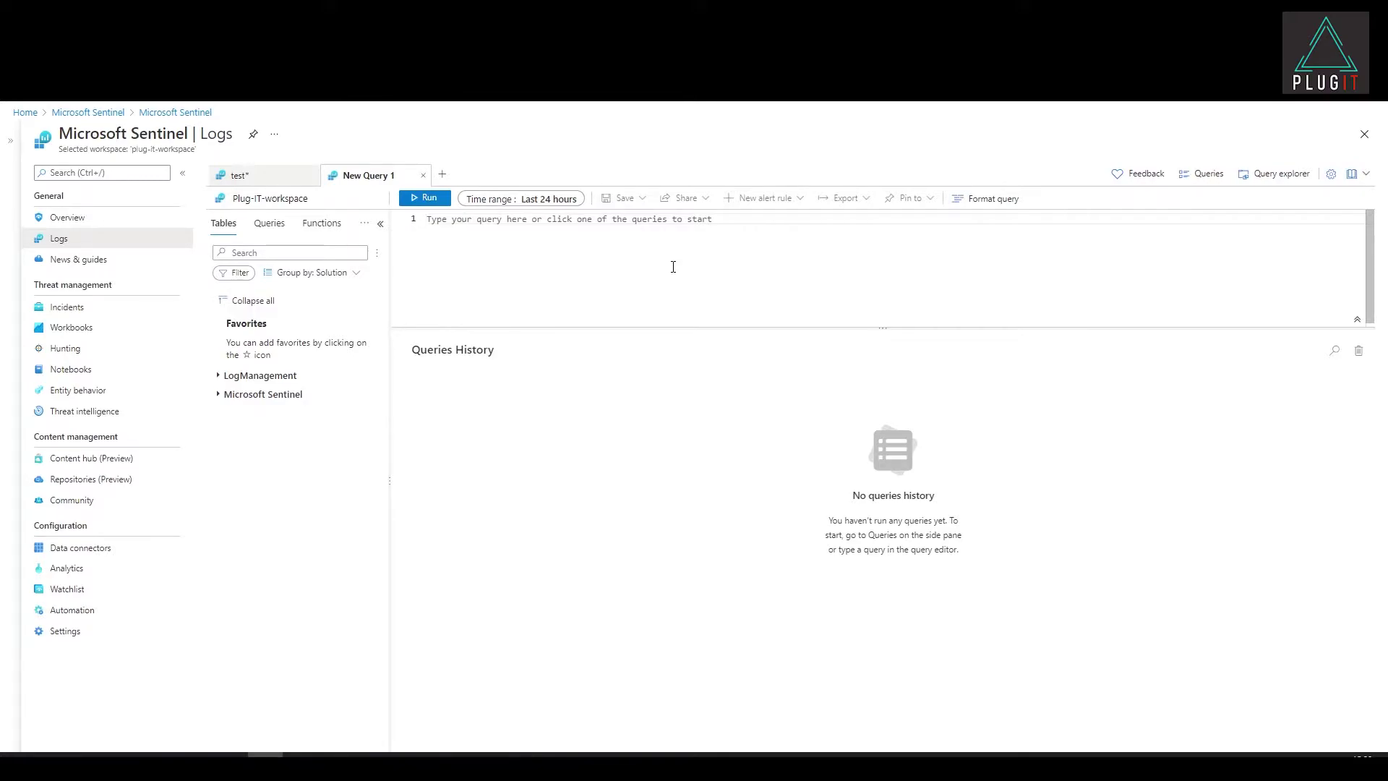
Start the query on the SecurityEvent table.
text(secui)
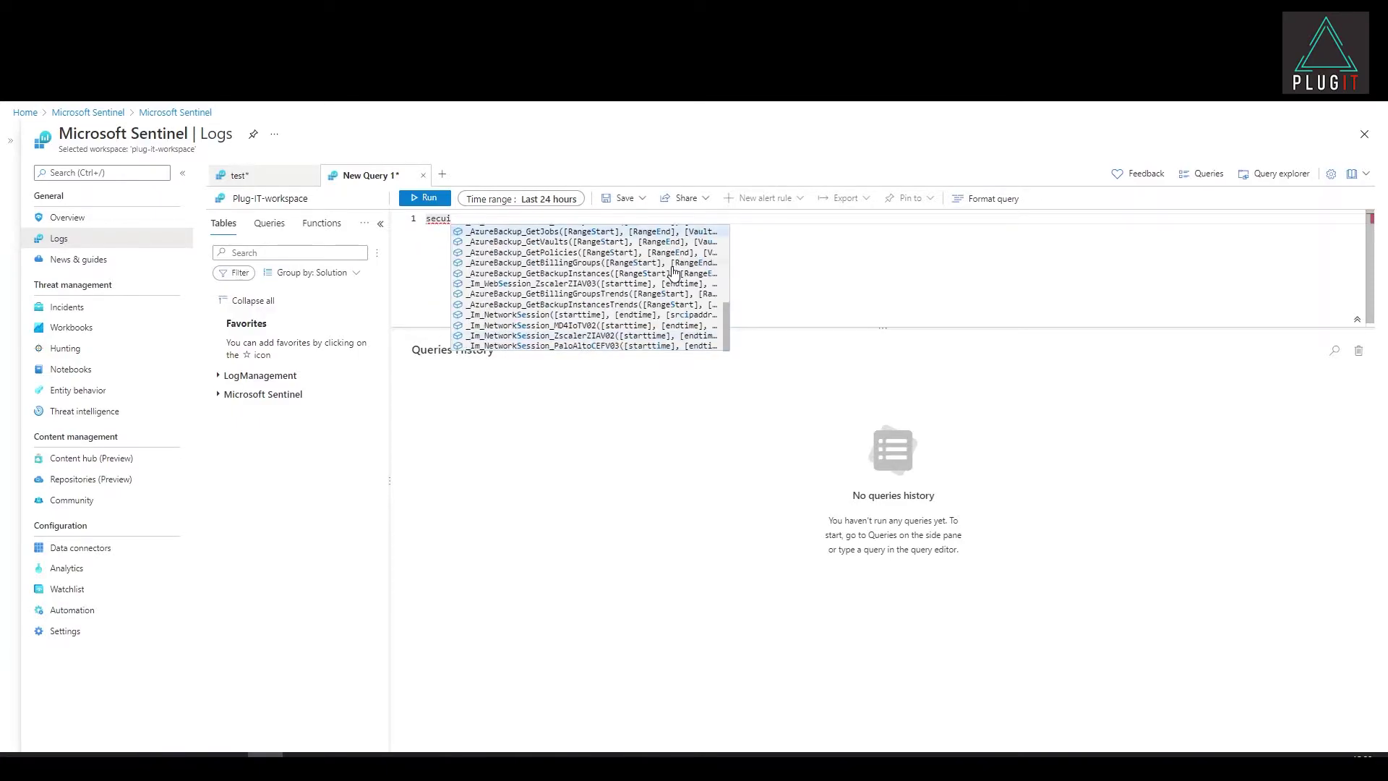
key(BackSpace)
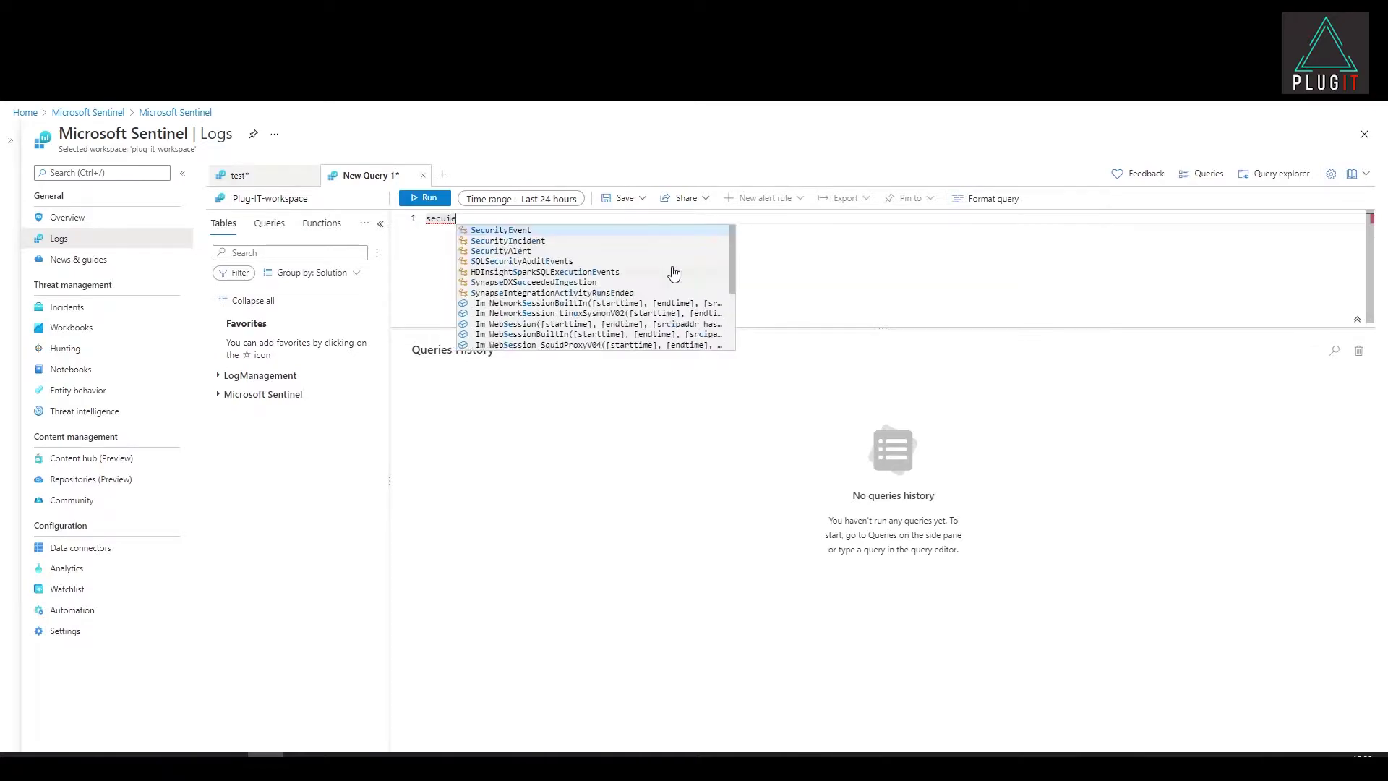
text(r)
key(Down)
key(Return)
key(Return)
Add a filter where EventID == "4264".
text(| where )
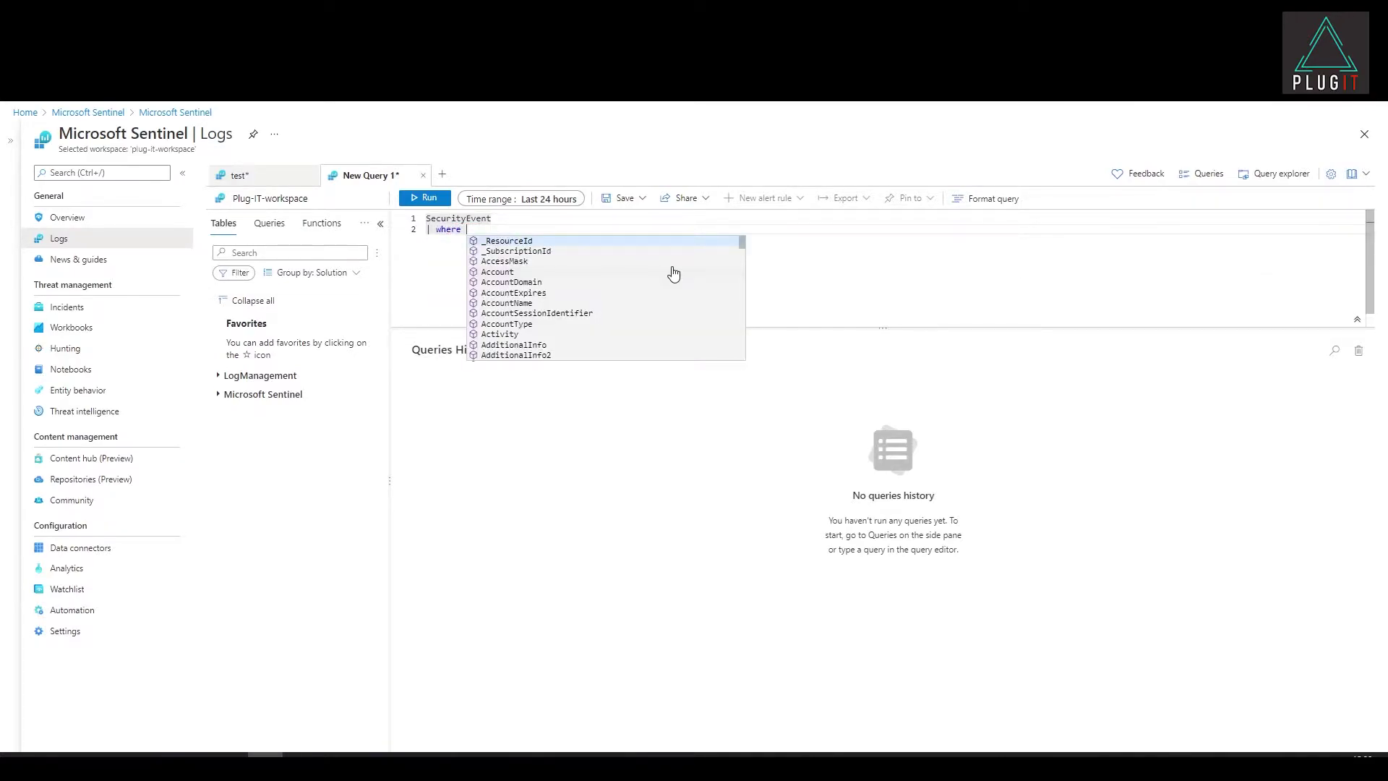
text(eve)
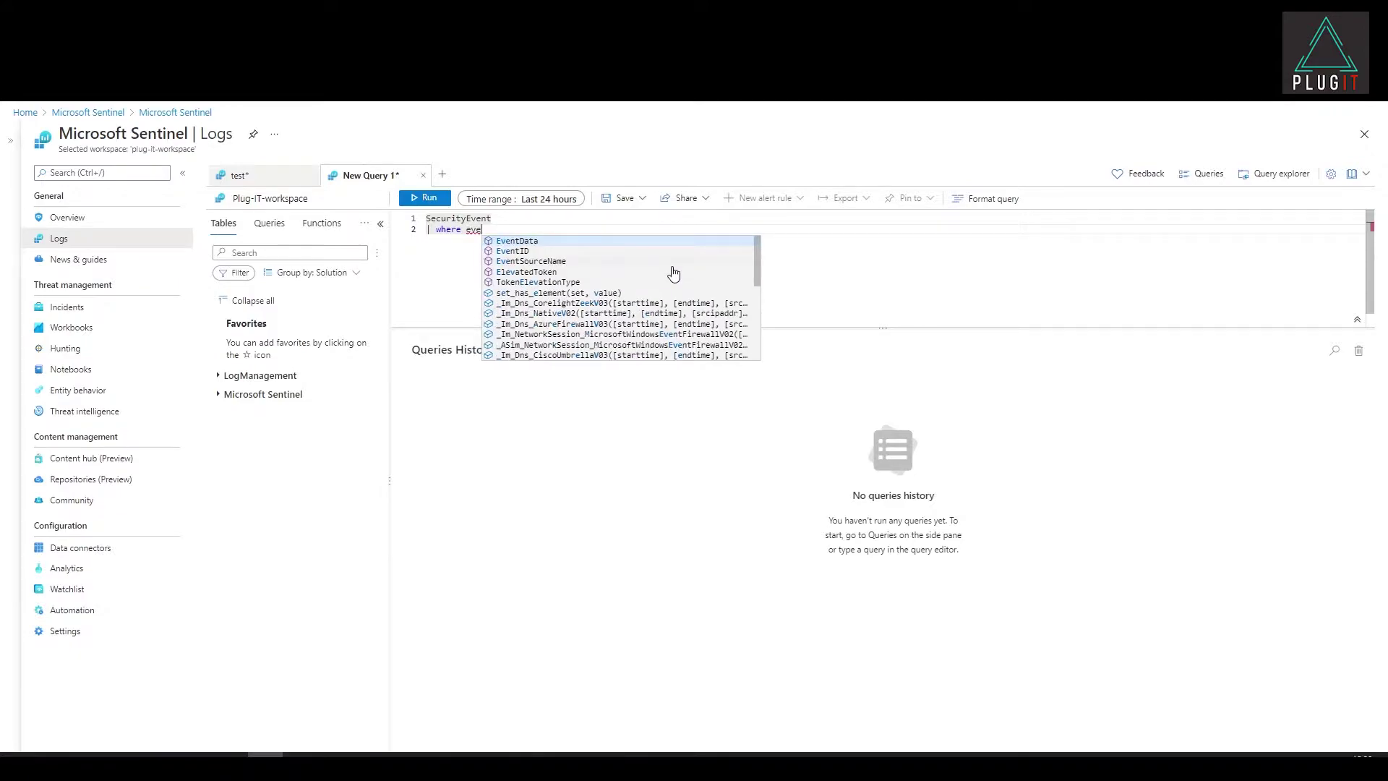
key(Down)
key(Return)
text(between()
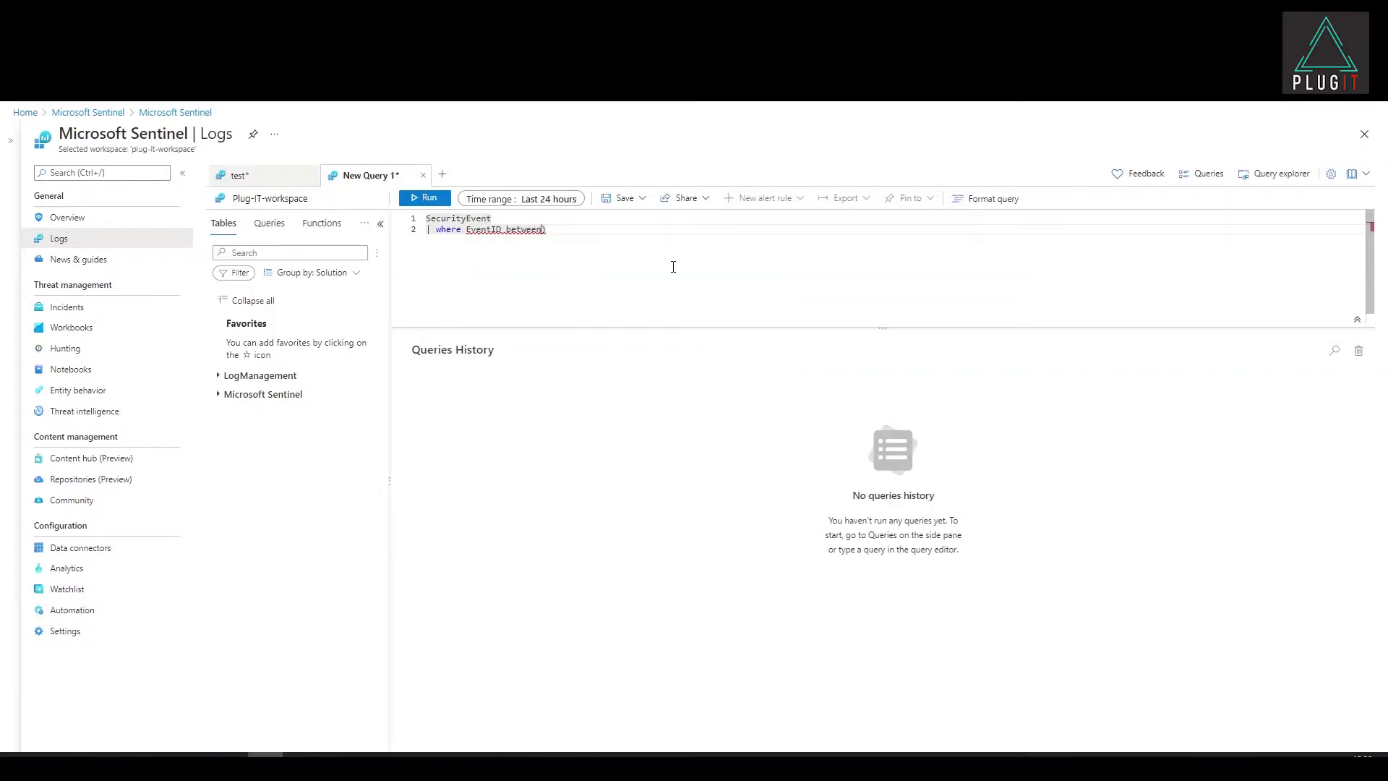
key(BackSpace)
key(BackSpace)
key(BackSpace)
key(BackSpace)
key(BackSpace)
key(BackSpace)
key(BackSpace)
key(BackSpace)
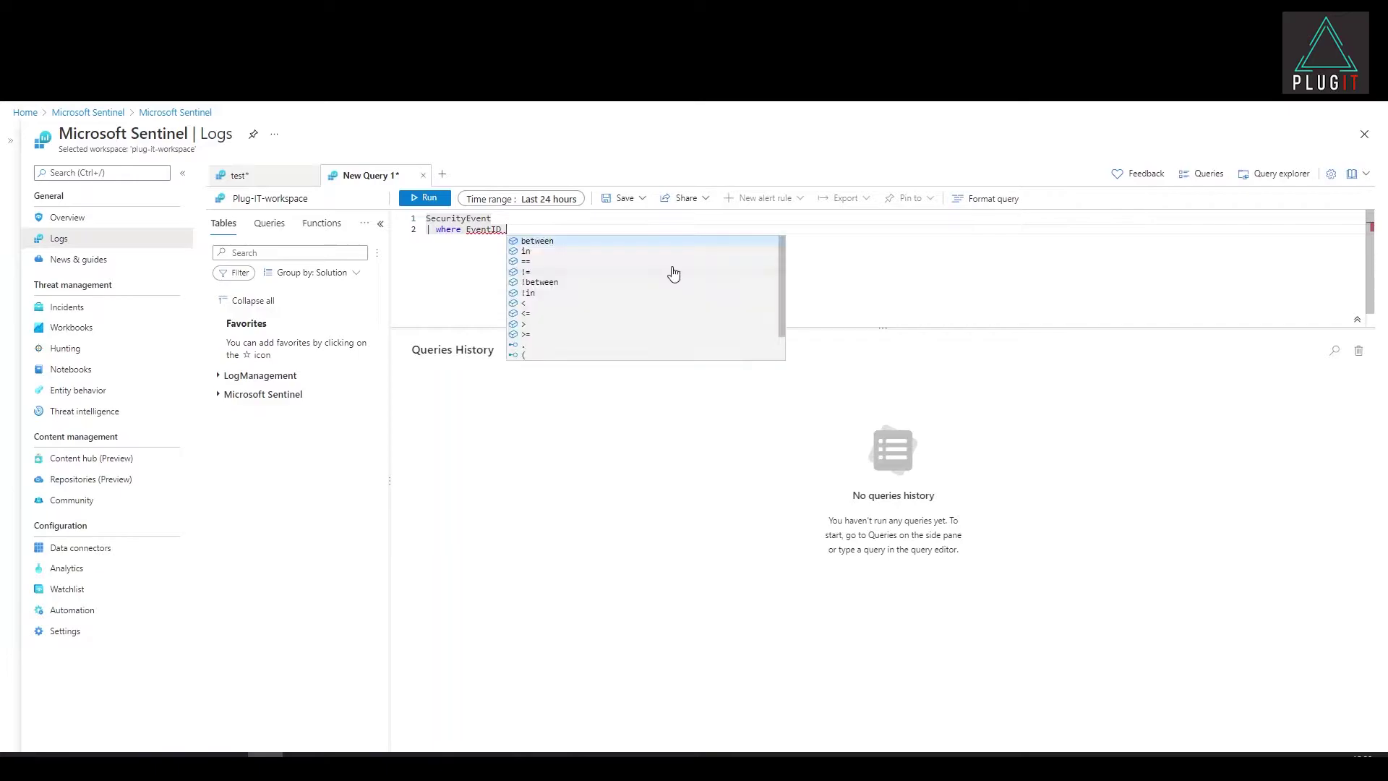
text(co)
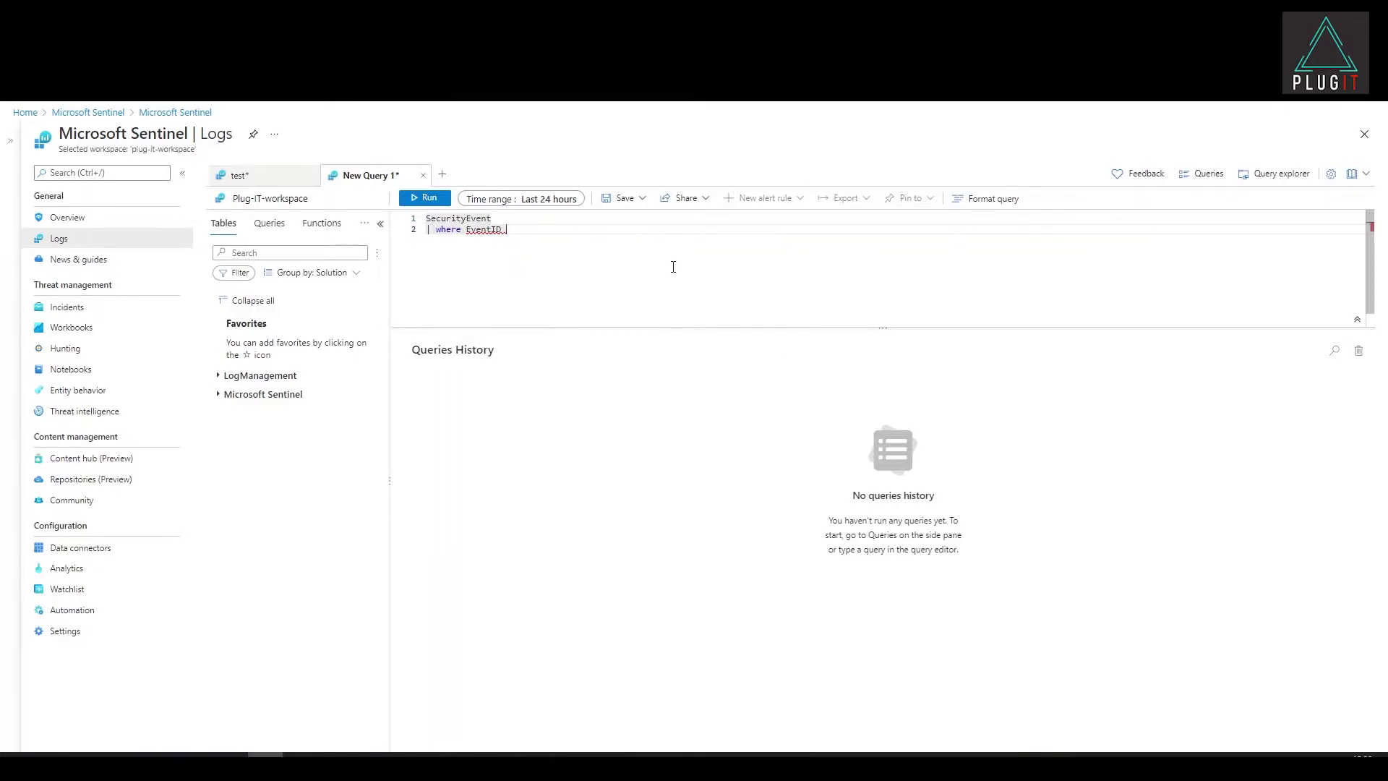
key(BackSpace)
key(BackSpace)
text(c)
key(Escape)
key(BackSpace)
text(==)
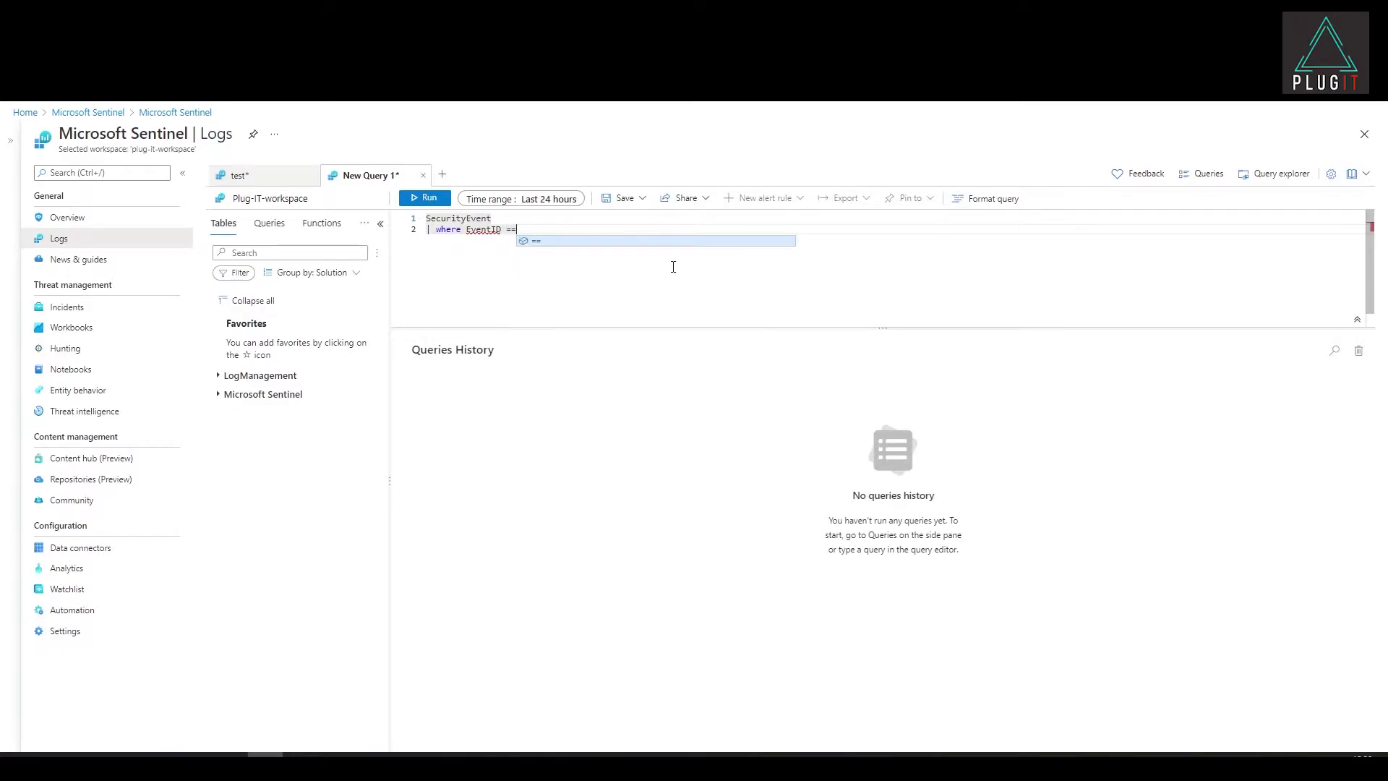
text("4264")
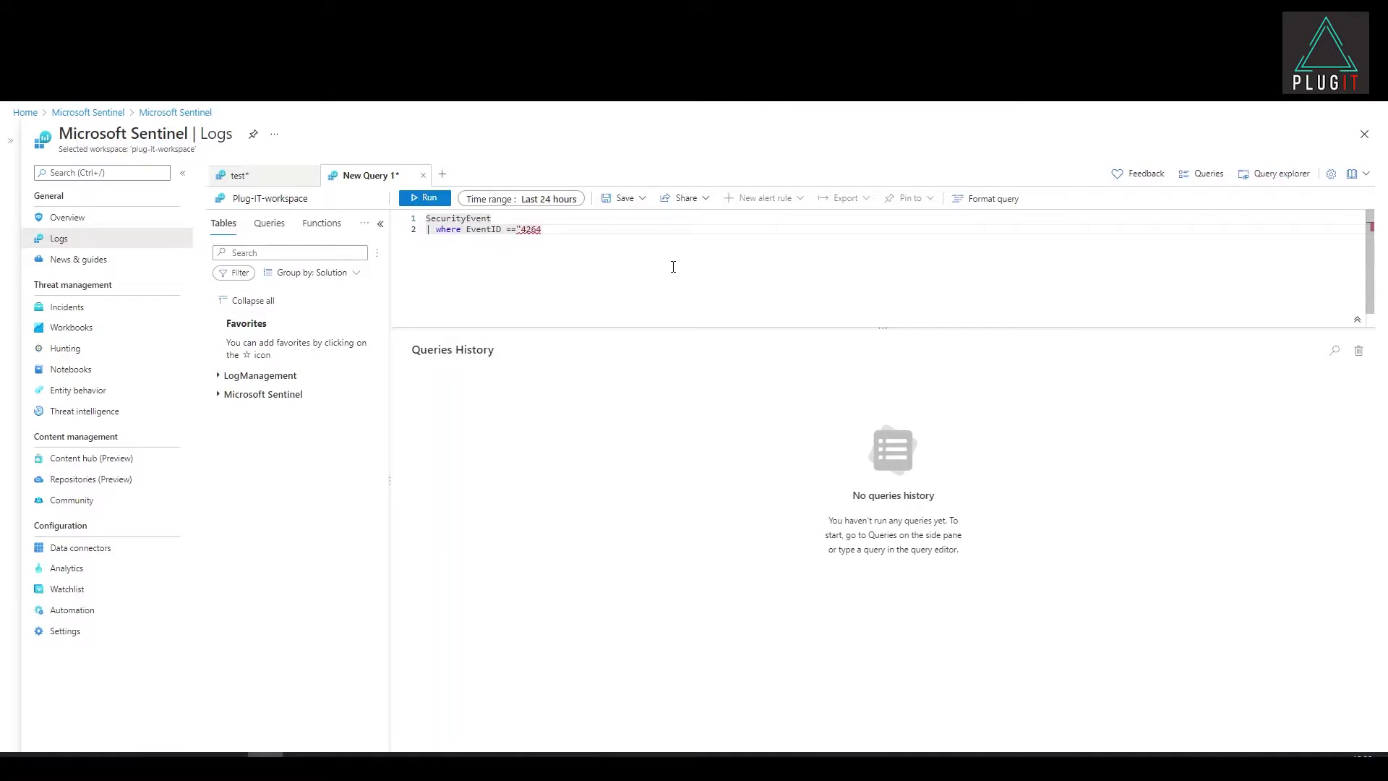
key(Return)
Add a filter for Account startswith "plug".
text(| where )
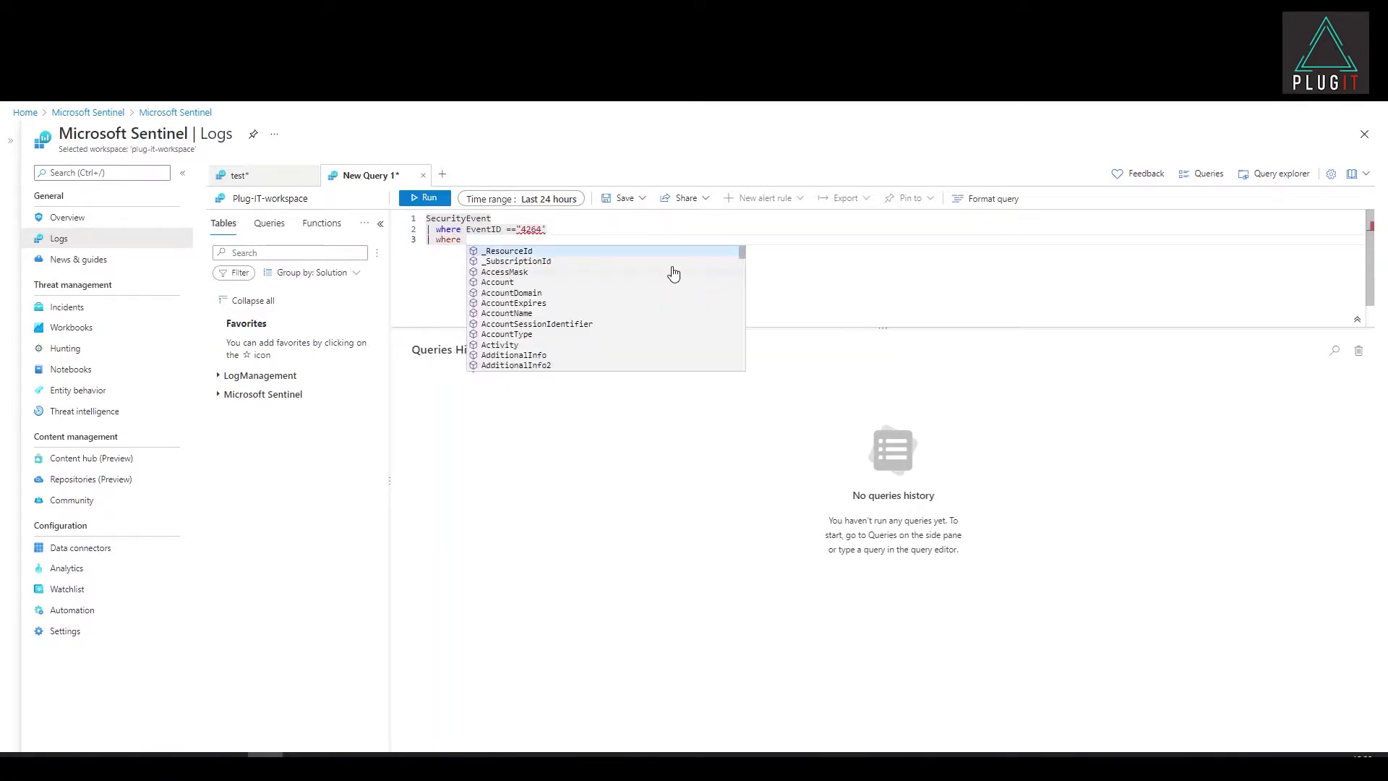
text(Account)
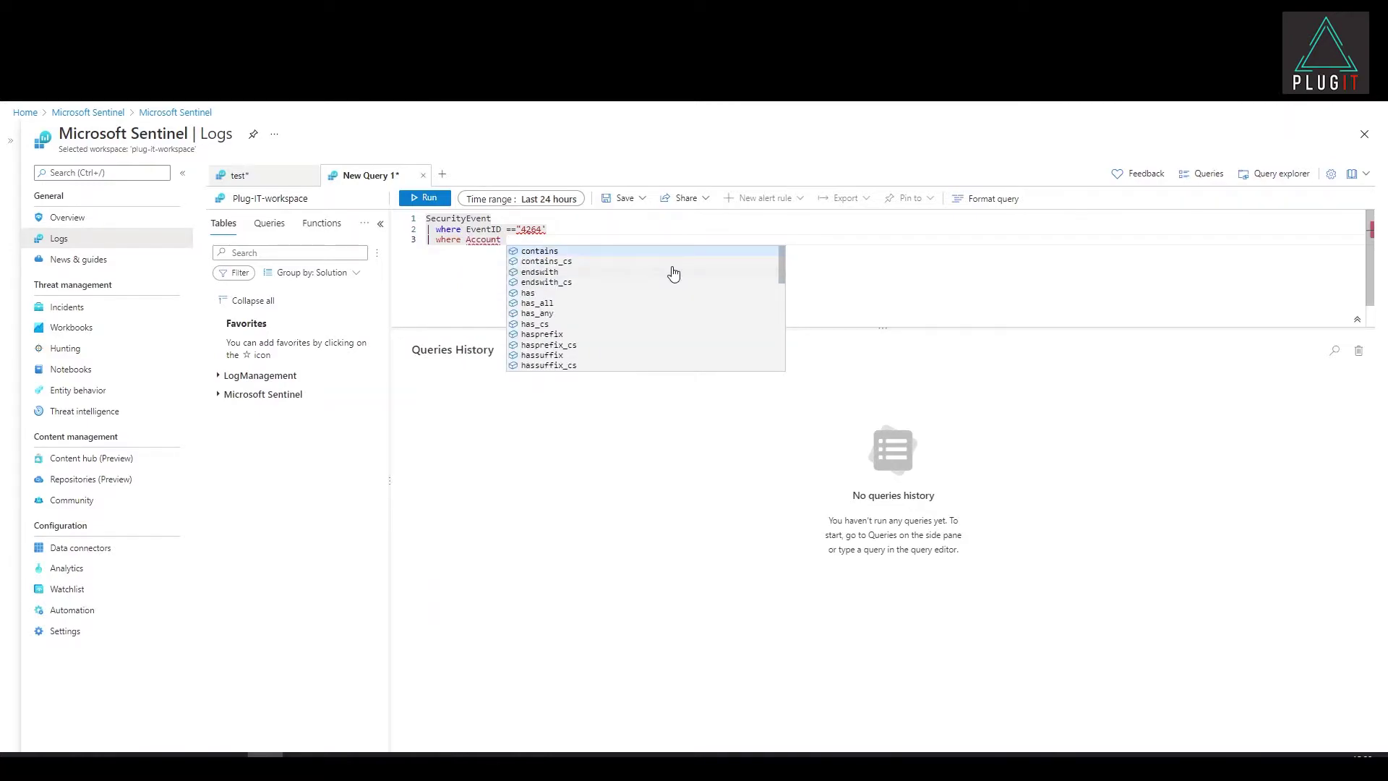
key(BackSpace)
key(Down)
key(Down)
key(Down)
key(Down)
key(Down)
key(Down)
key(Down)
key(Down)
key(Down)
key(Down)
key(Down)
key(Down)
key(Down)
key(Down)
key(Down)
key(Down)
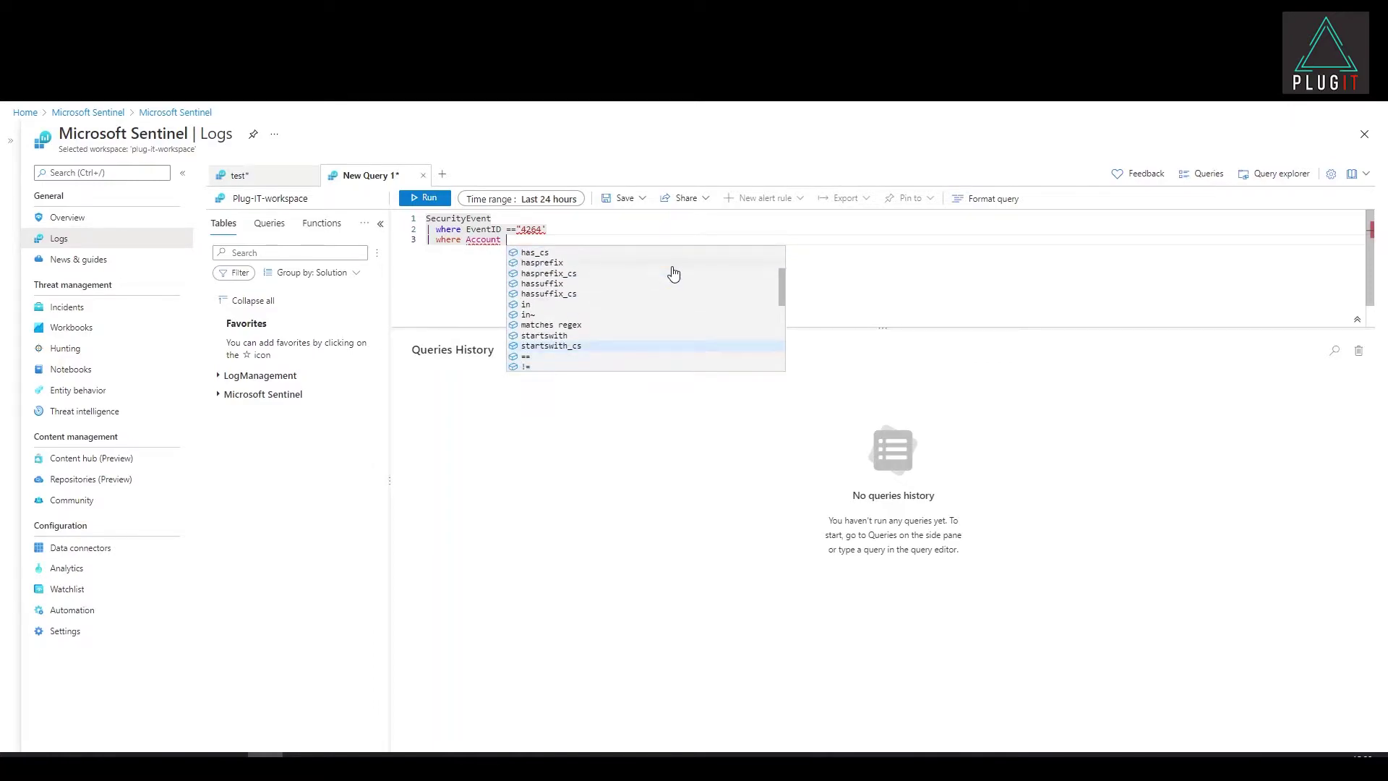
key(Up)
key(Return)
text("plug)
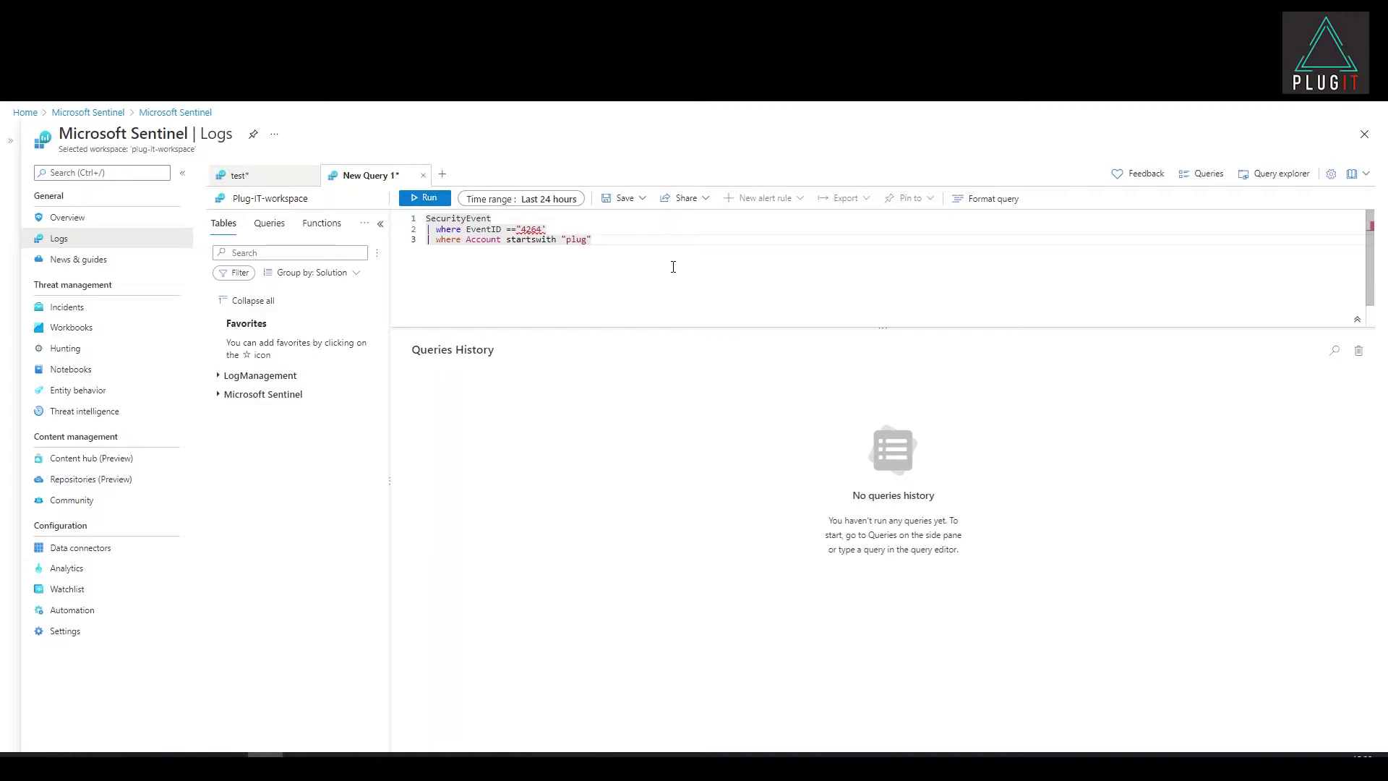
key(Return)
Project the Account and EventData columns and run the query.
text(| project)
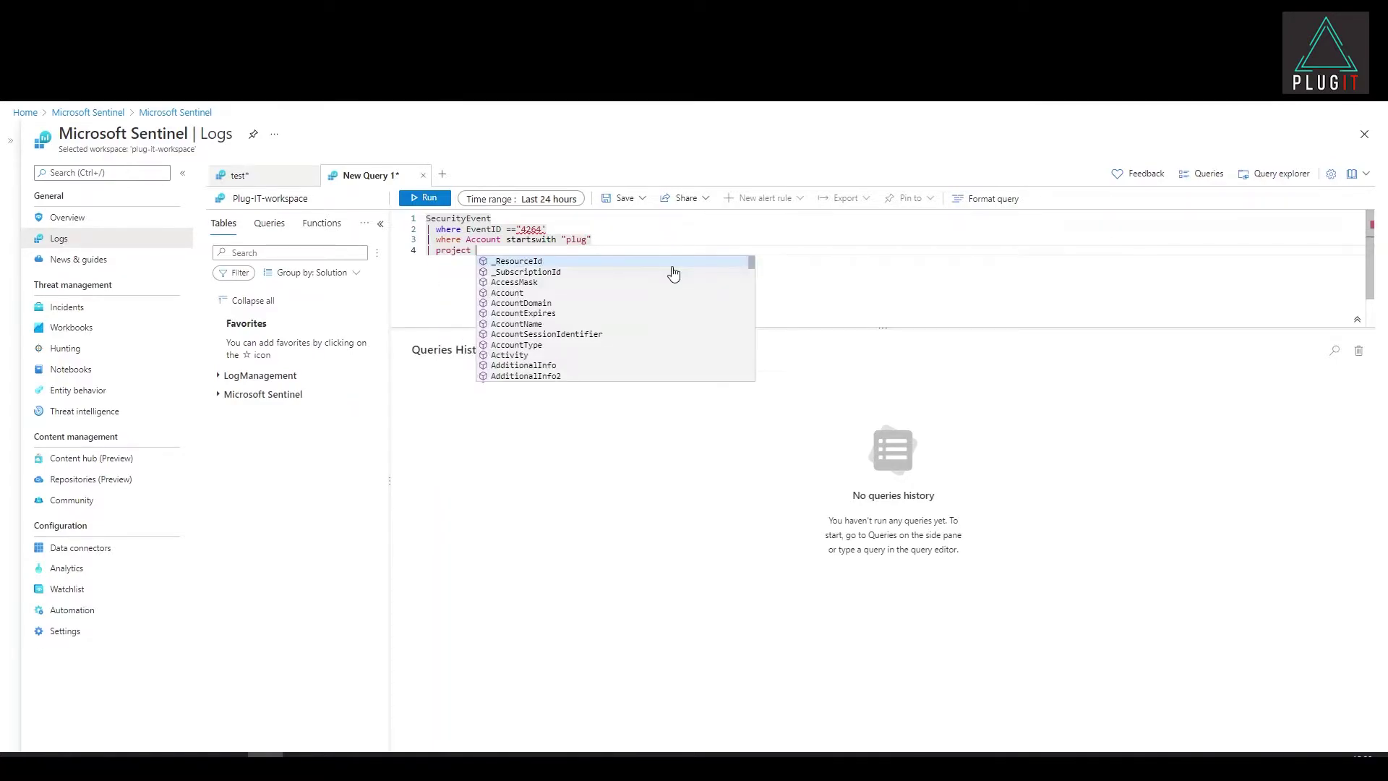
key(Down)
key(Down)
key(Down)
key(Down)
key(Up)
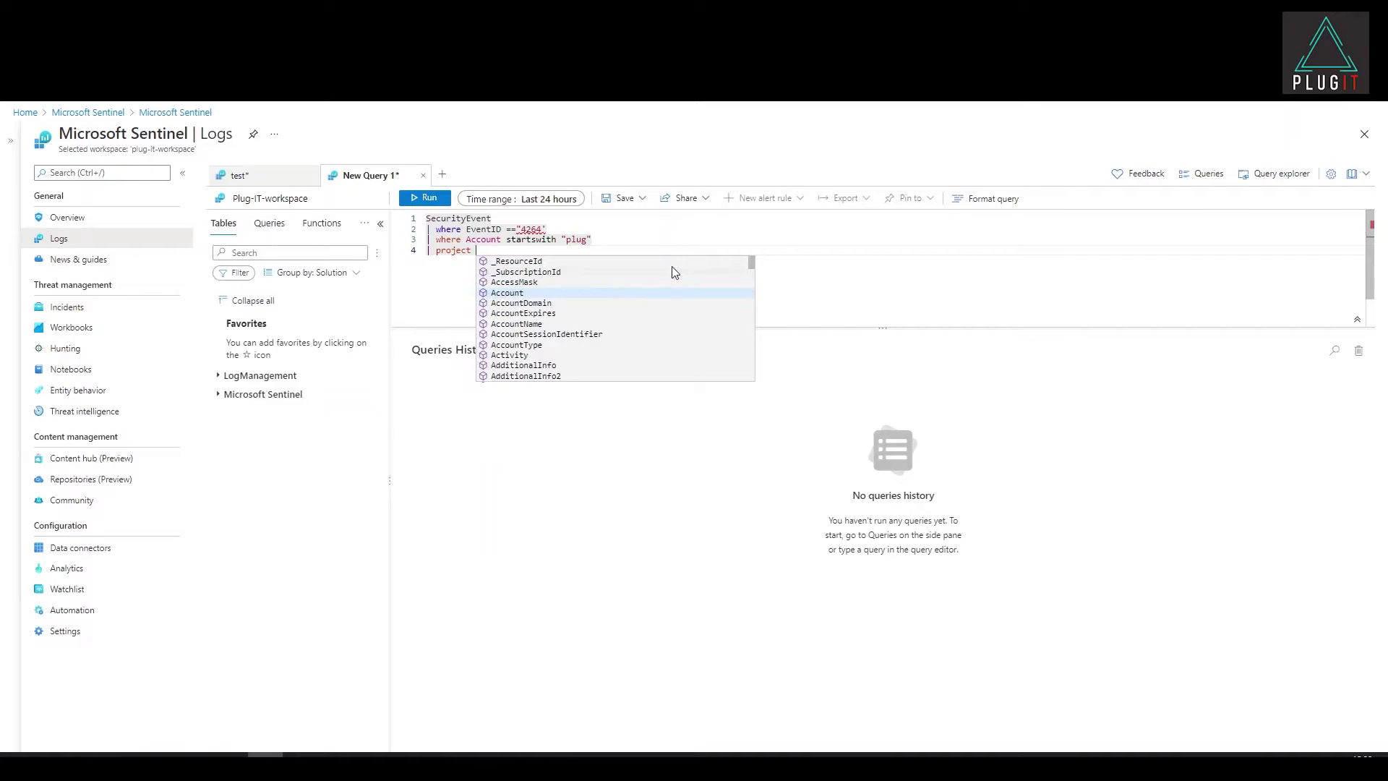
key(Return)
text(.)
key(BackSpace)
key(BackSpace)
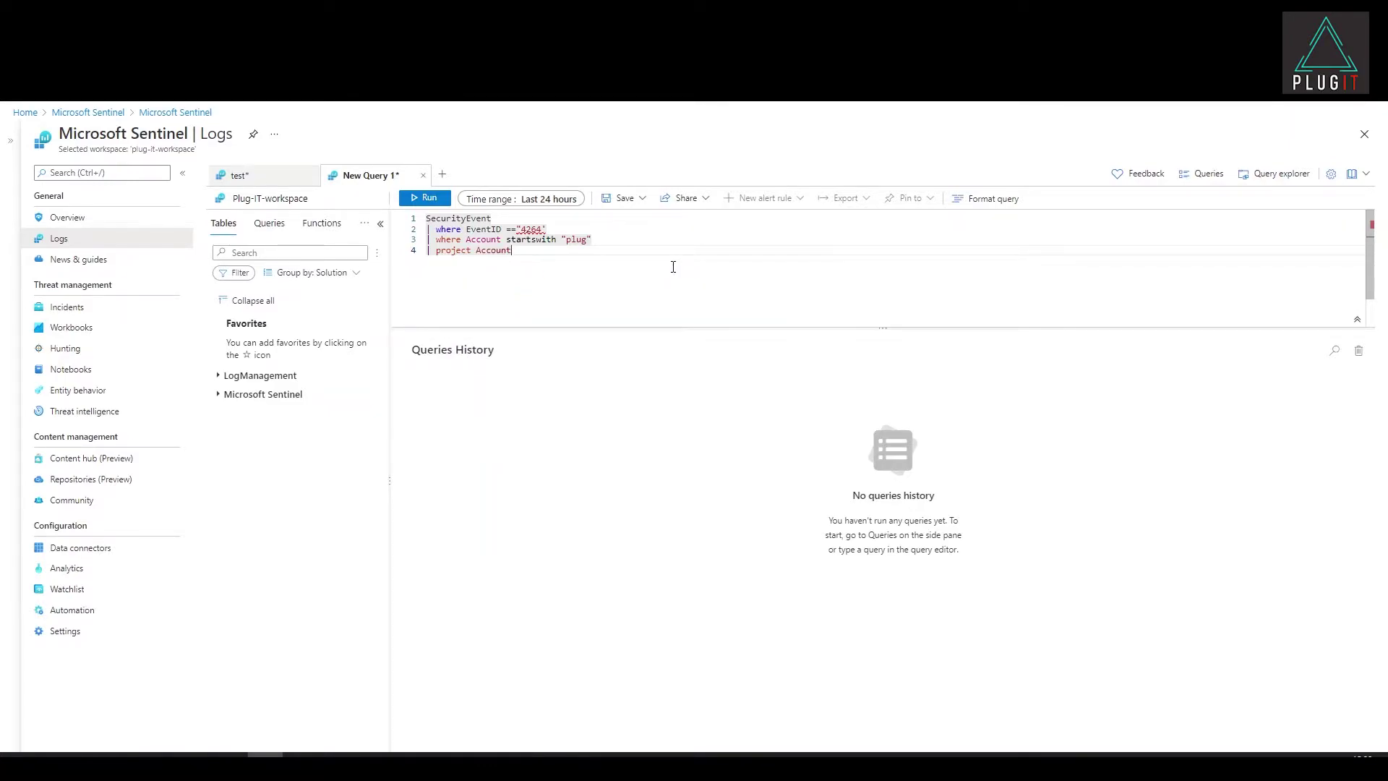
text(, event)
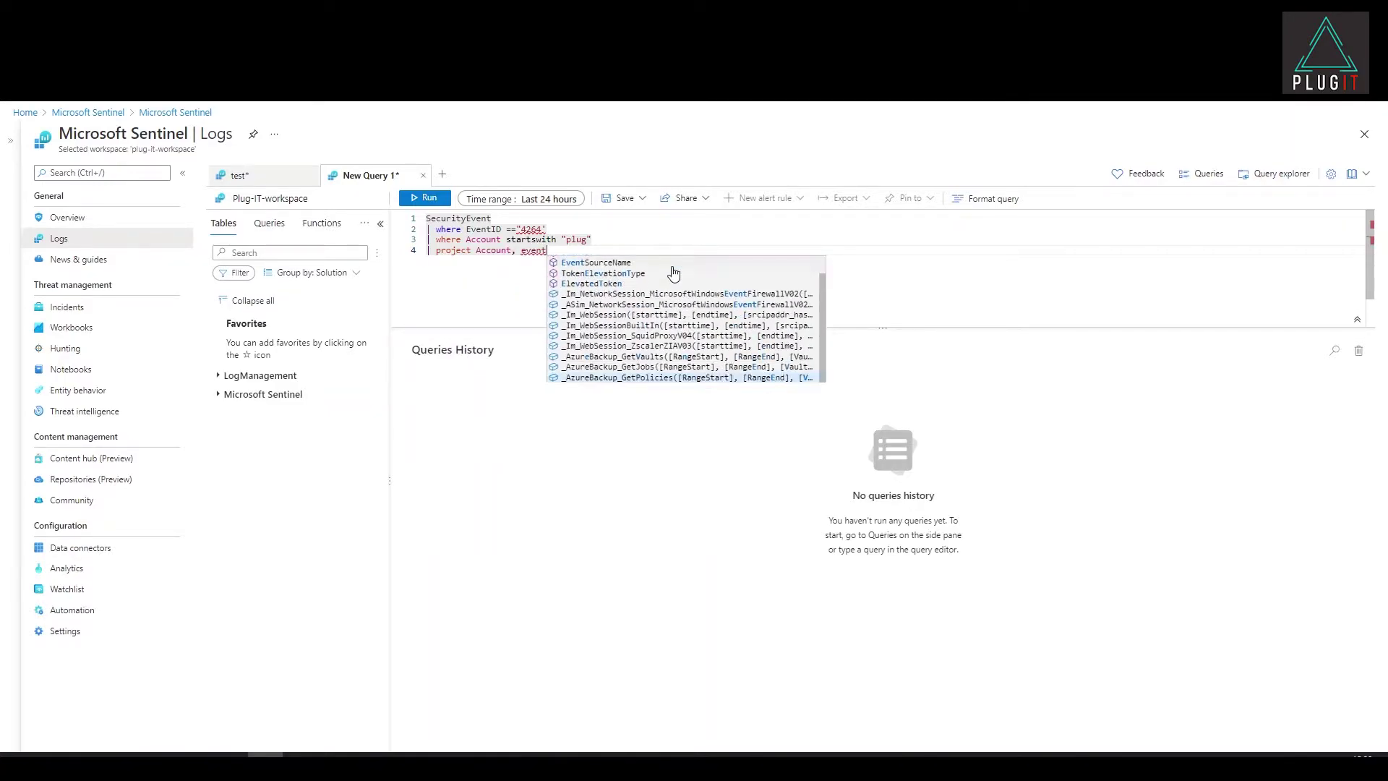
text(d)
key(Return)
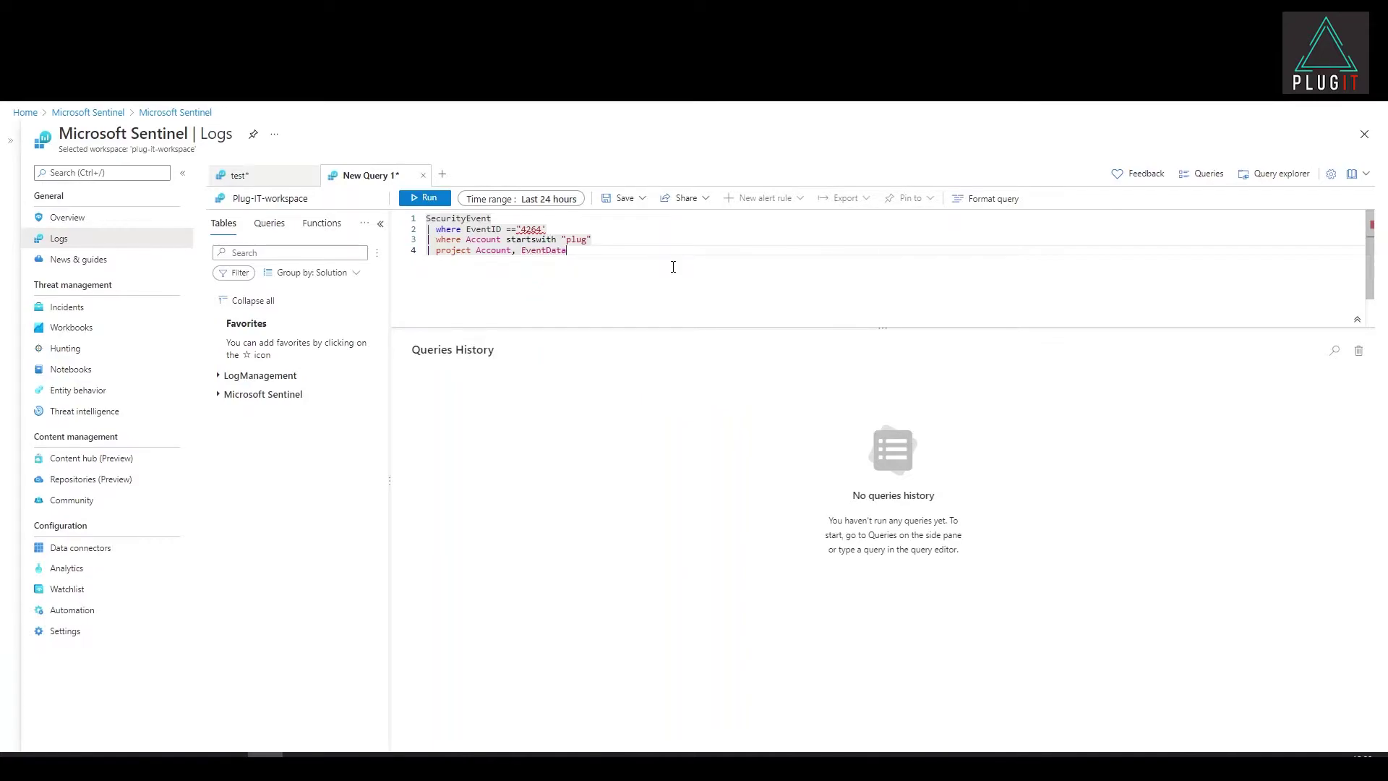
text(, event)
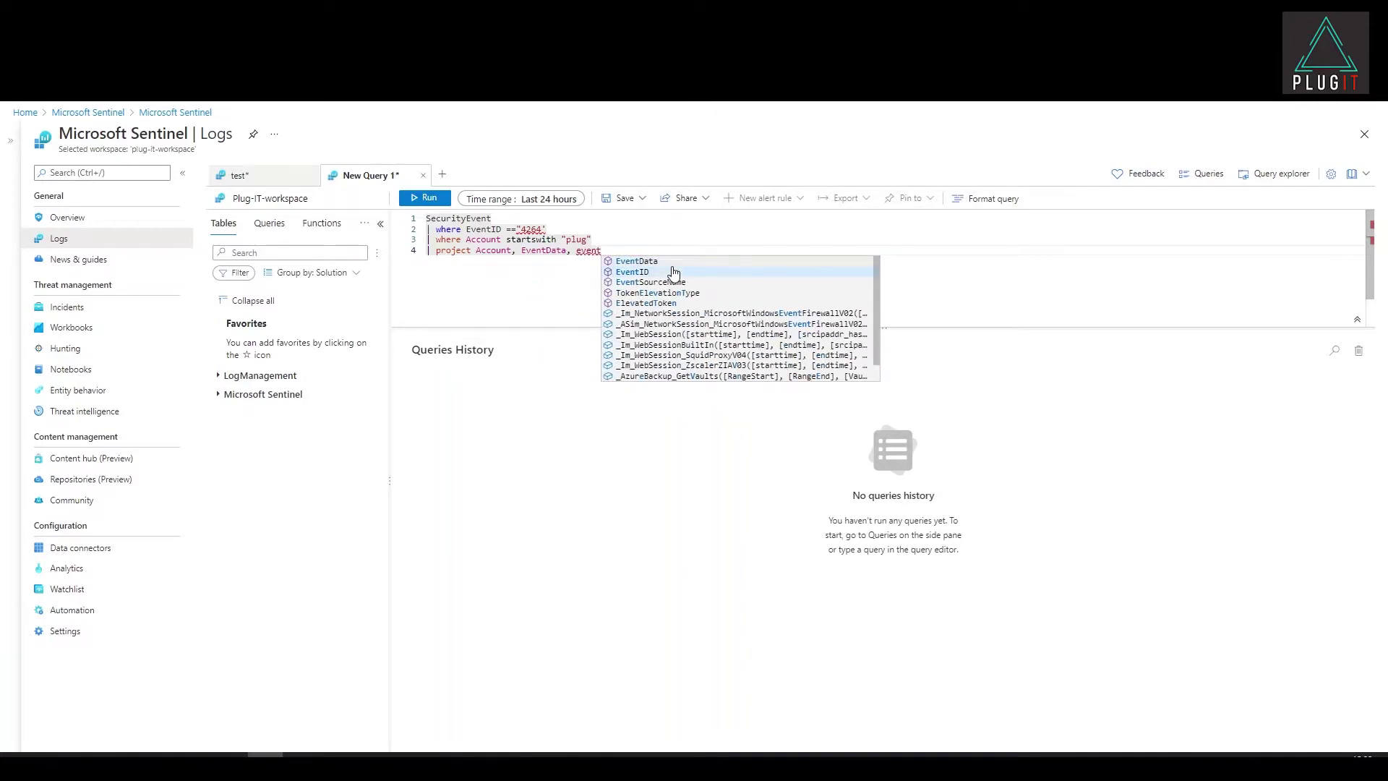
key(Return)
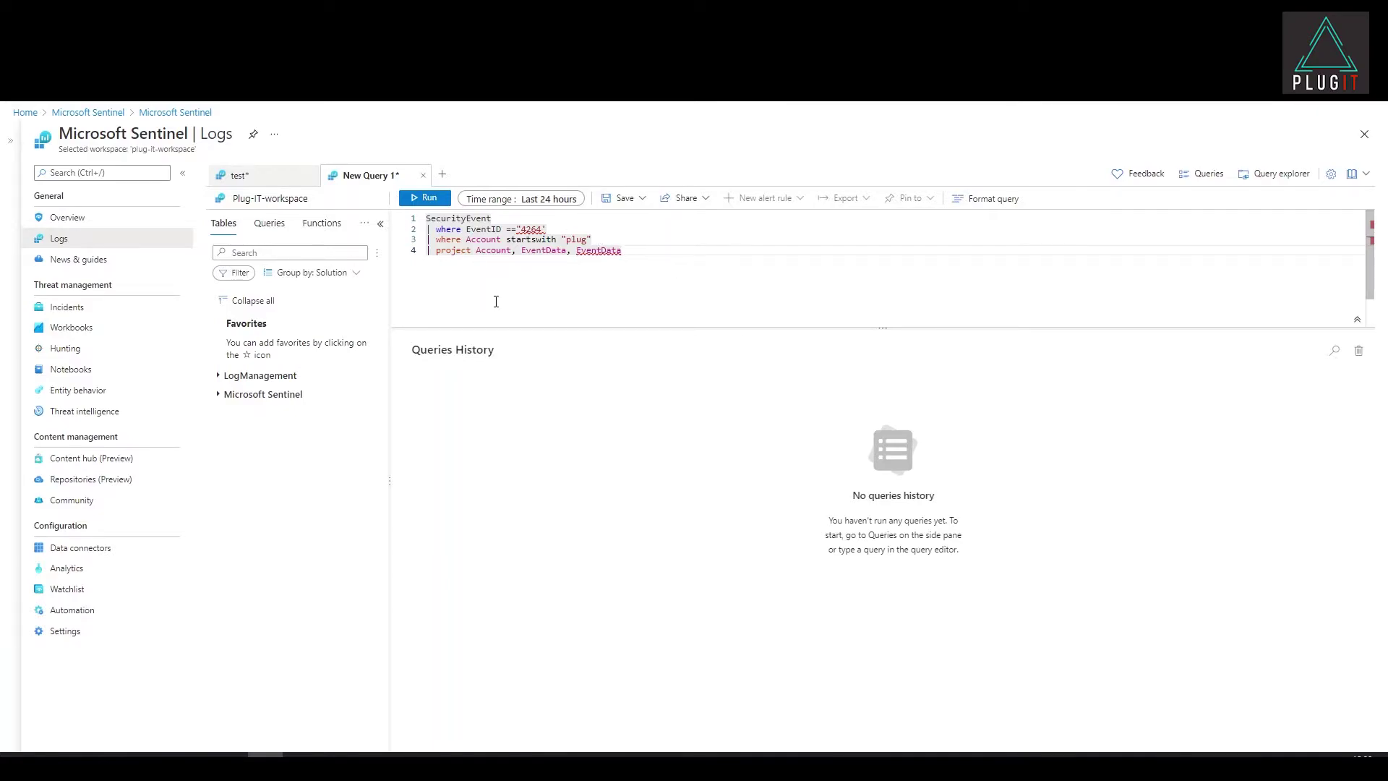
key(shift+Return)
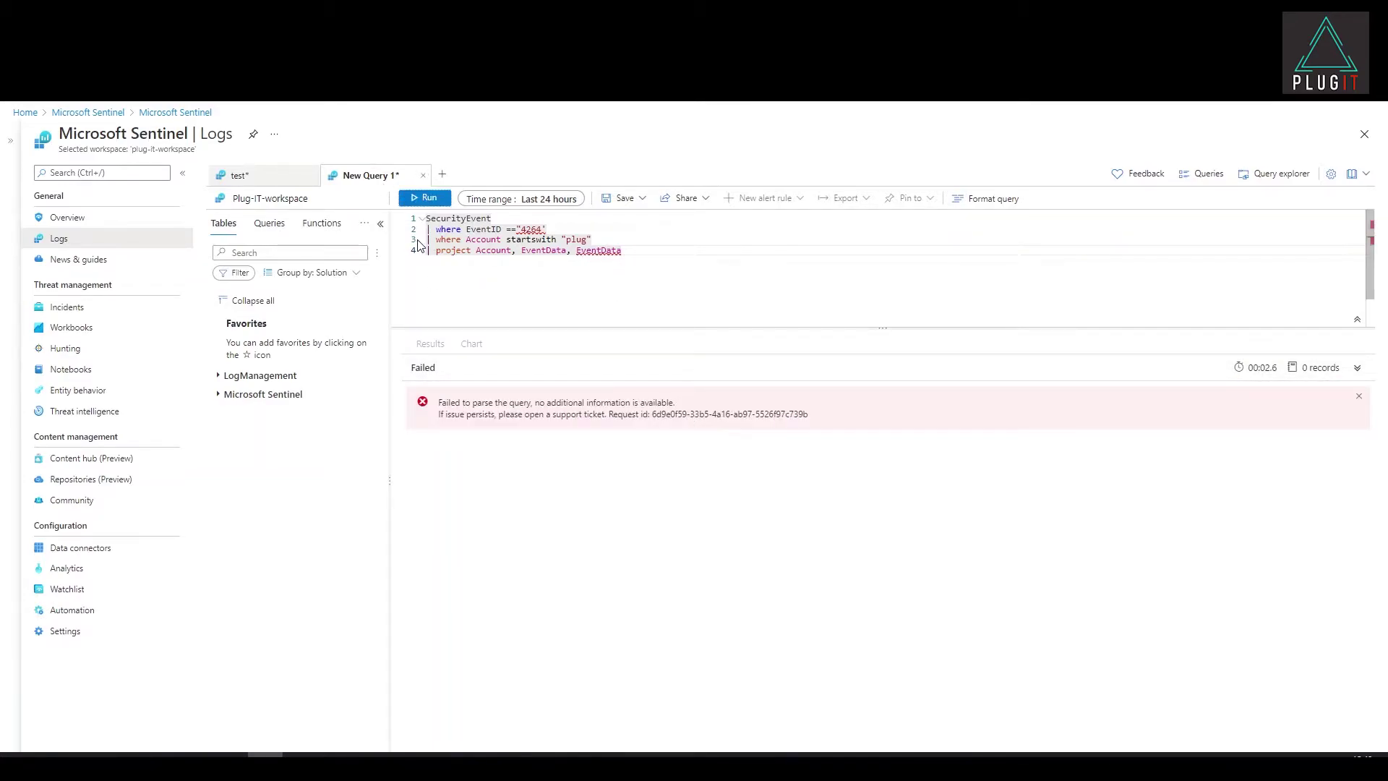
Comment out the Account filter, close the "4264" quote, and rerun the query.
text(//)
key(shift+Return)
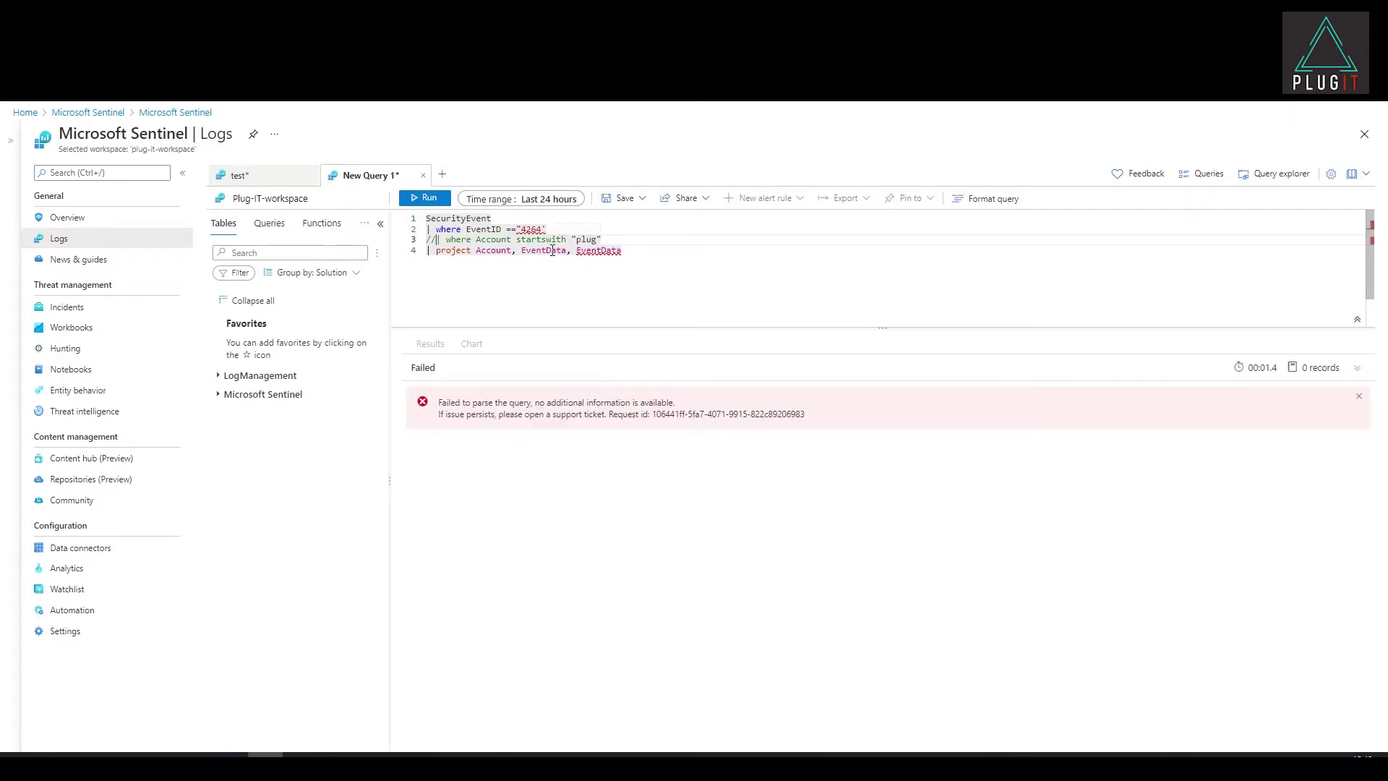
click(583, 229)
text(")
key(shift+Return)
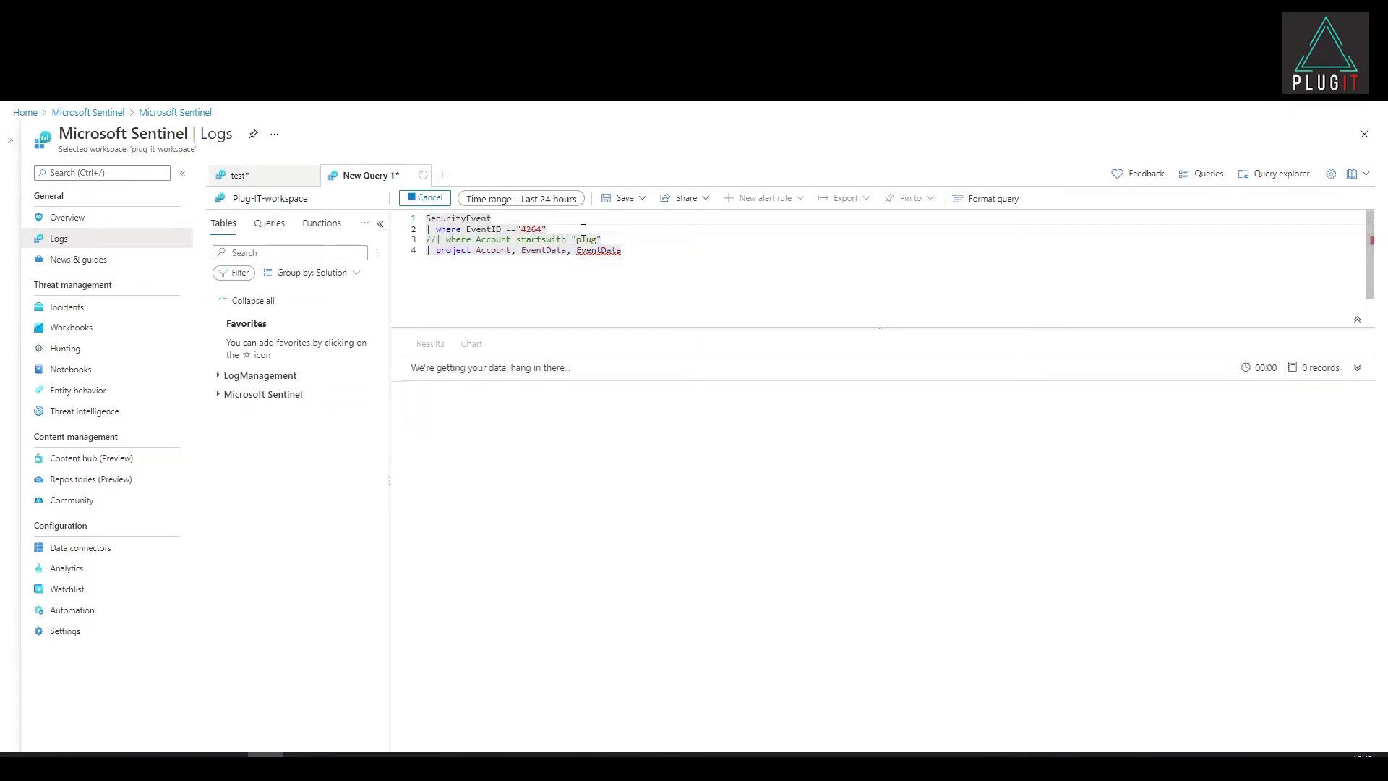
Remove the duplicate EventData column, rerun for 0 records, and open the Save dropdown.
click(442, 242)
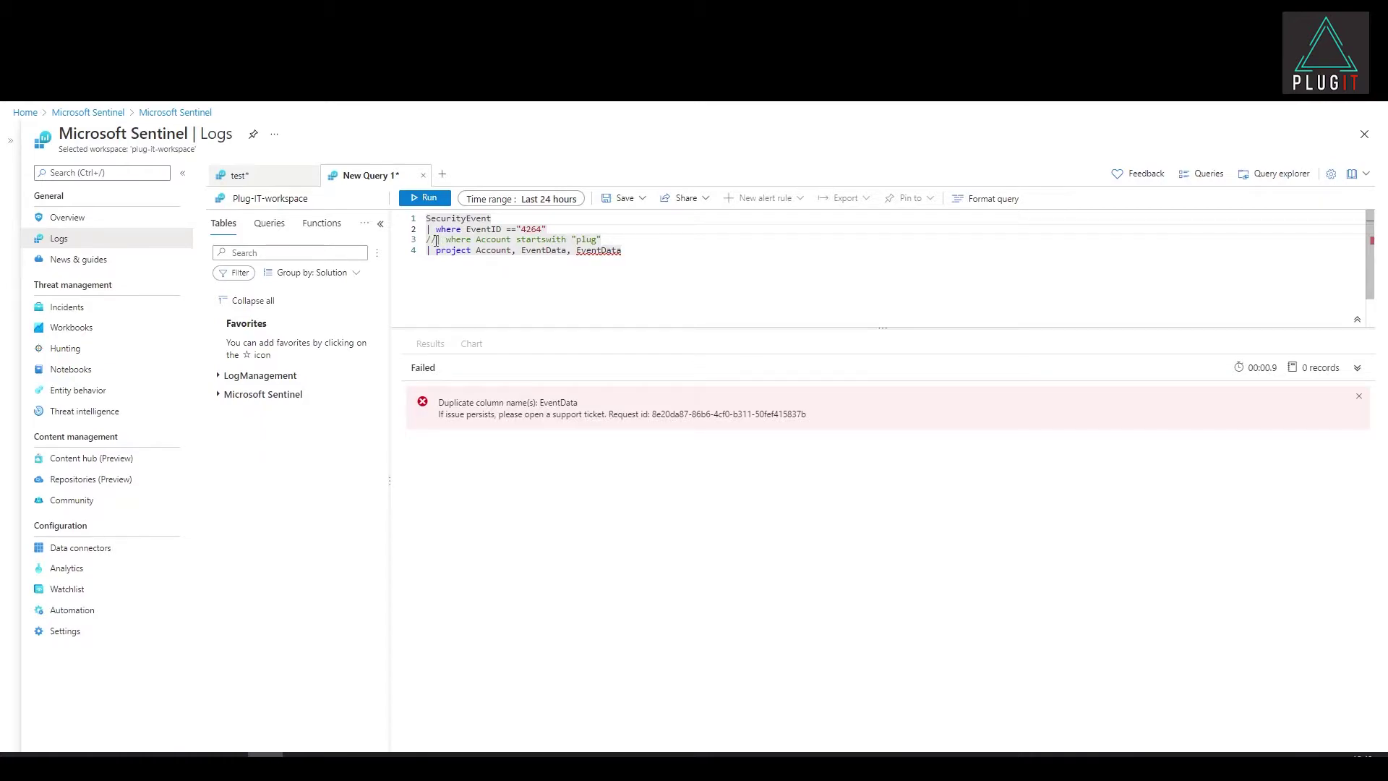
click(642, 255)
key(BackSpace)
key(BackSpace)
key(BackSpace)
key(BackSpace)
key(BackSpace)
key(BackSpace)
key(BackSpace)
key(BackSpace)
key(BackSpace)
key(BackSpace)
key(BackSpace)
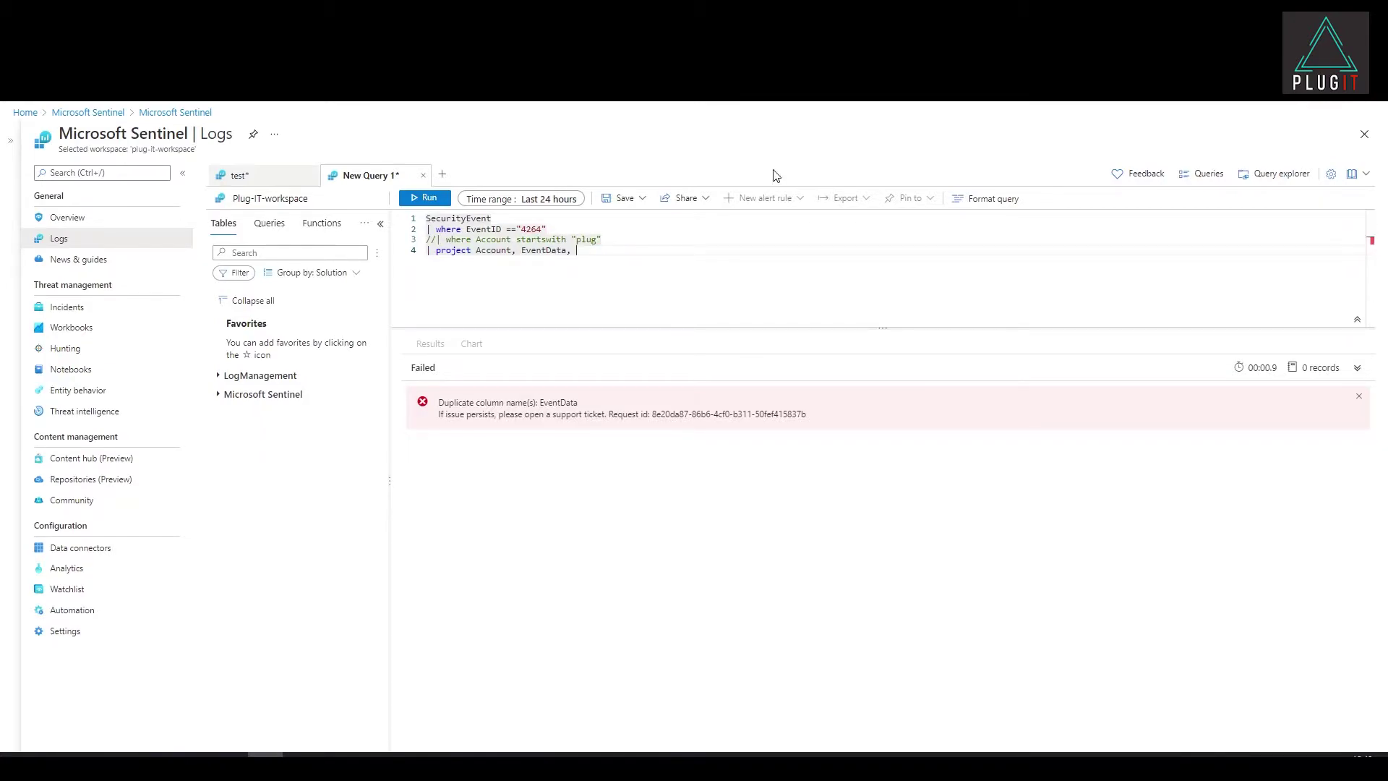
key(shift+Return)
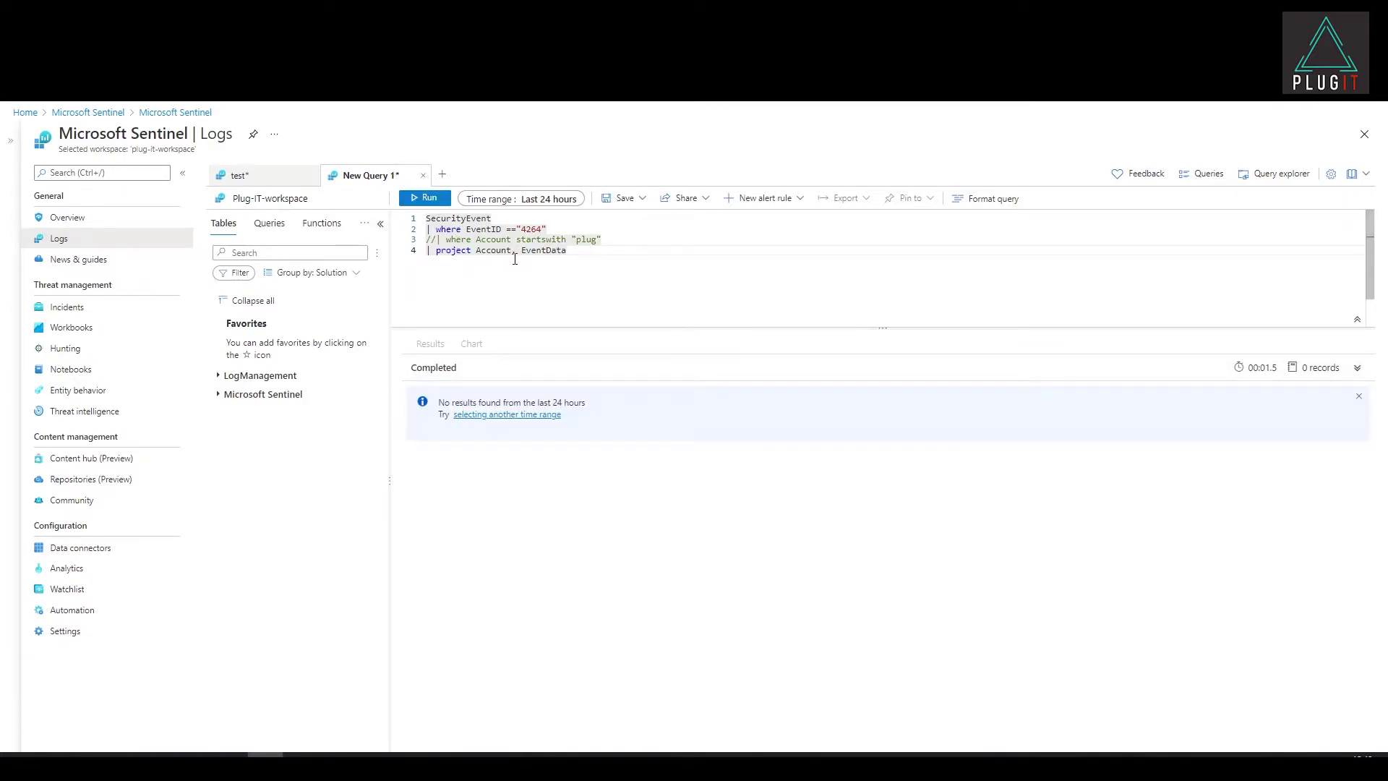
scroll(578, 289, down, 1)
scroll(623, 277, up, 1)
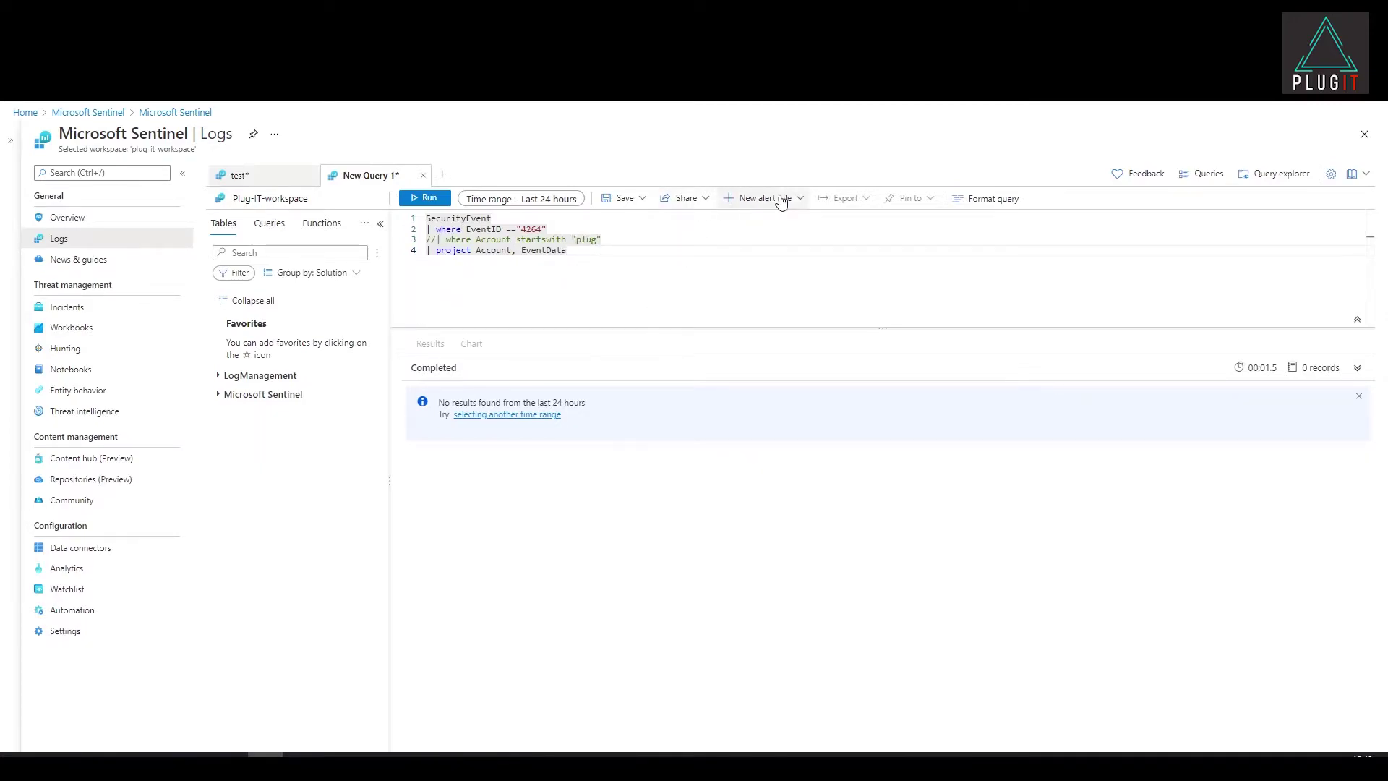
click(620, 202)
Fill in function name EventPlug and legacy category 'event', with no parameters.
click(642, 245)
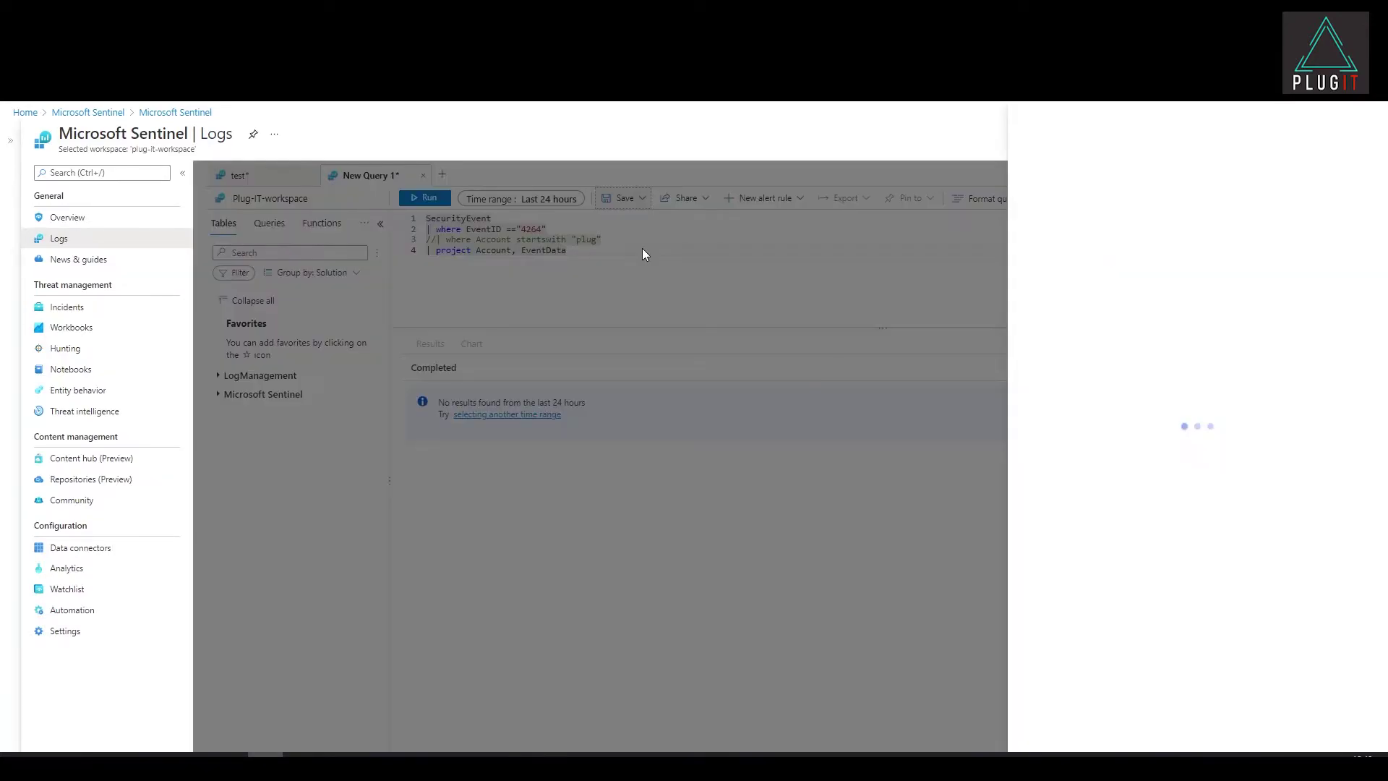
click(1047, 176)
text(Ev)
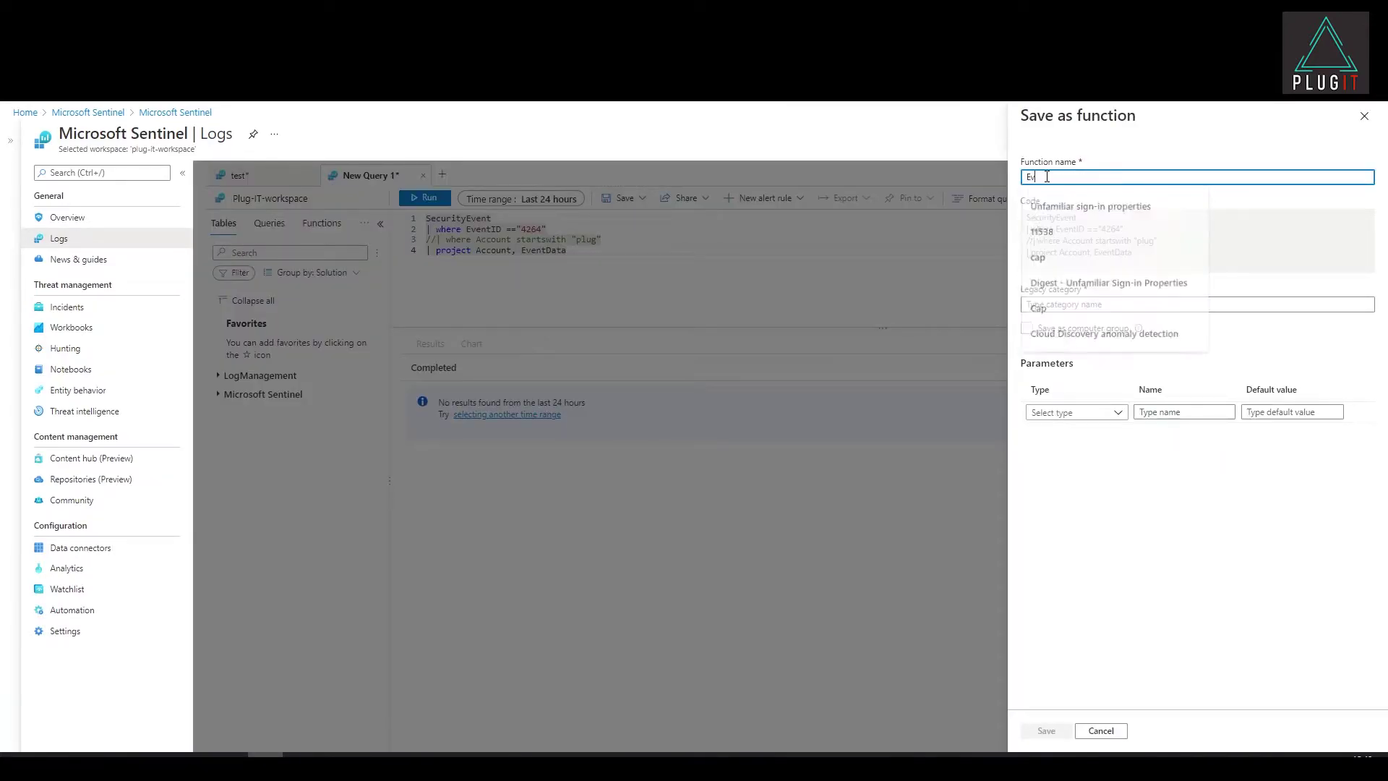
text(entPlug)
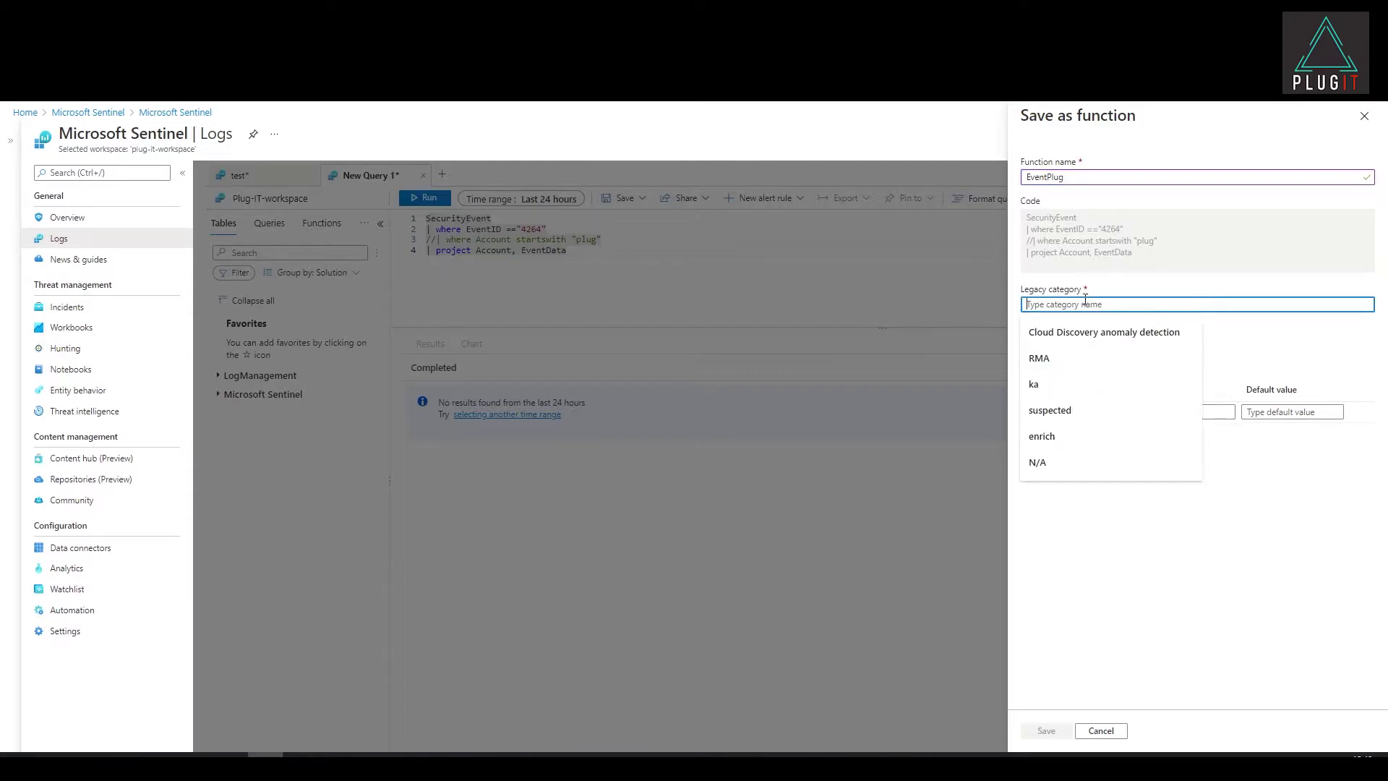
text(event)
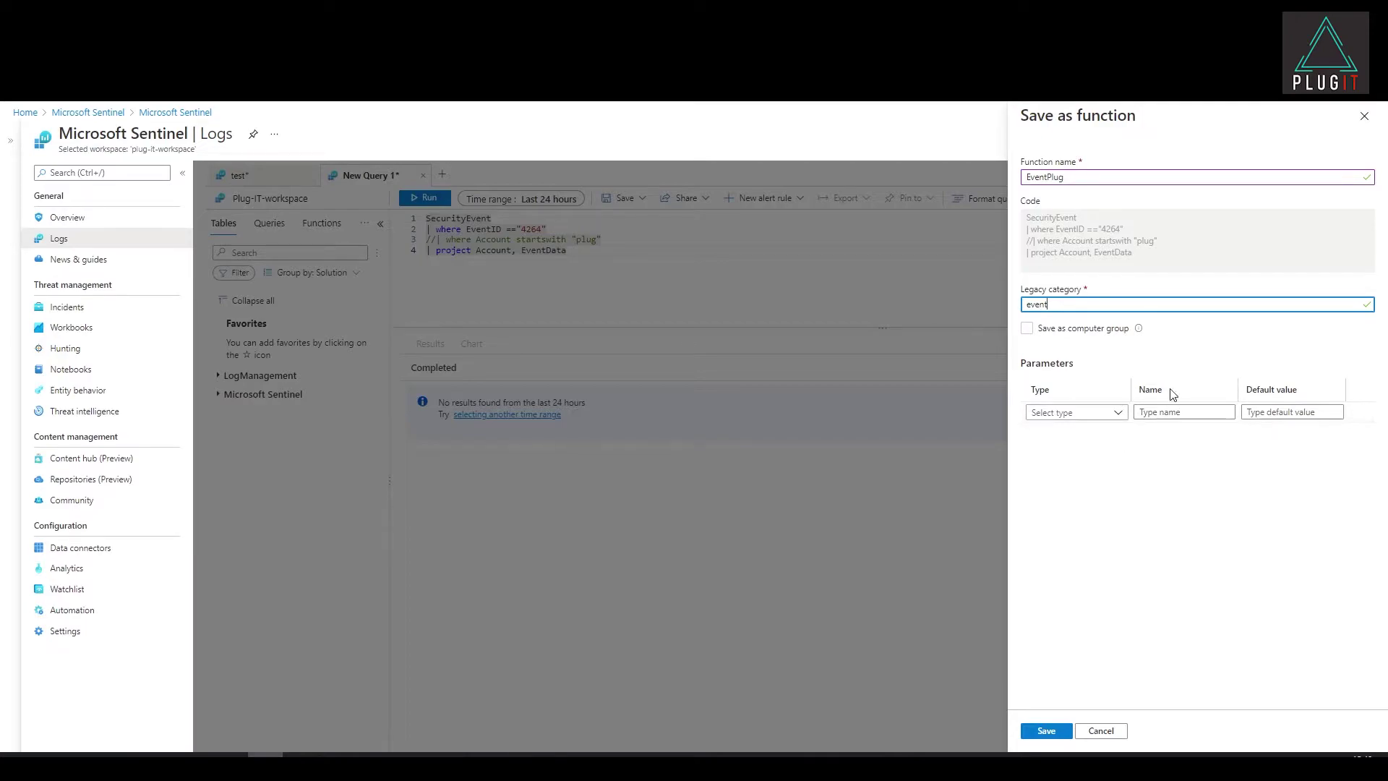
click(1094, 412)
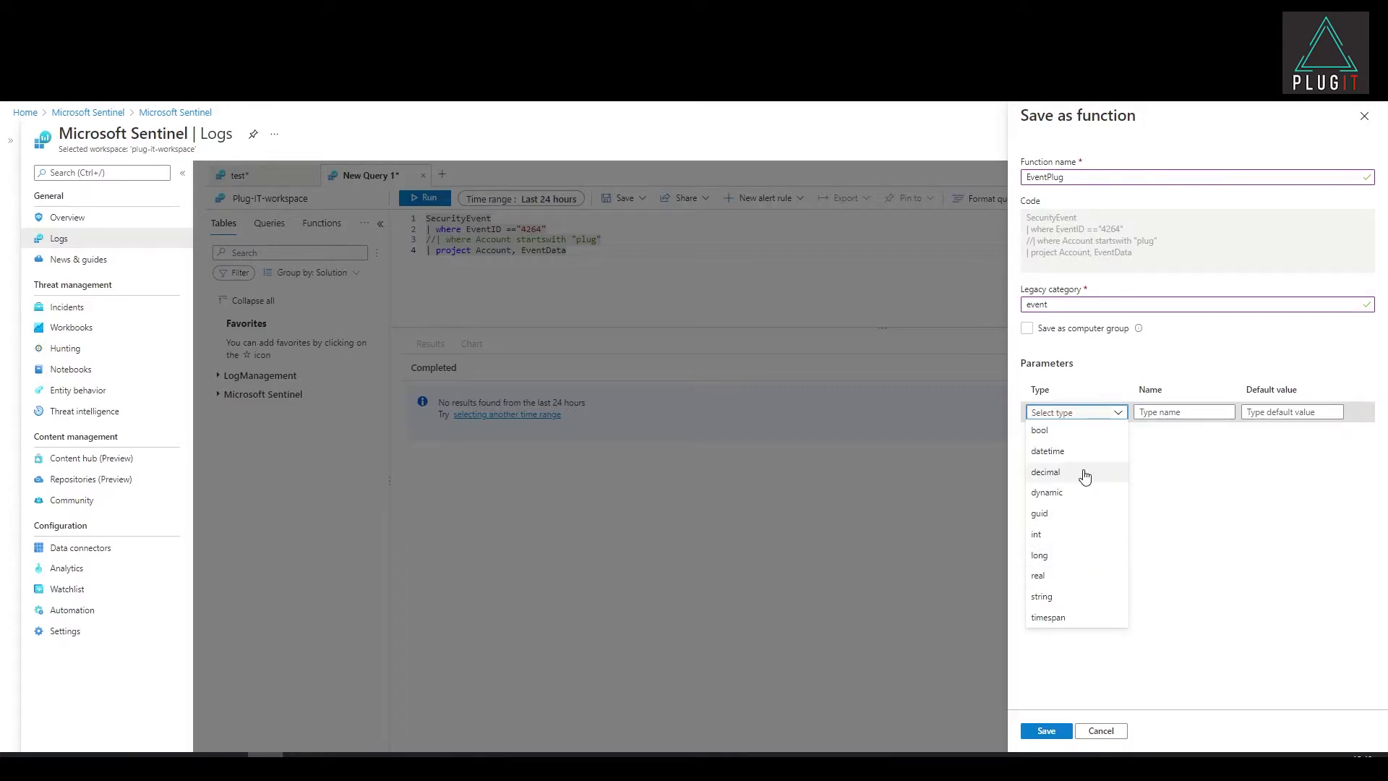
click(1185, 412)
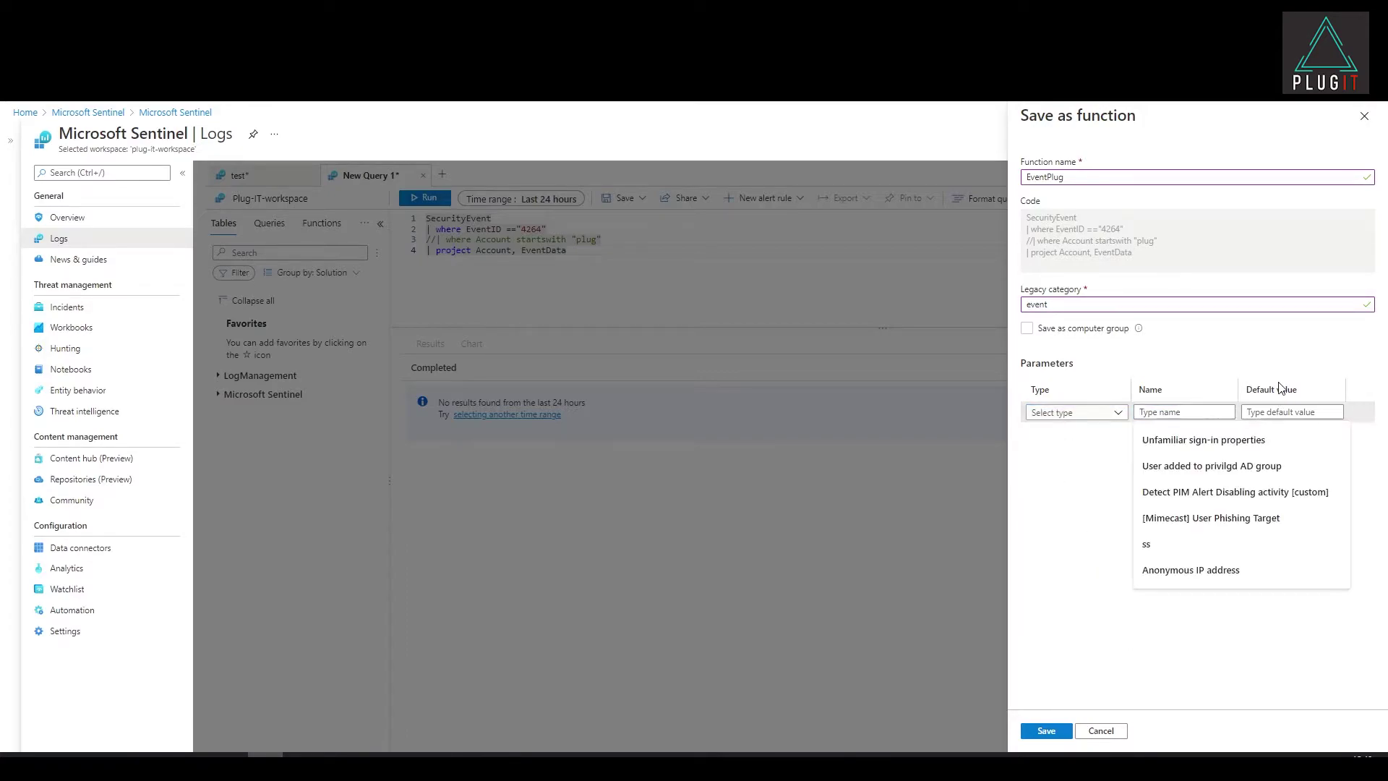
click(1042, 672)
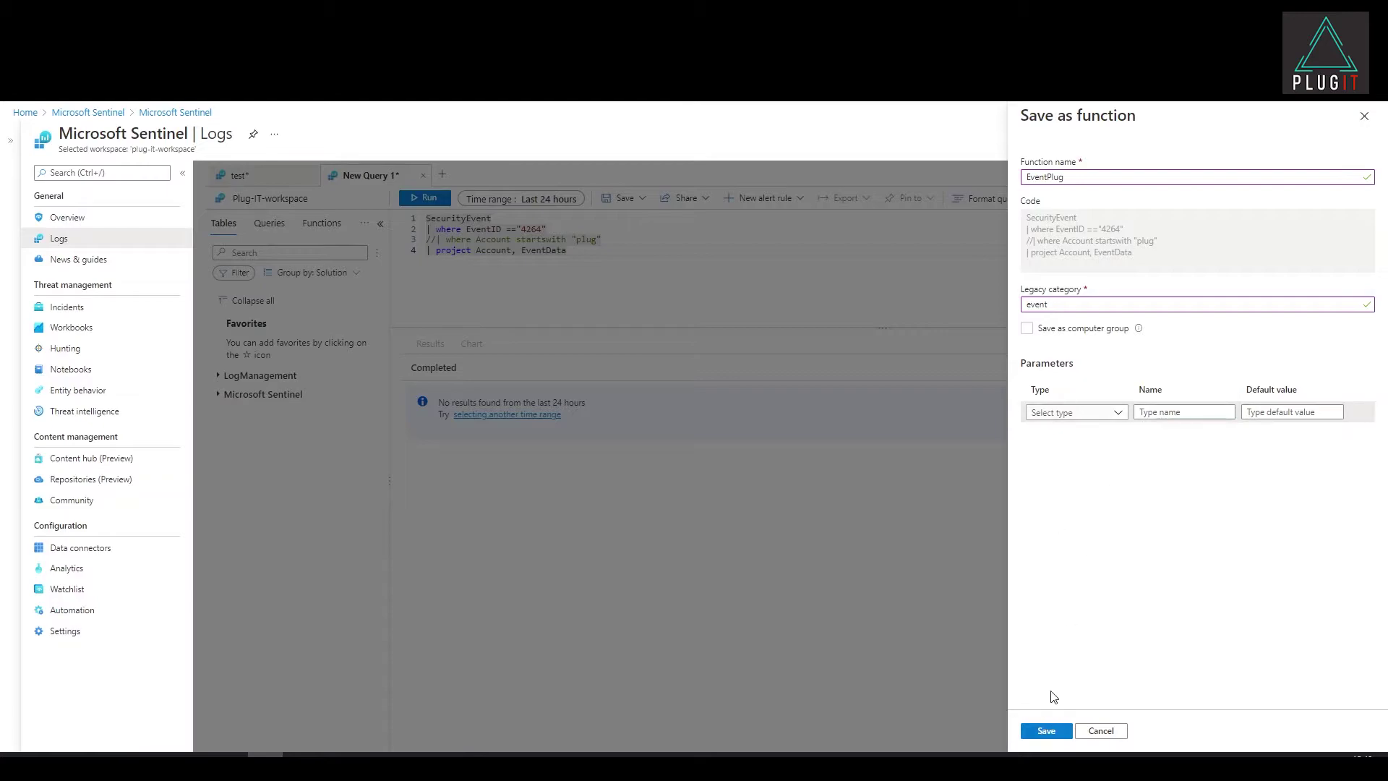
Save the EventPlug function, open a new query tab, and confirm the save in Notifications.
click(1045, 730)
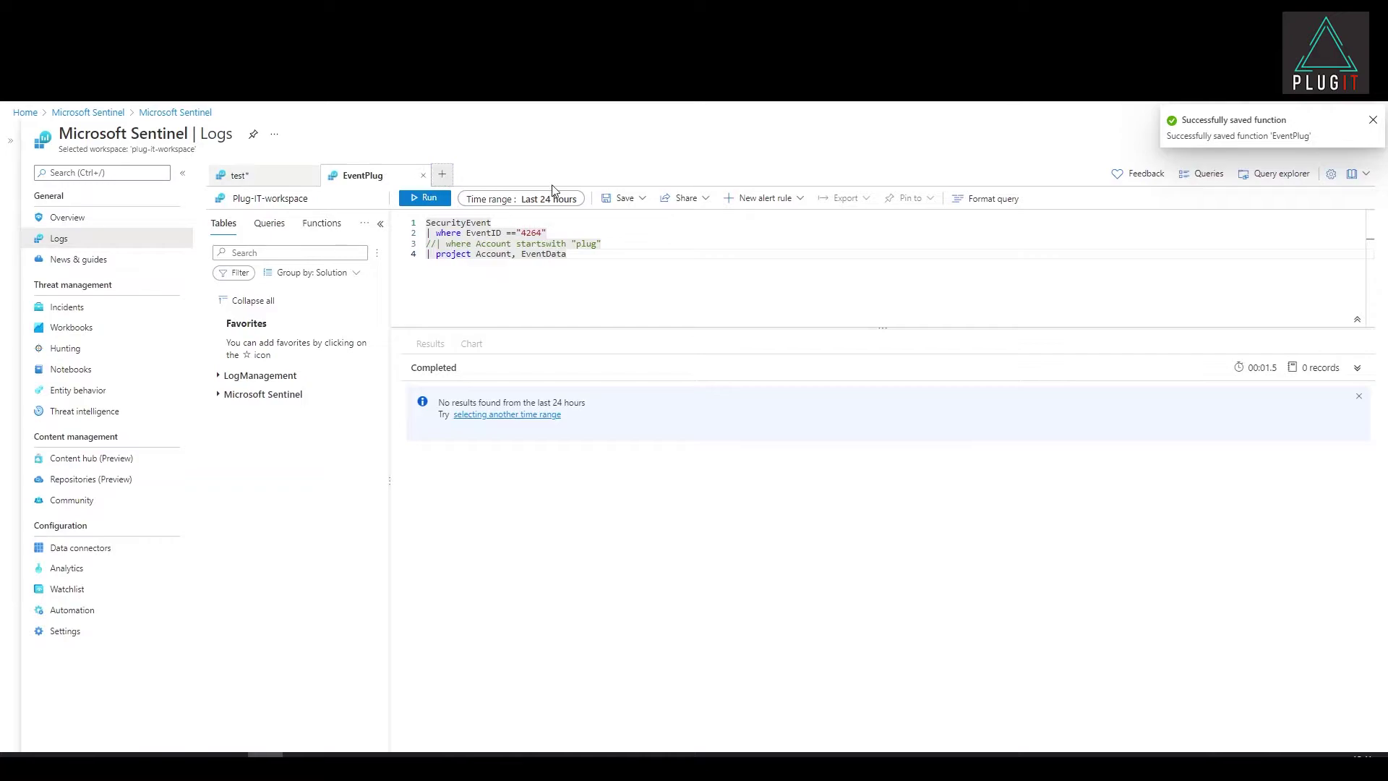
key(ctrl+alt+n)
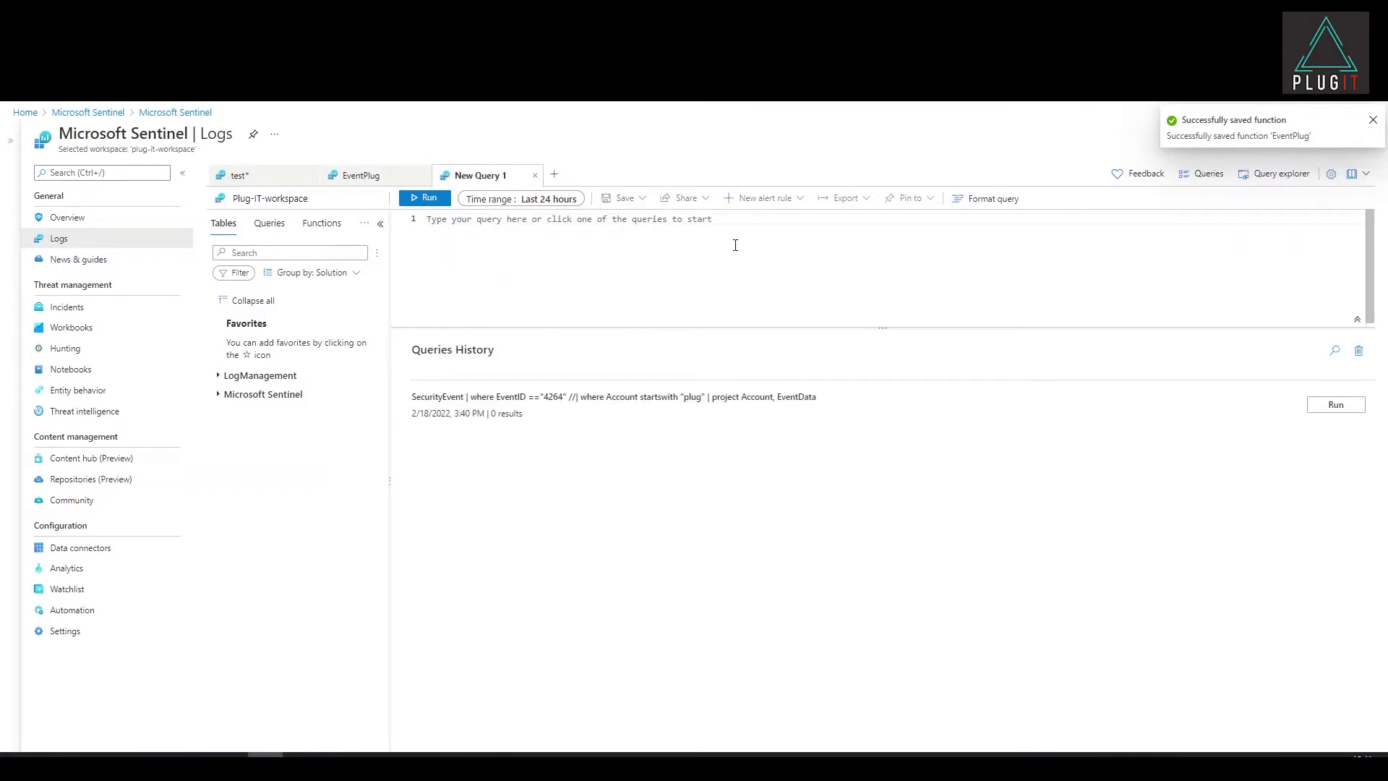
text(Event)
key(Return)
text(|)
key(Escape)
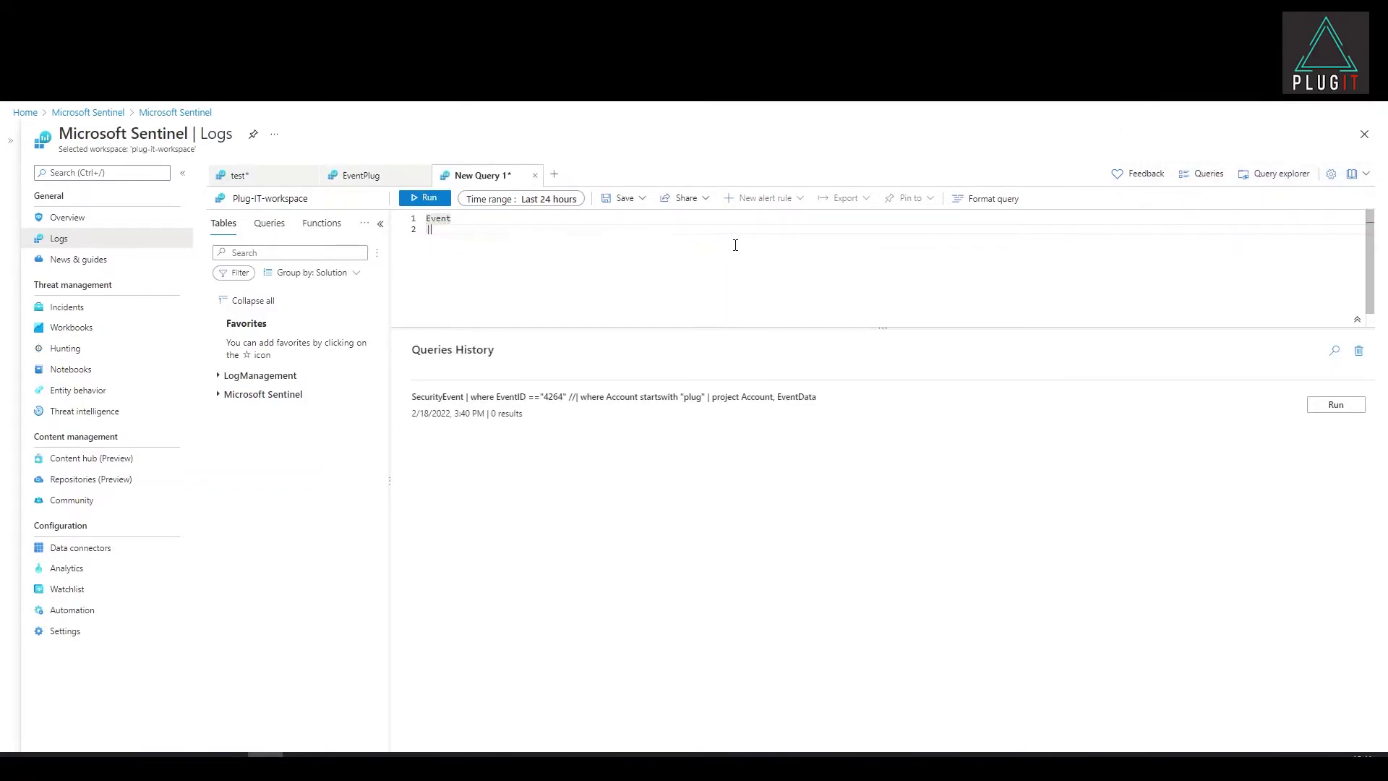
click(1171, 100)
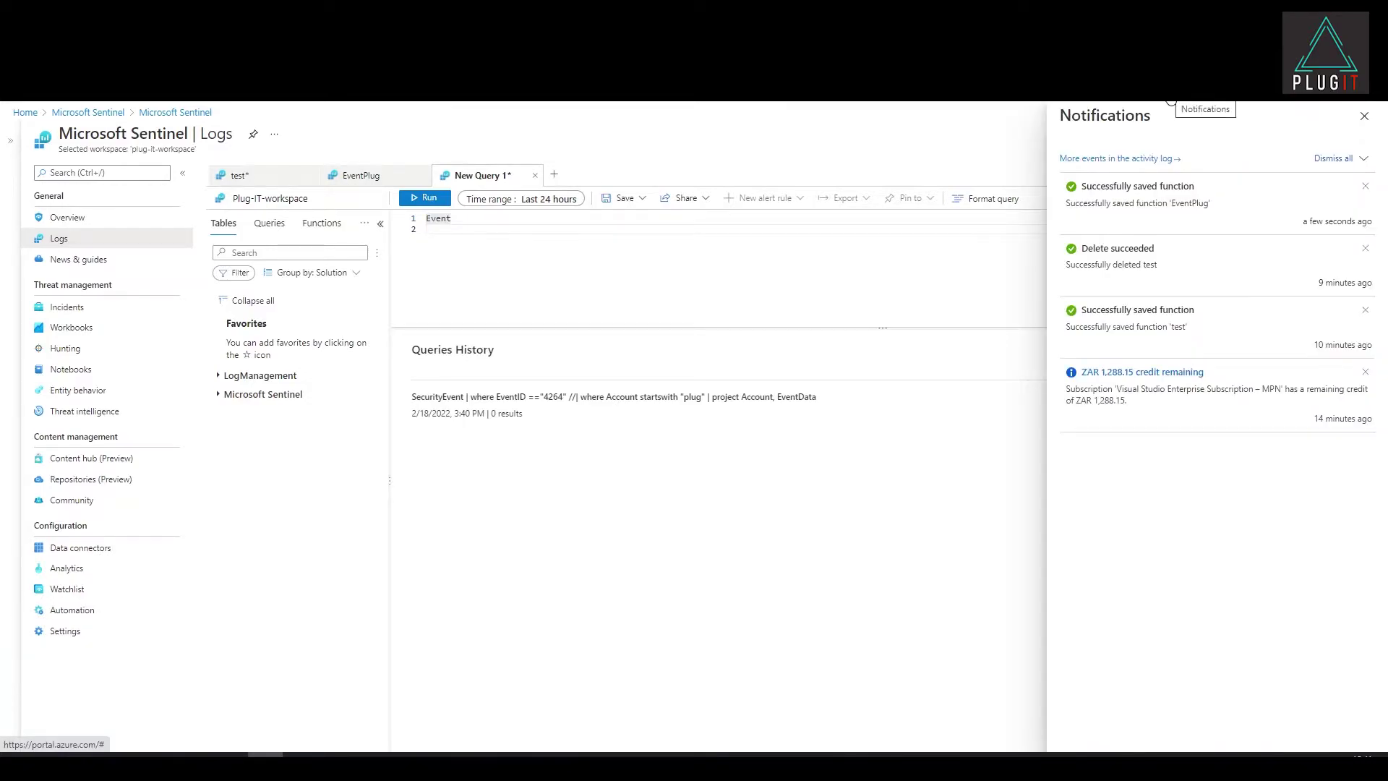
click(1171, 101)
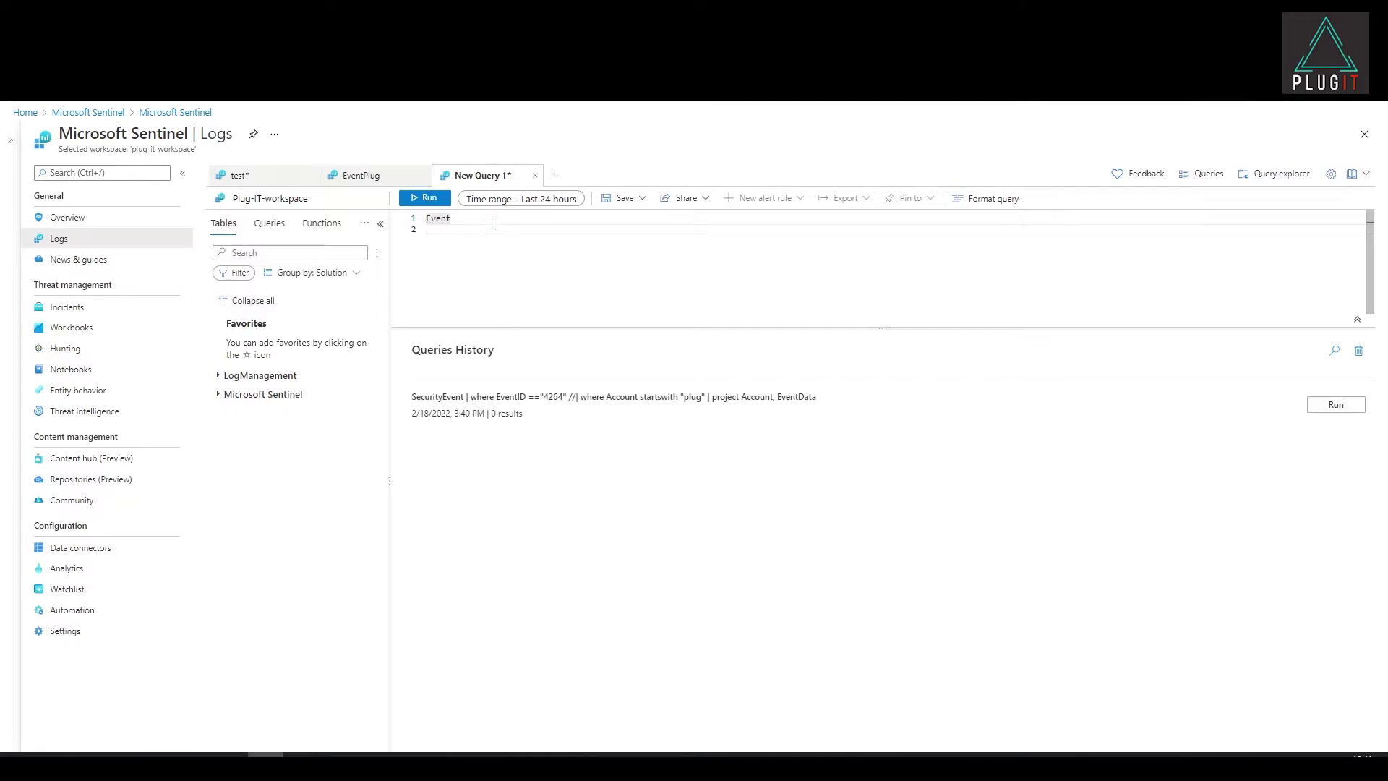
Type and then erase a trial line, leaving the New Query 1 editor empty.
text(plug)
text(evnt)
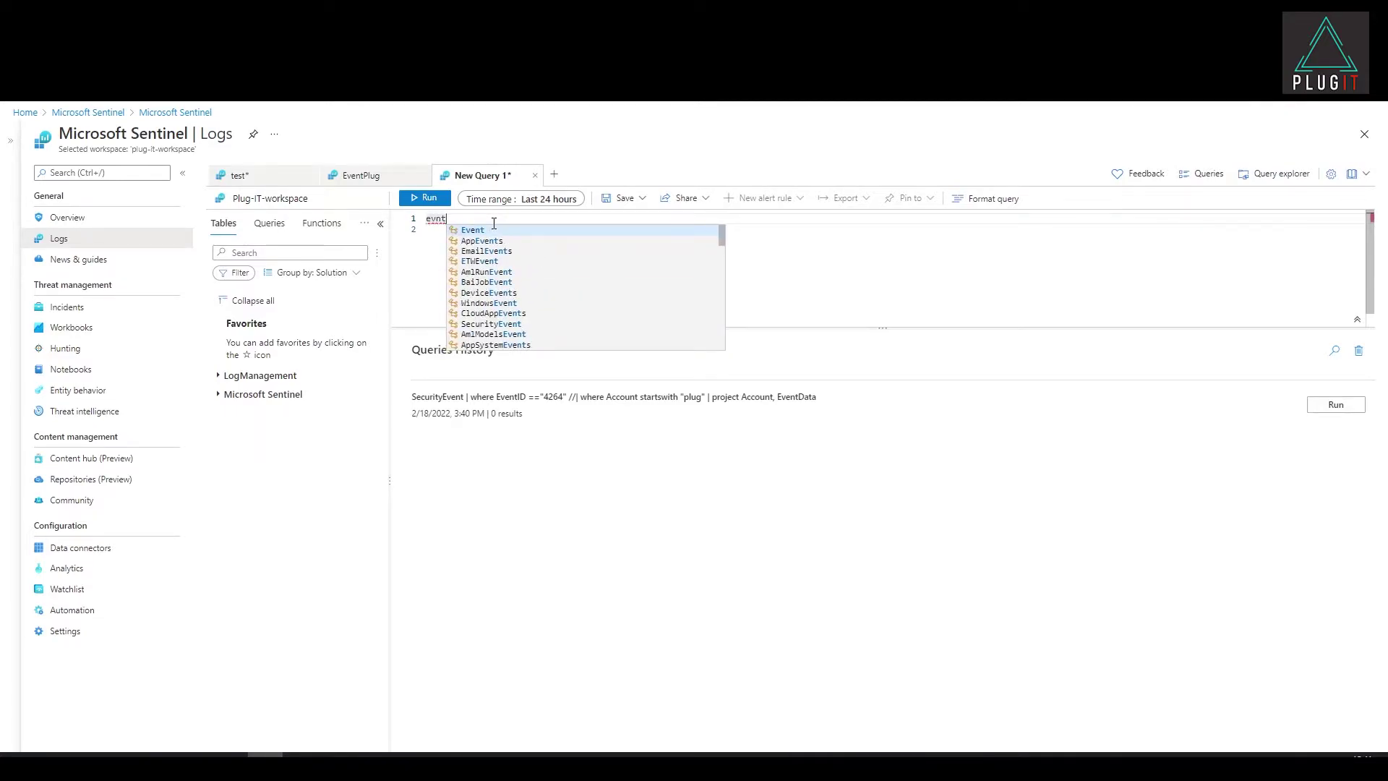
key(BackSpace)
key(BackSpace)
key(BackSpace)
text(ventplih)
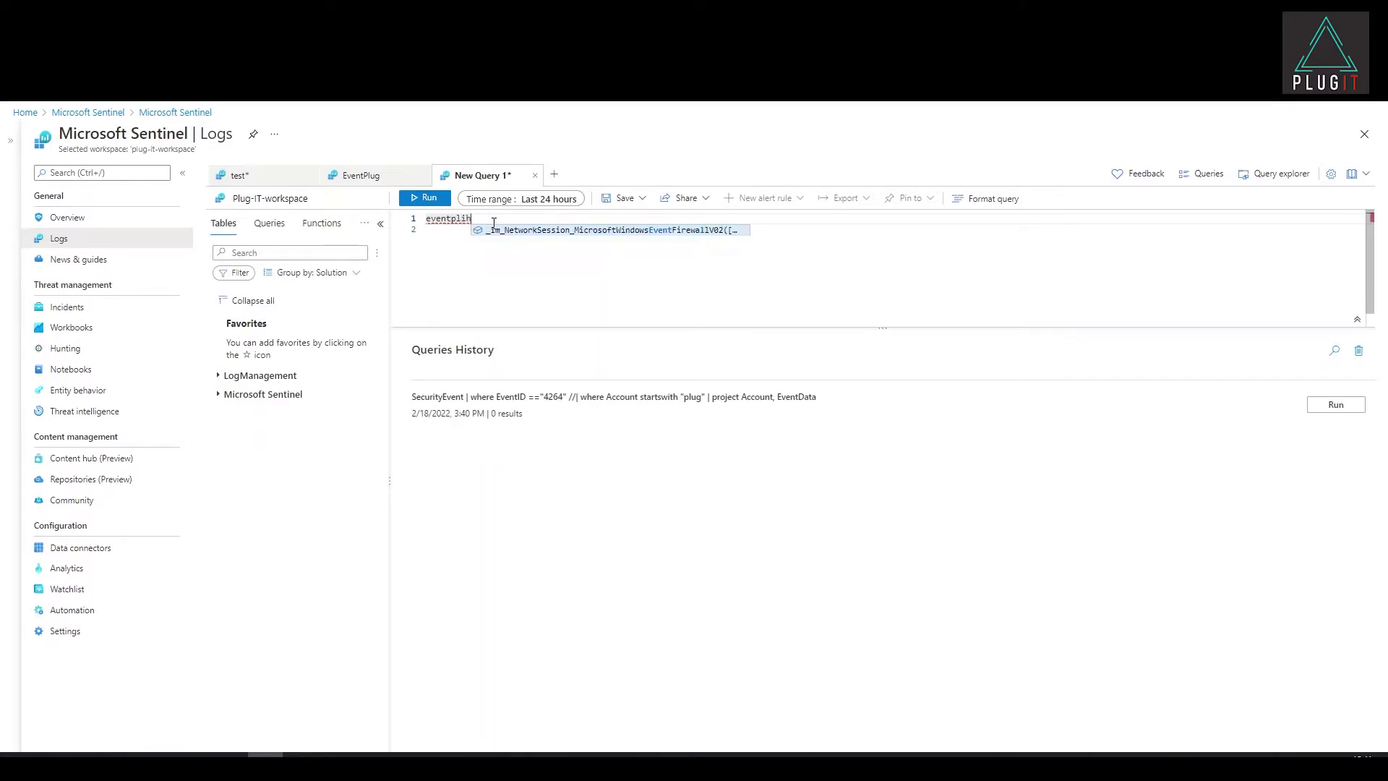
key(BackSpace)
key(BackSpace)
text(ug)
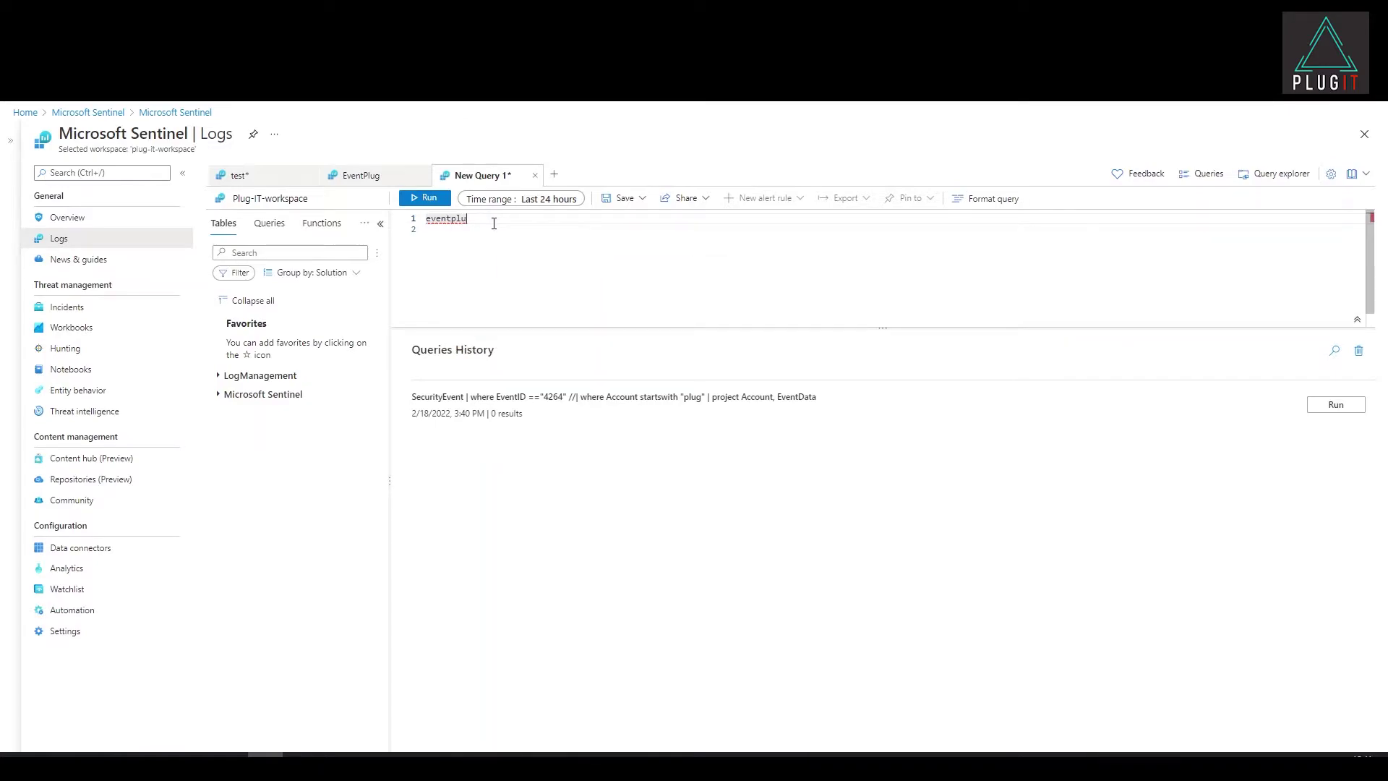
key(BackSpace)
key(BackSpace)
key(BackSpace)
key(BackSpace)
key(BackSpace)
key(BackSpace)
key(BackSpace)
key(BackSpace)
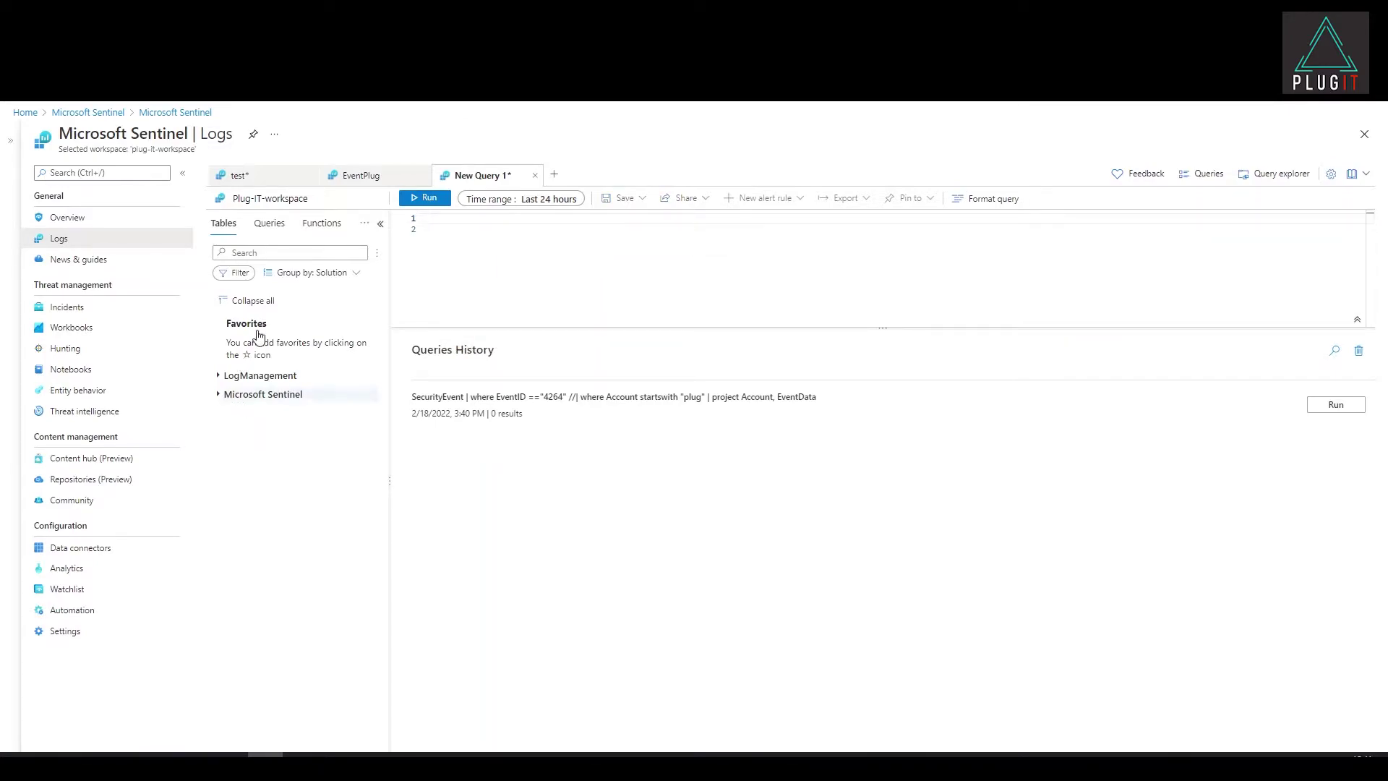
Insert EventPlug from Workspace functions and run it, returning 0 records.
click(322, 223)
click(221, 414)
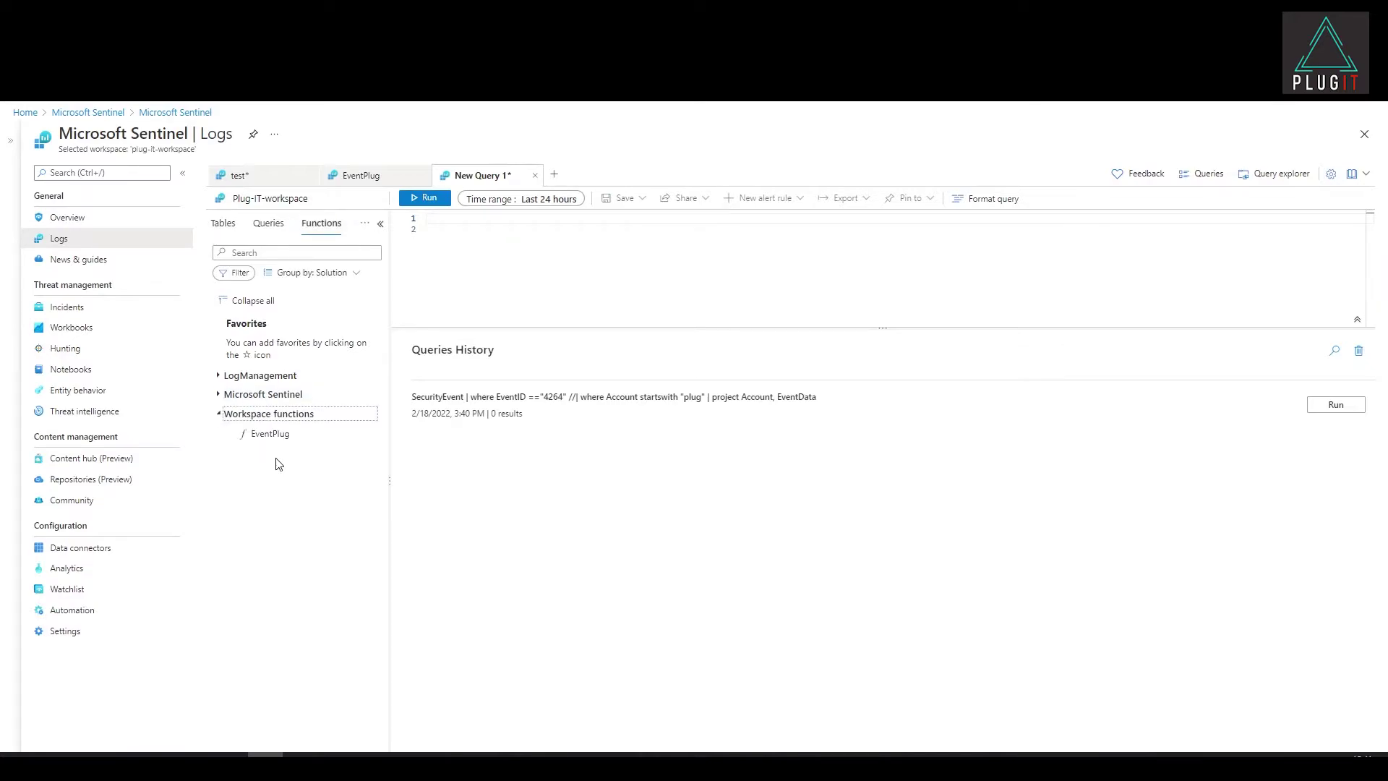
double_click(282, 436)
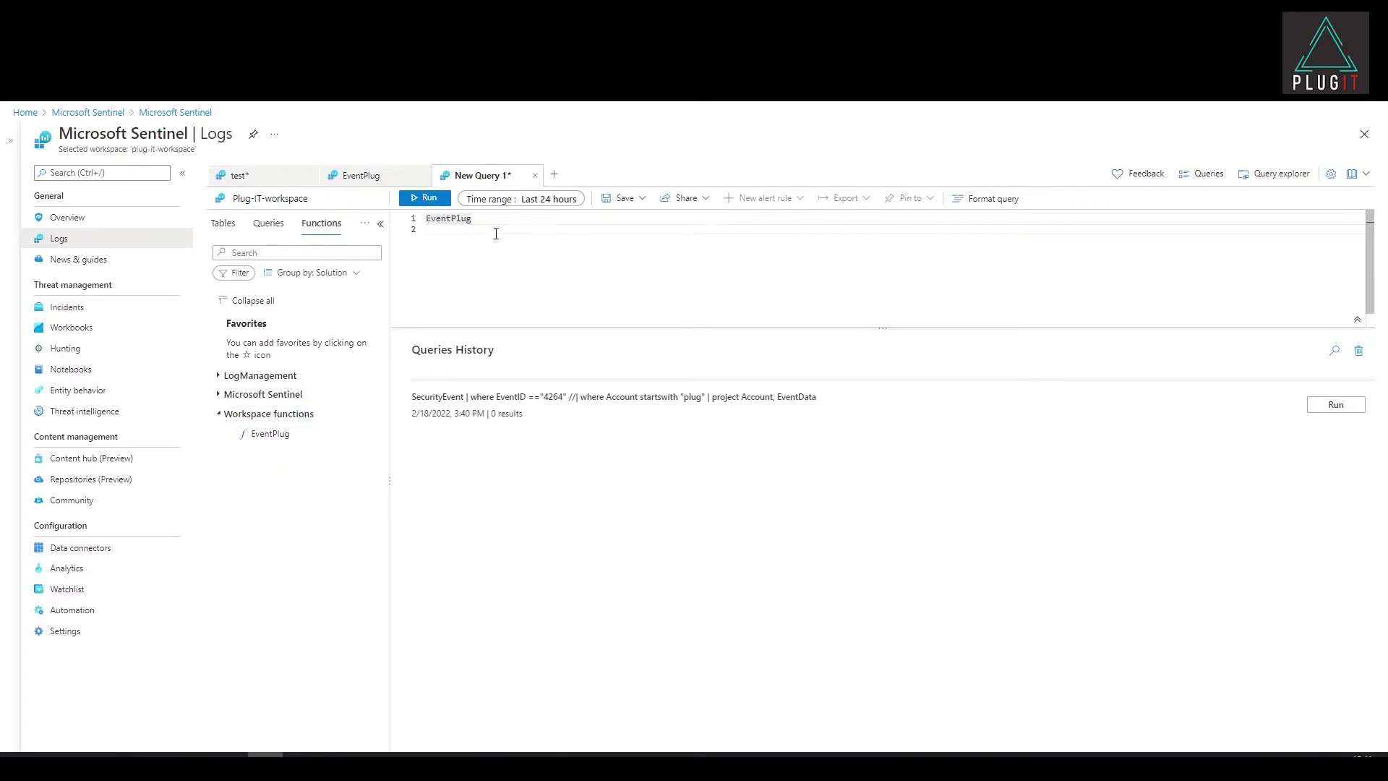
key(shift+Return)
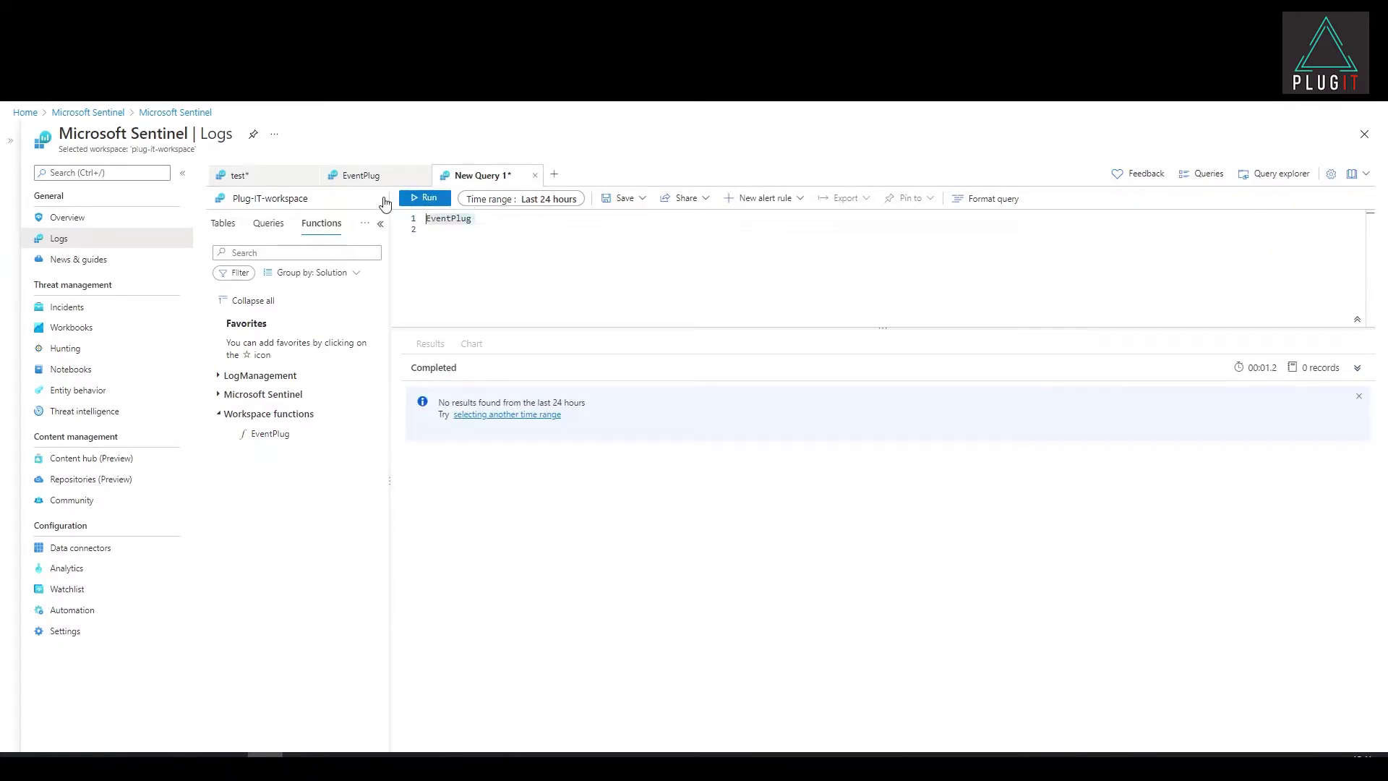
click(430, 220)
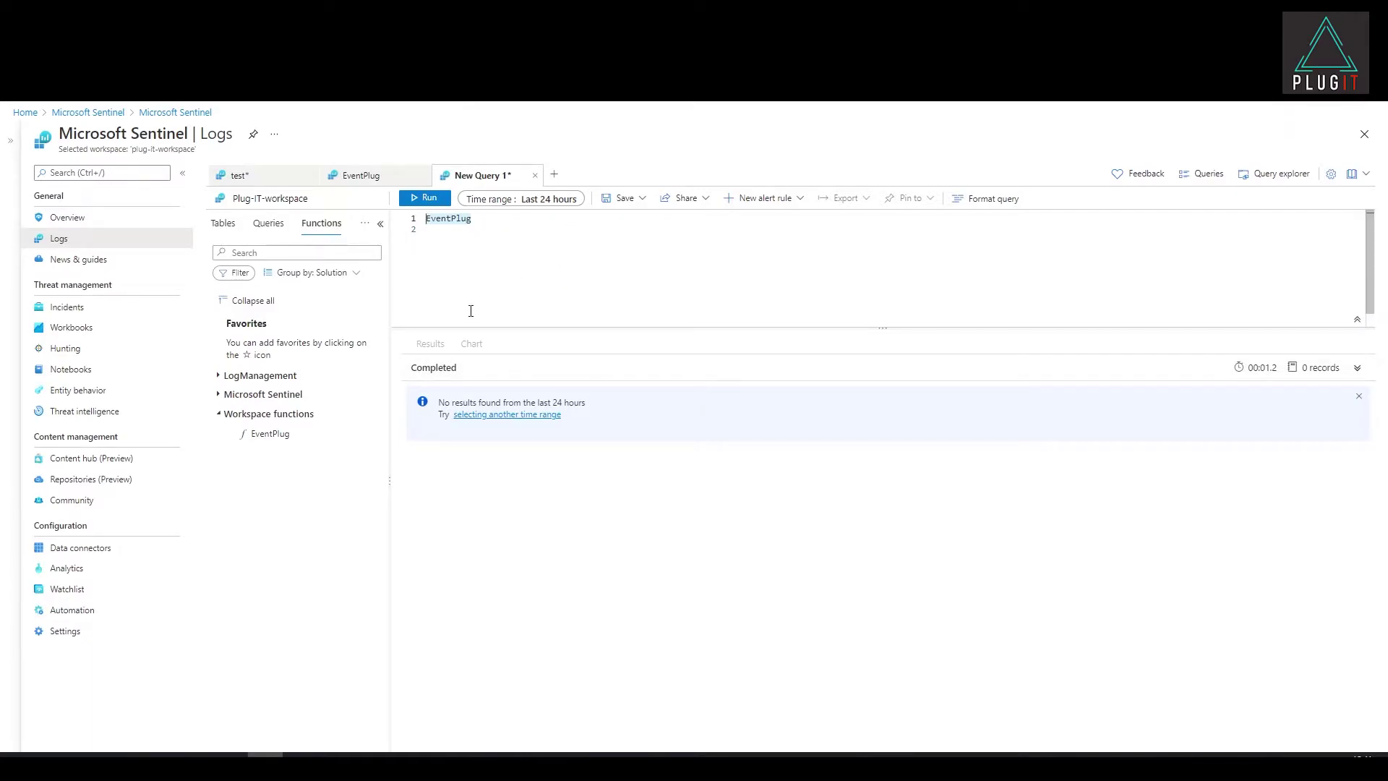
Bring up the context menu for the EventPlug function.
right_click(270, 435)
click(571, 279)
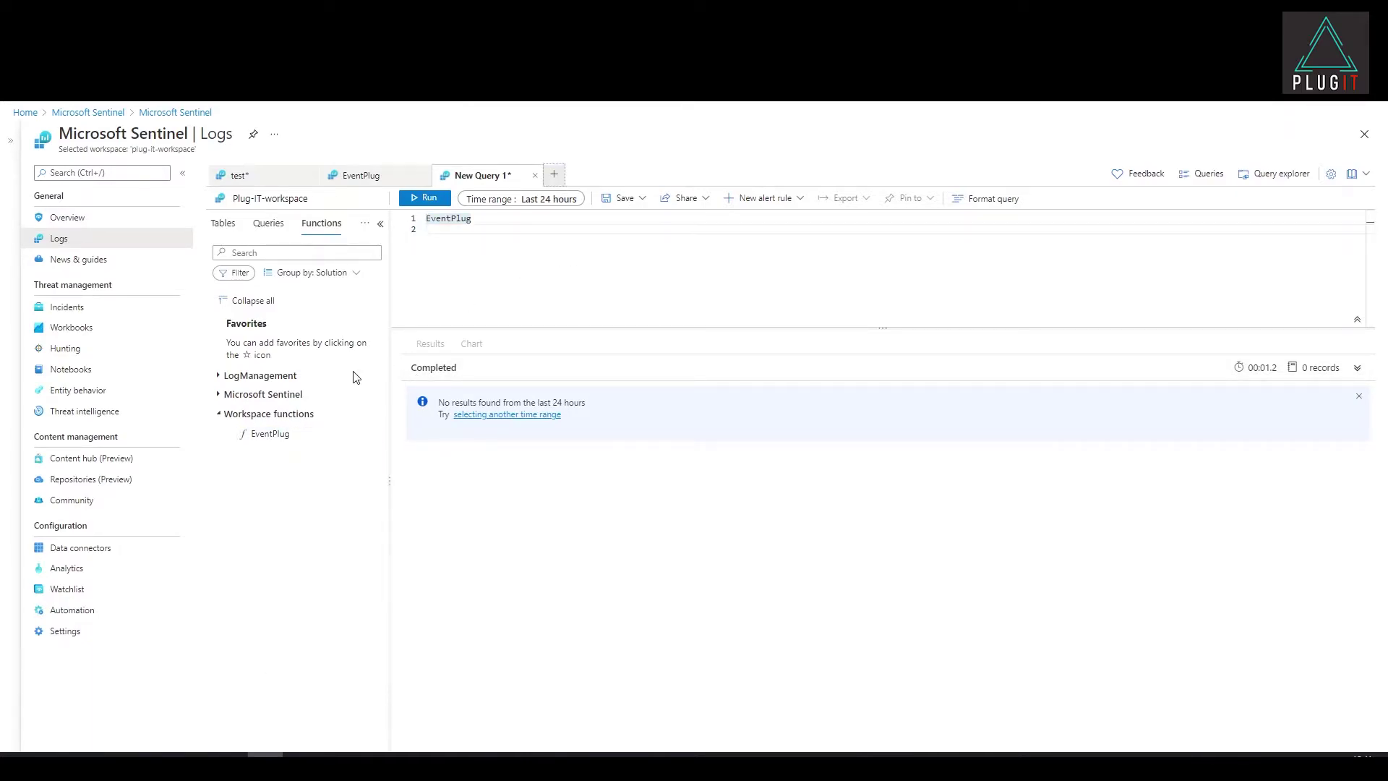
right_click(275, 435)
Load the EventPlug function's code into a query tab from its context menu.
click(261, 470)
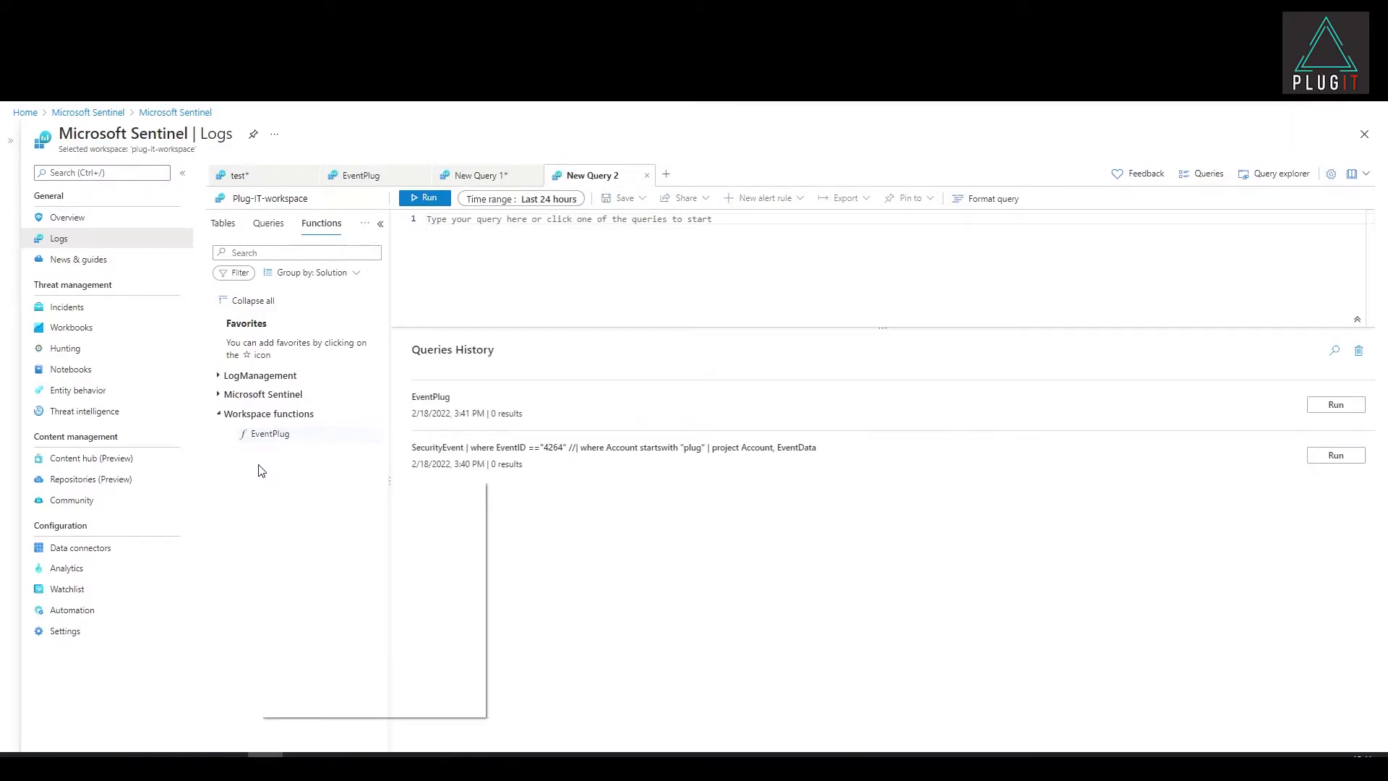
right_click(265, 435)
click(266, 438)
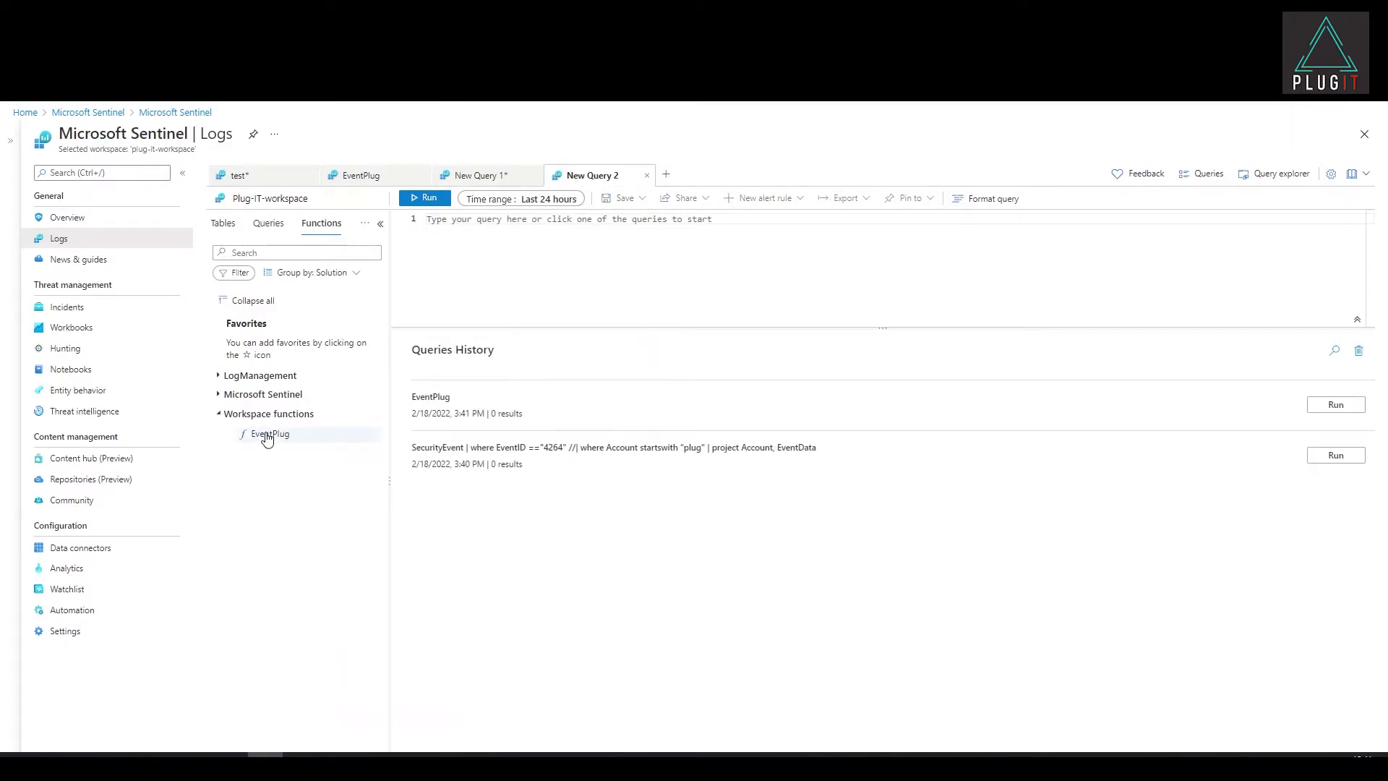
mouse_move(266, 434)
click(462, 448)
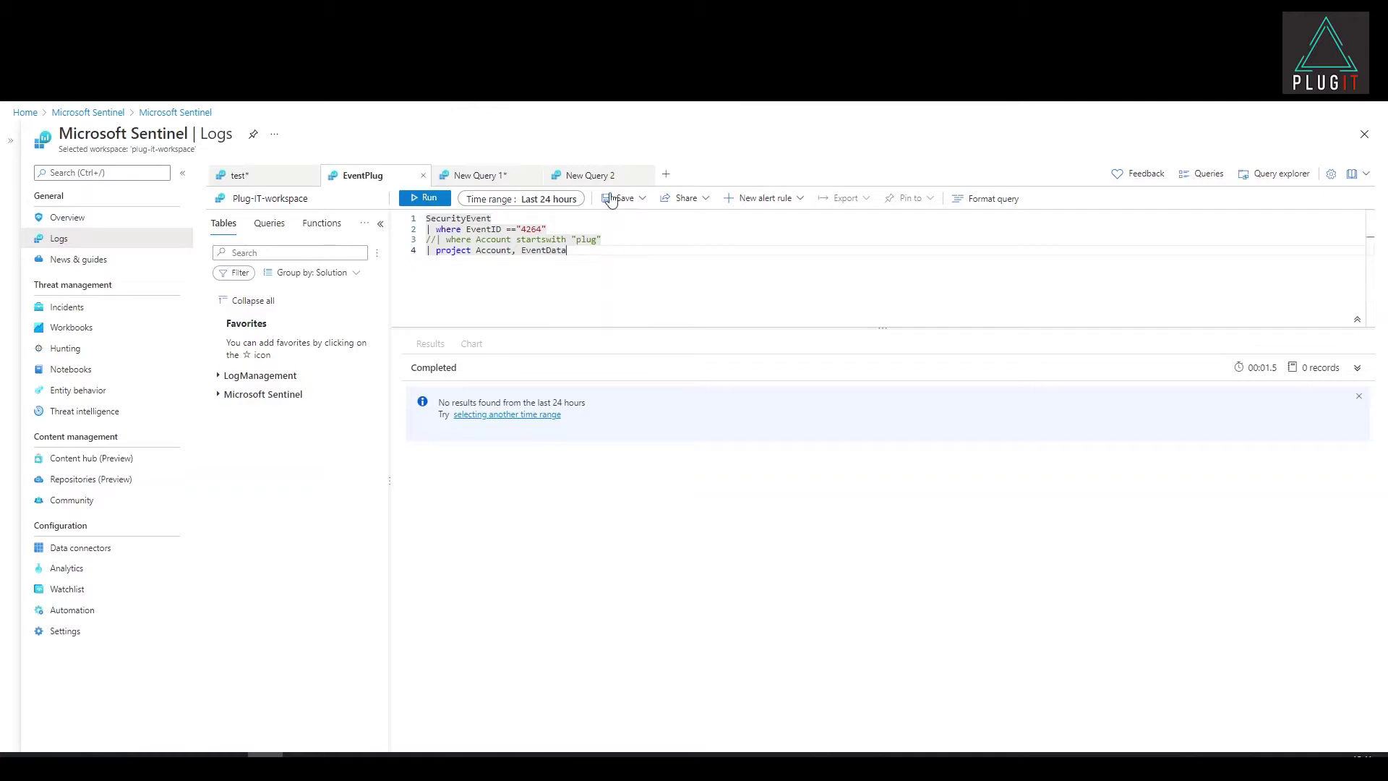
In the second new query, call EventPlug alone via autocomplete and run it.
click(590, 175)
text(evnt)
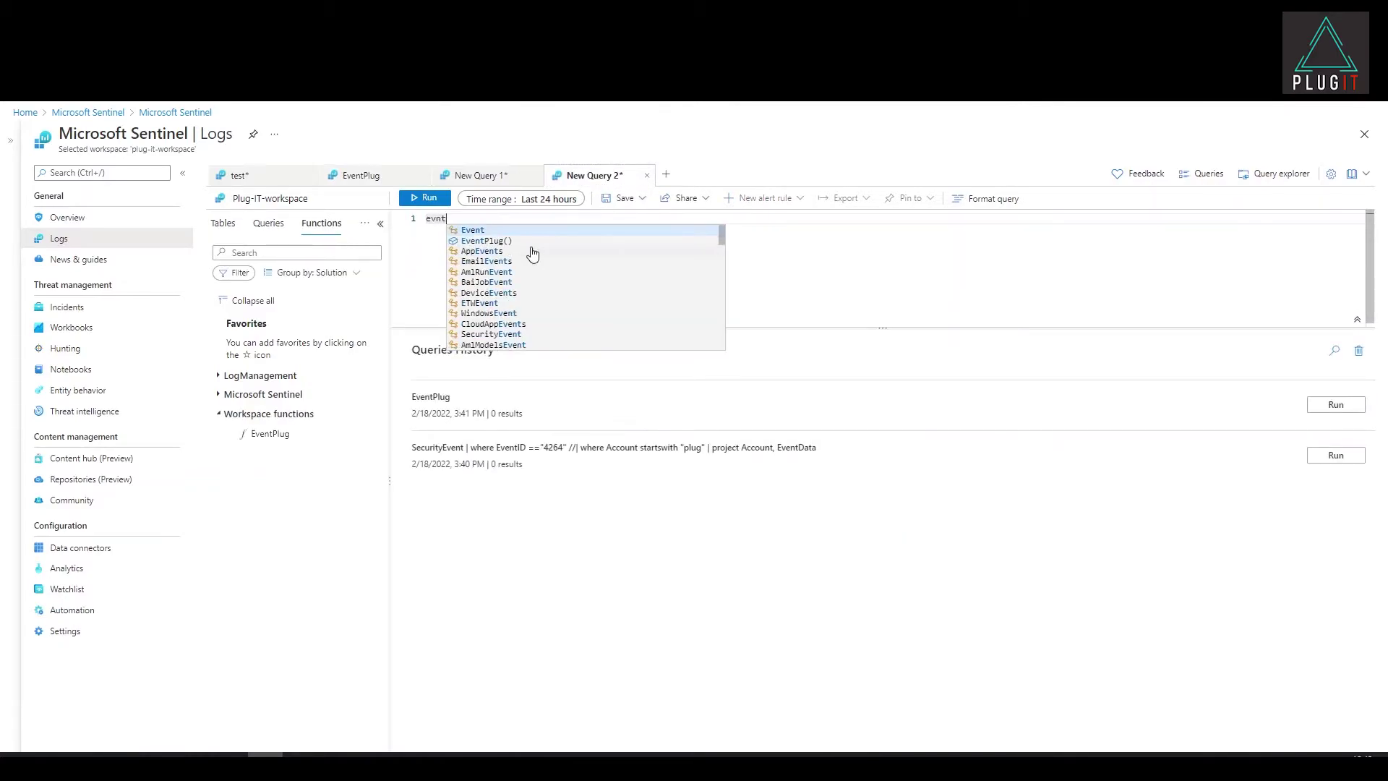
key(Return)
key(Return)
text(|)
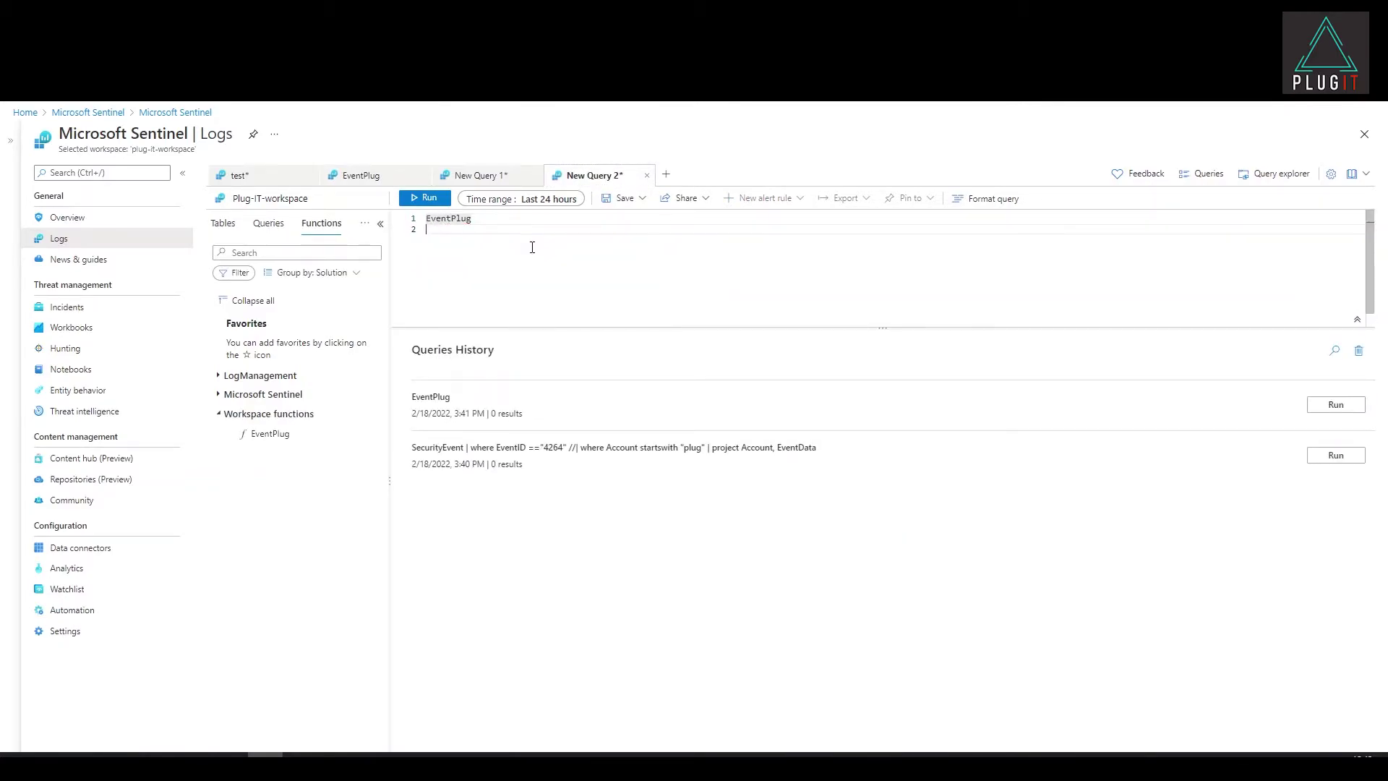
text(| where)
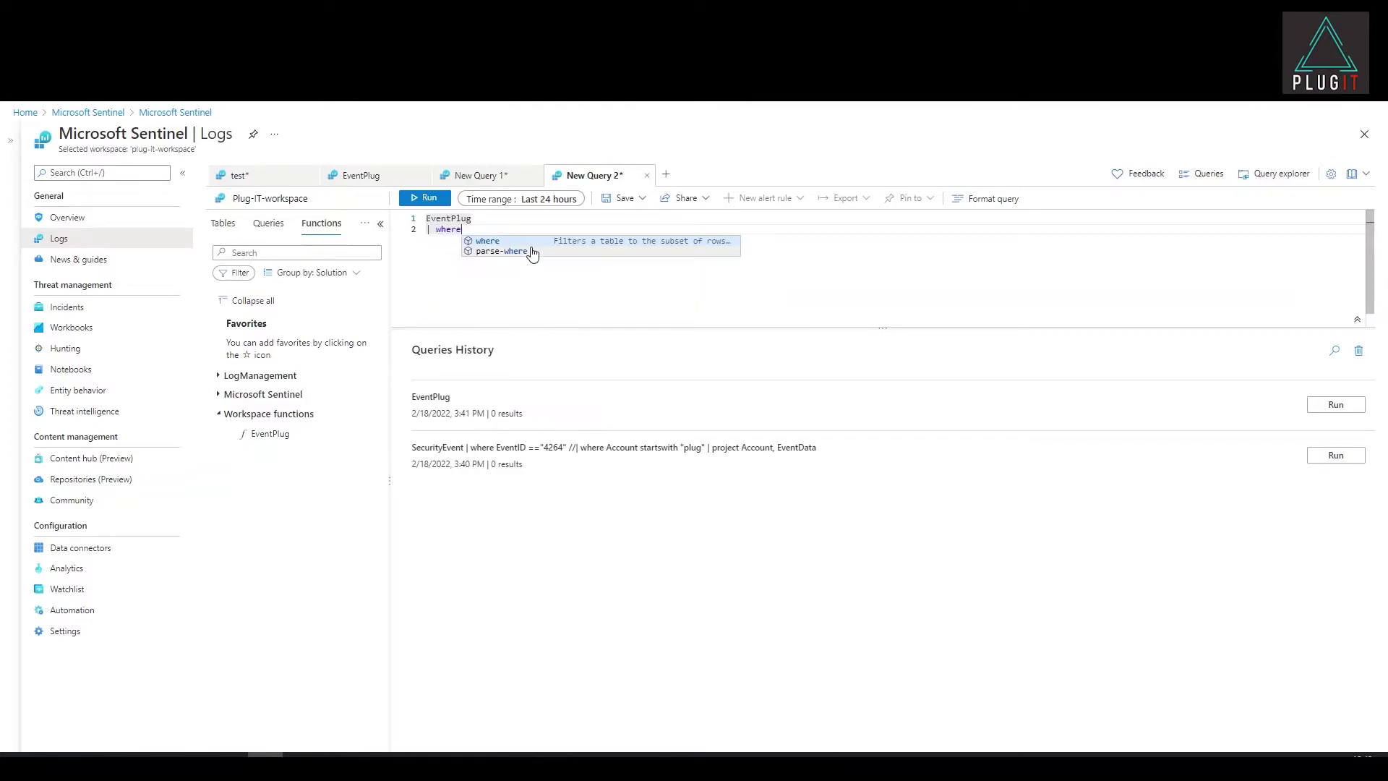
key(BackSpace)
key(BackSpace)
key(BackSpace)
key(BackSpace)
key(BackSpace)
key(BackSpace)
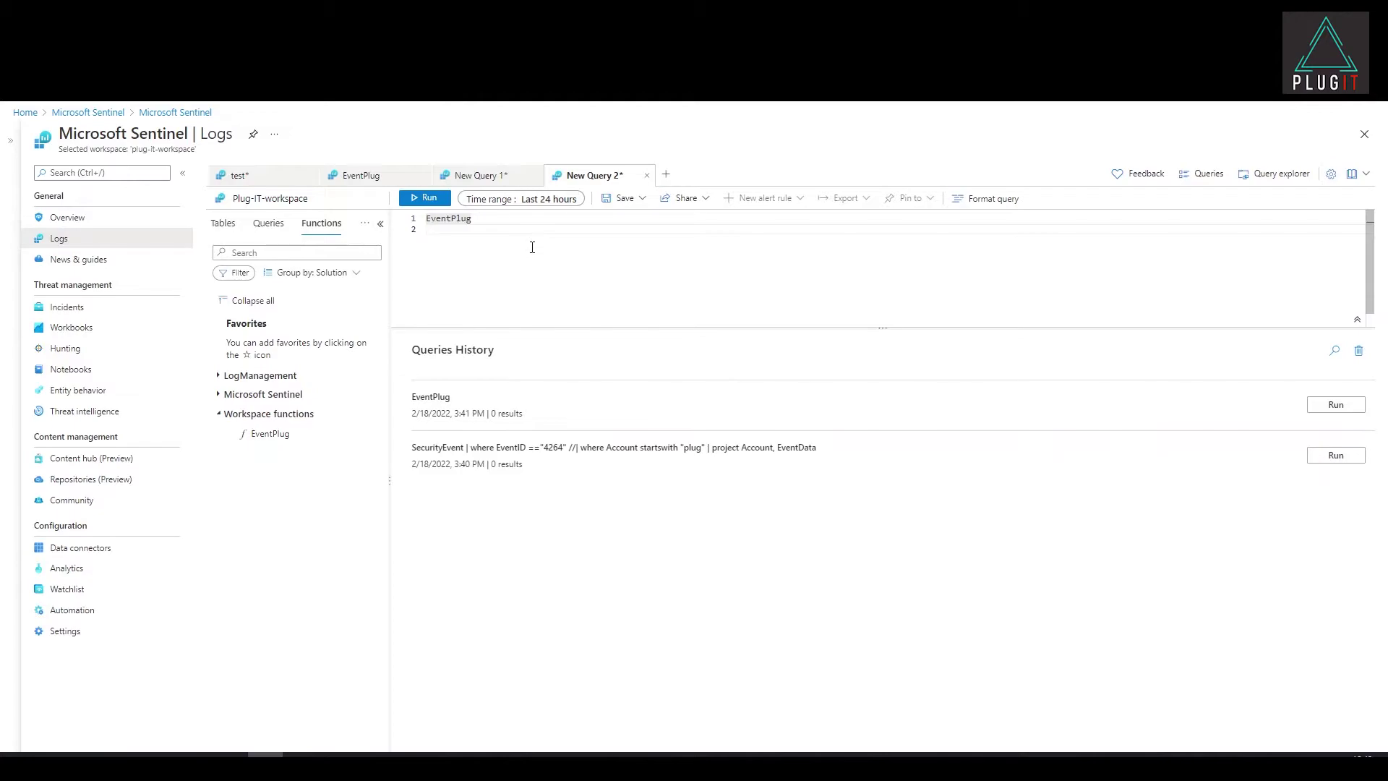
key(shift+Return)
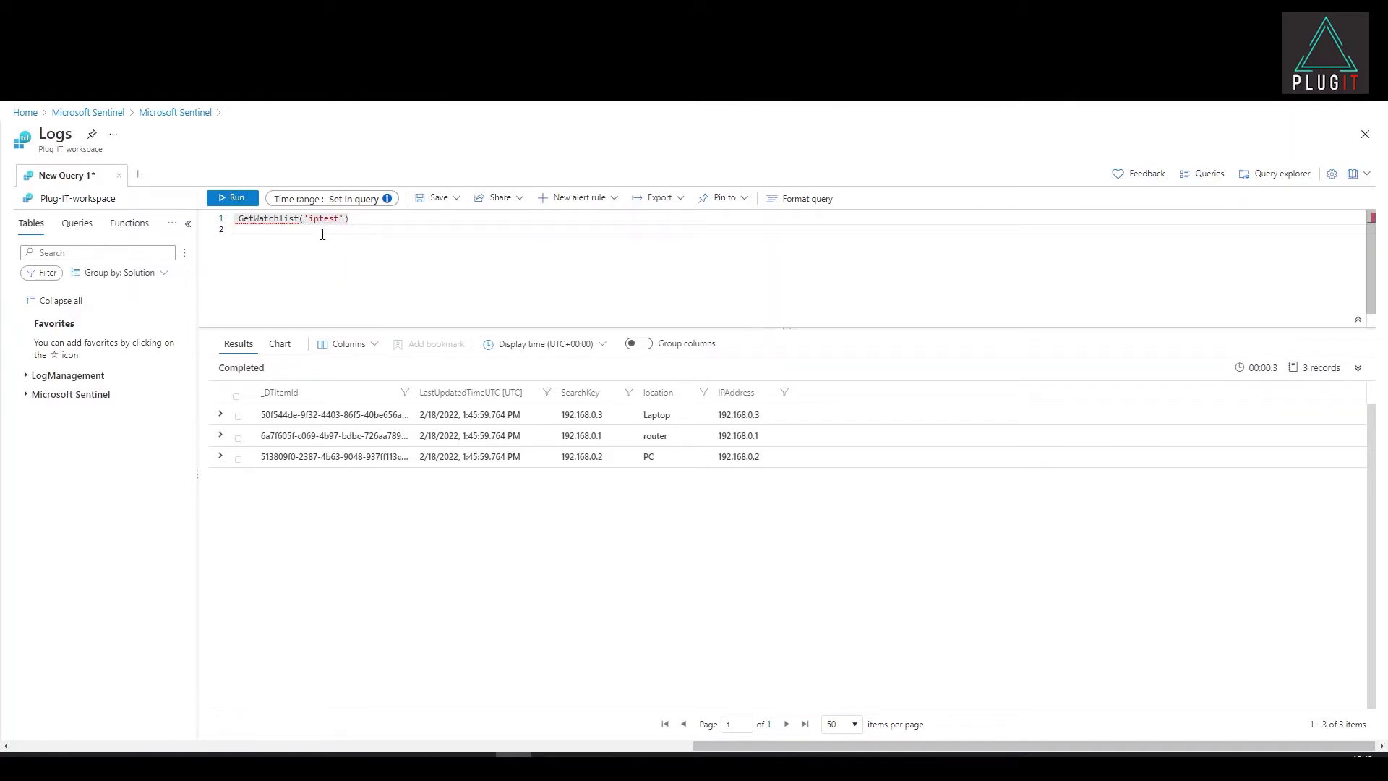
Add search "192.168.0.2" to the _GetWatchlist('iptest') query, run it, and choose Save as function.
key(shift+Return)
text(| search "192.168.0.2")
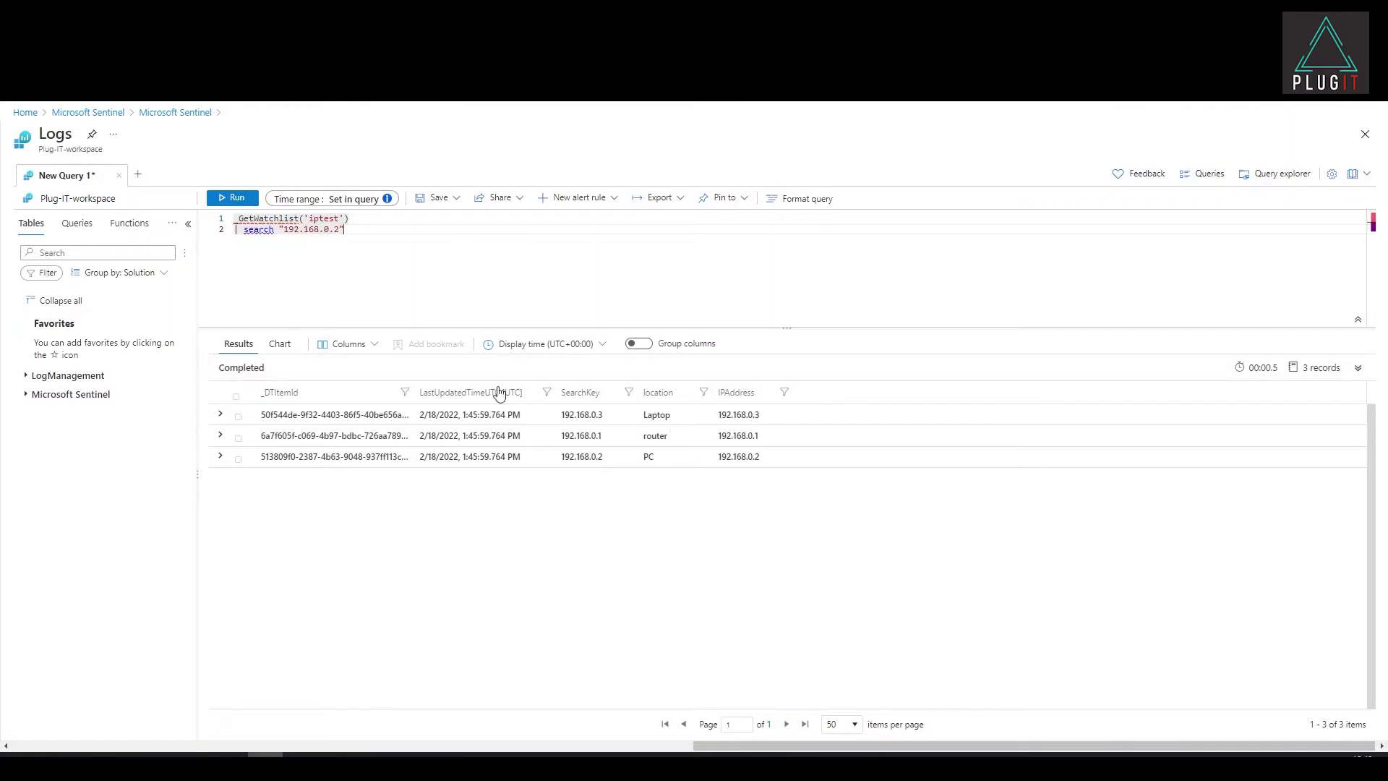
click(251, 203)
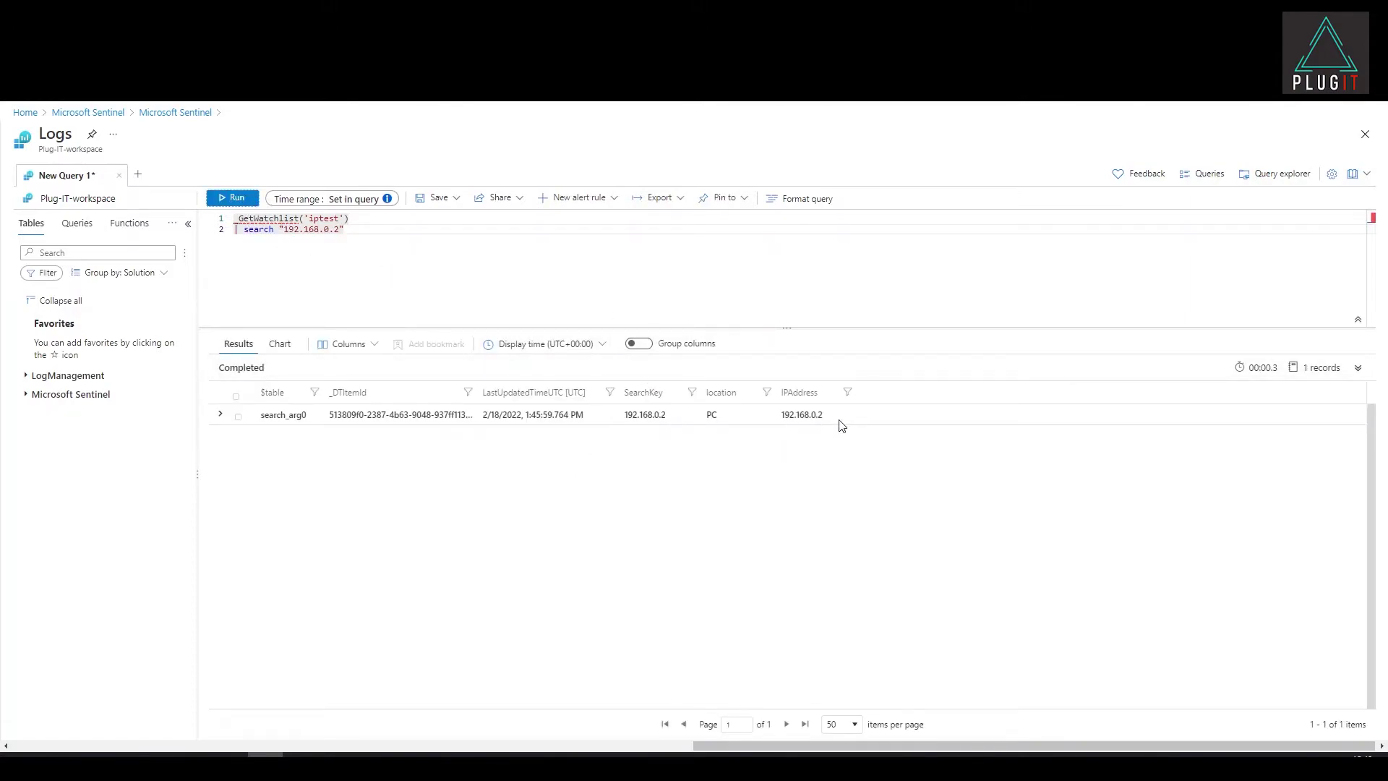
drag(840, 426, 482, 415)
click(392, 233)
click(442, 200)
click(463, 241)
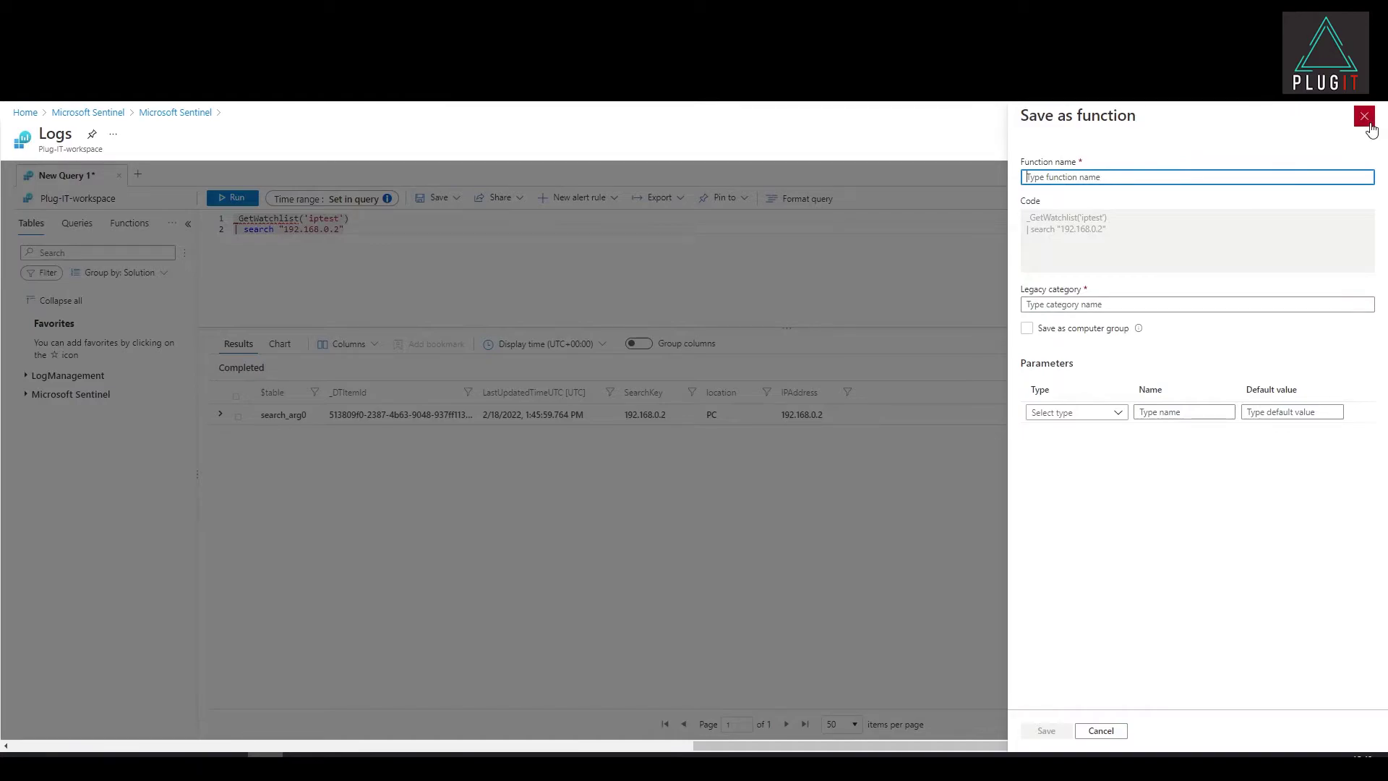
Save the query as function iptestf with legacy category 'ip'.
click(1104, 178)
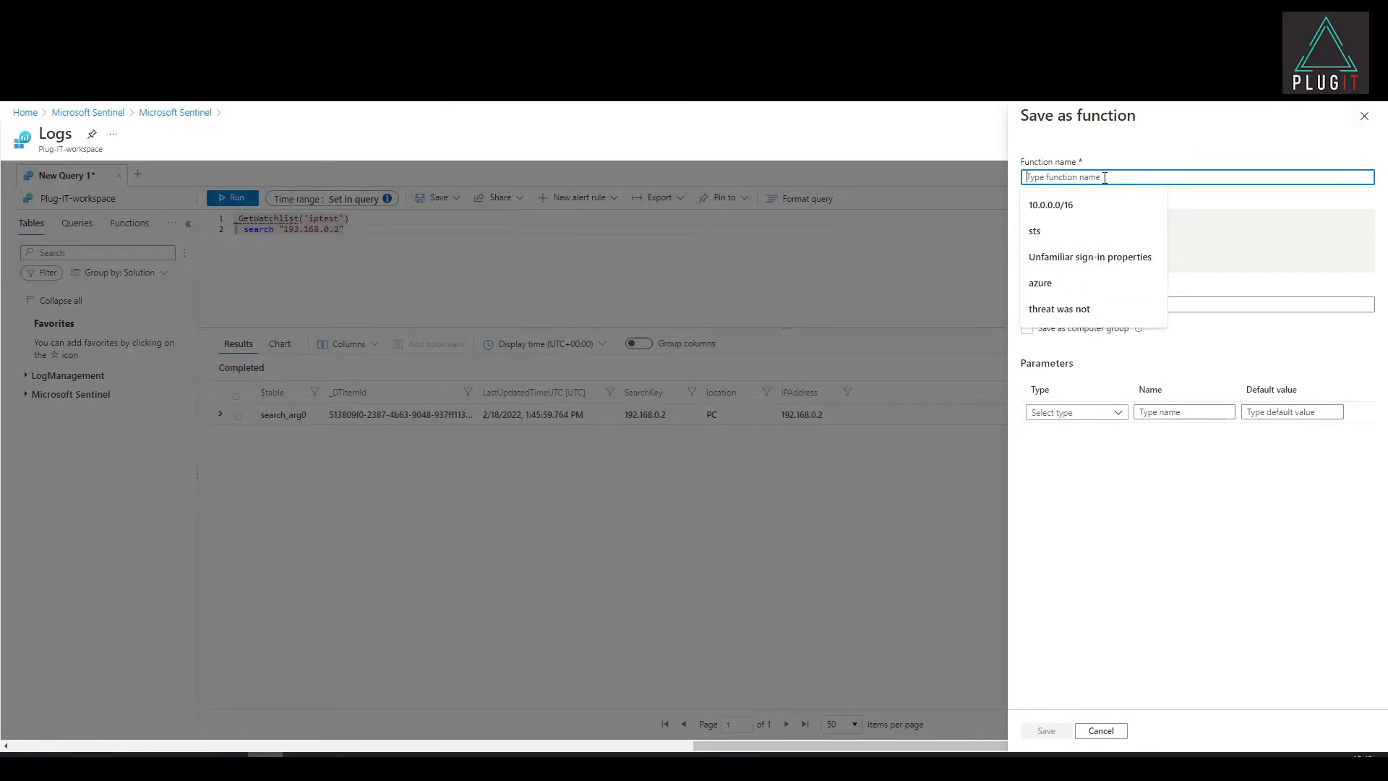
text(iptestf)
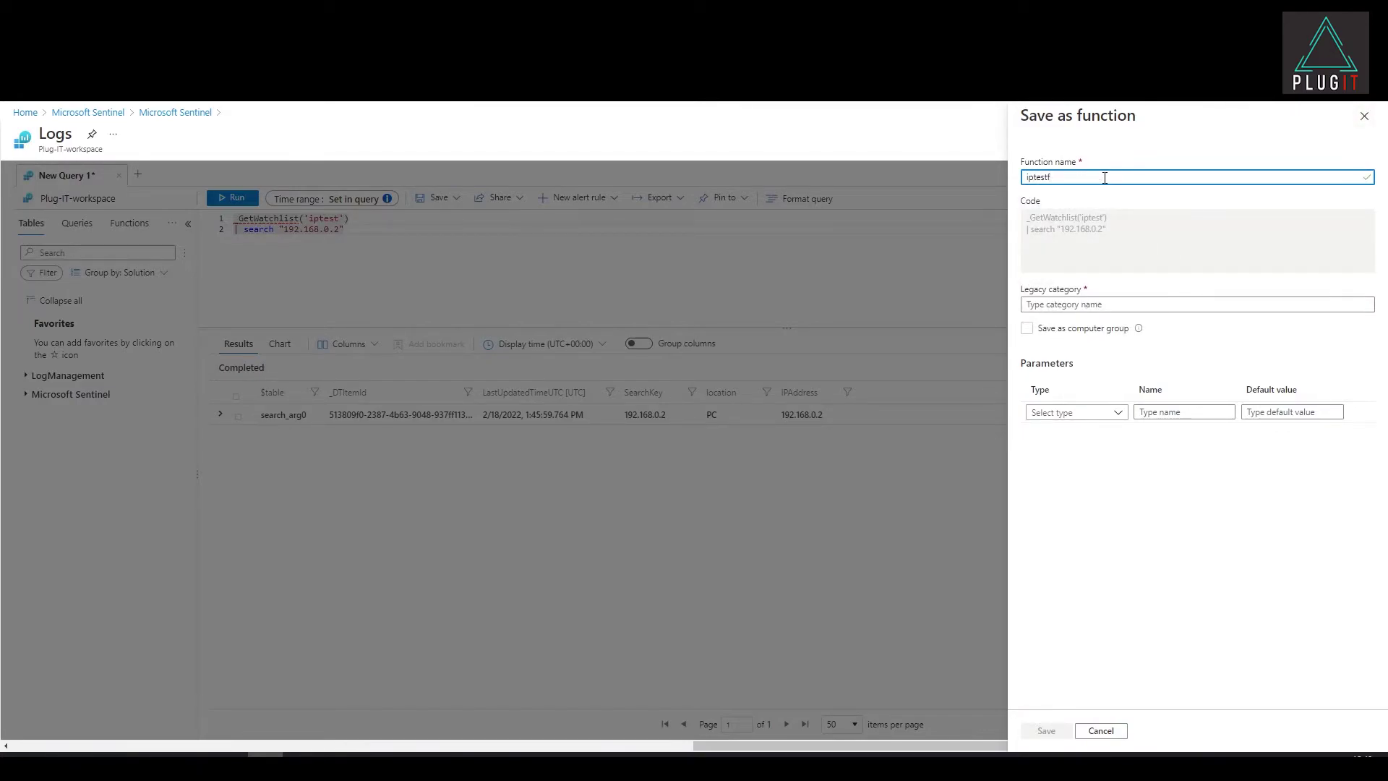
click(1123, 298)
text(ip)
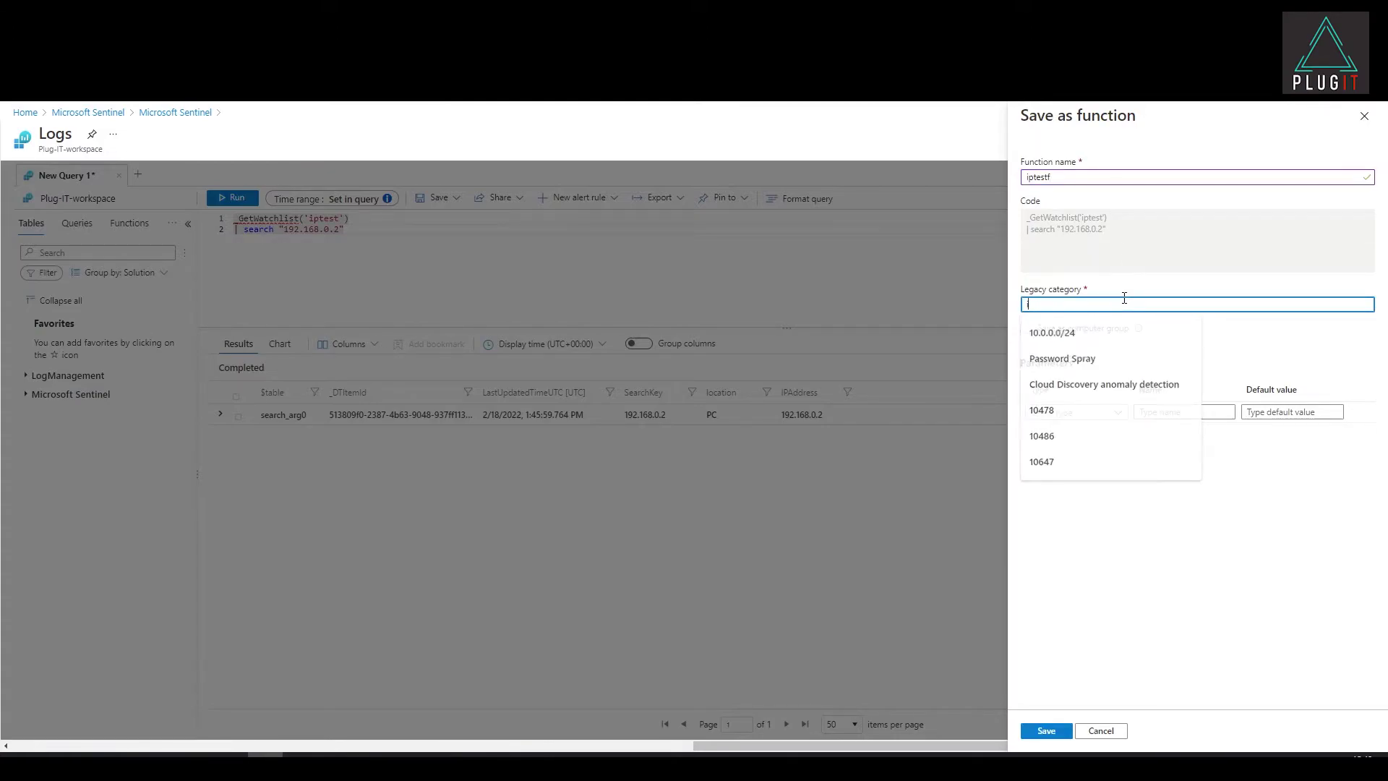
click(1061, 729)
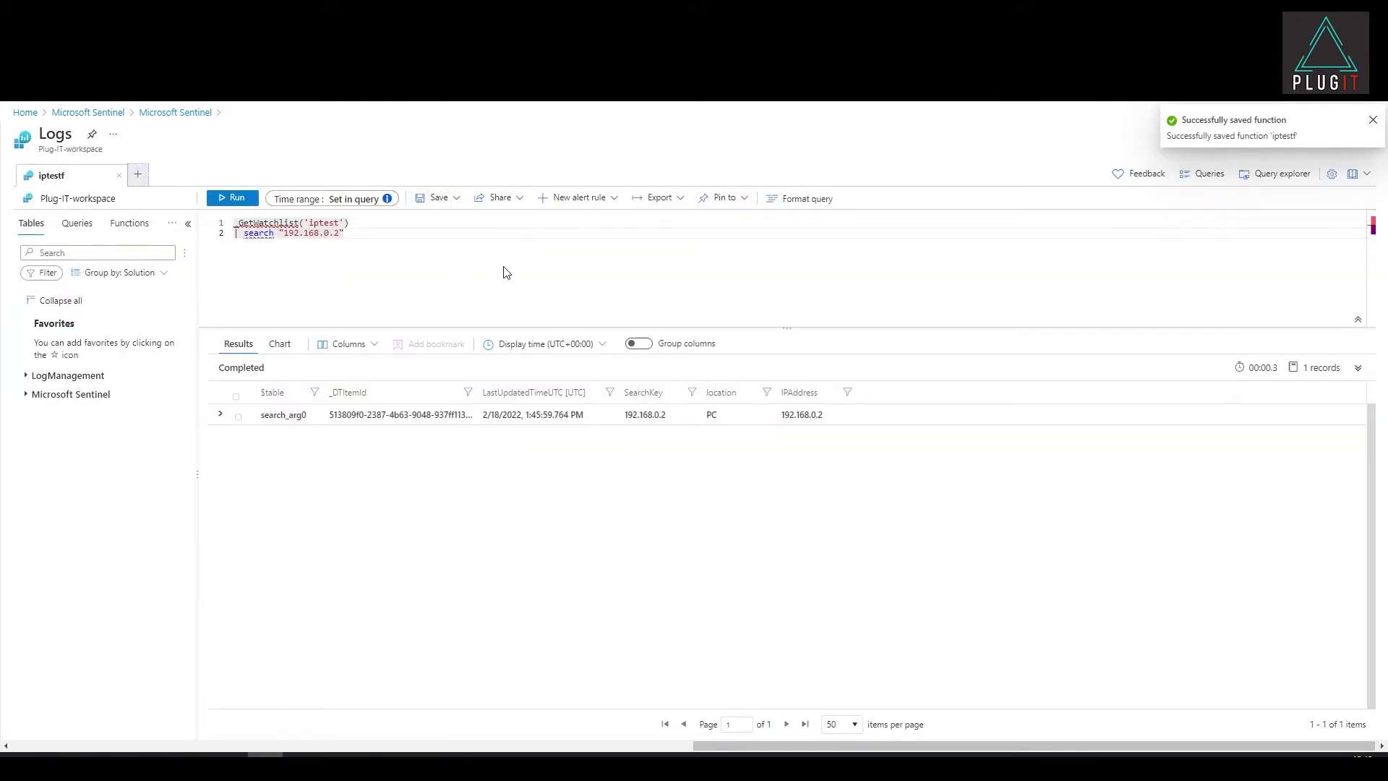
Open a new query tab and type the iptestf function name.
key(ctrl+alt+n)
text(ip)
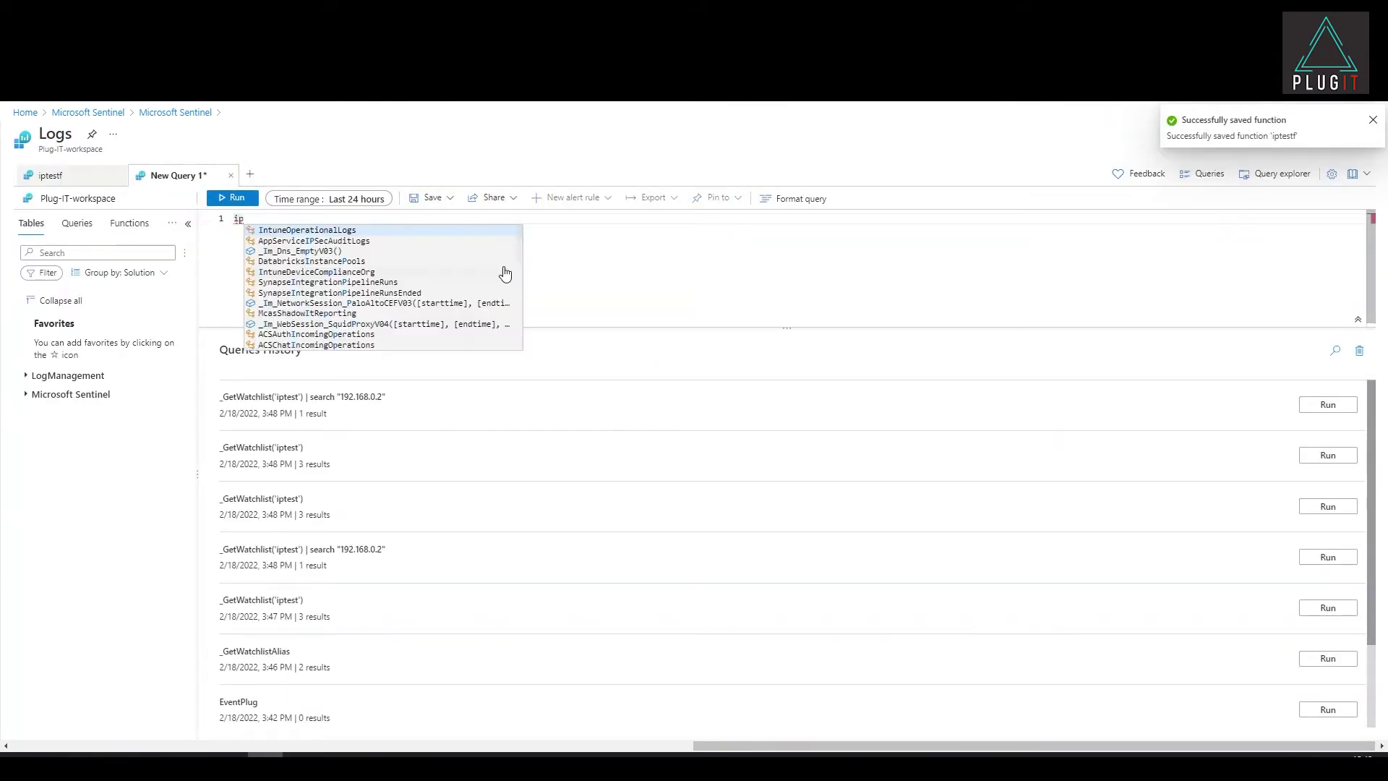
text(testf)
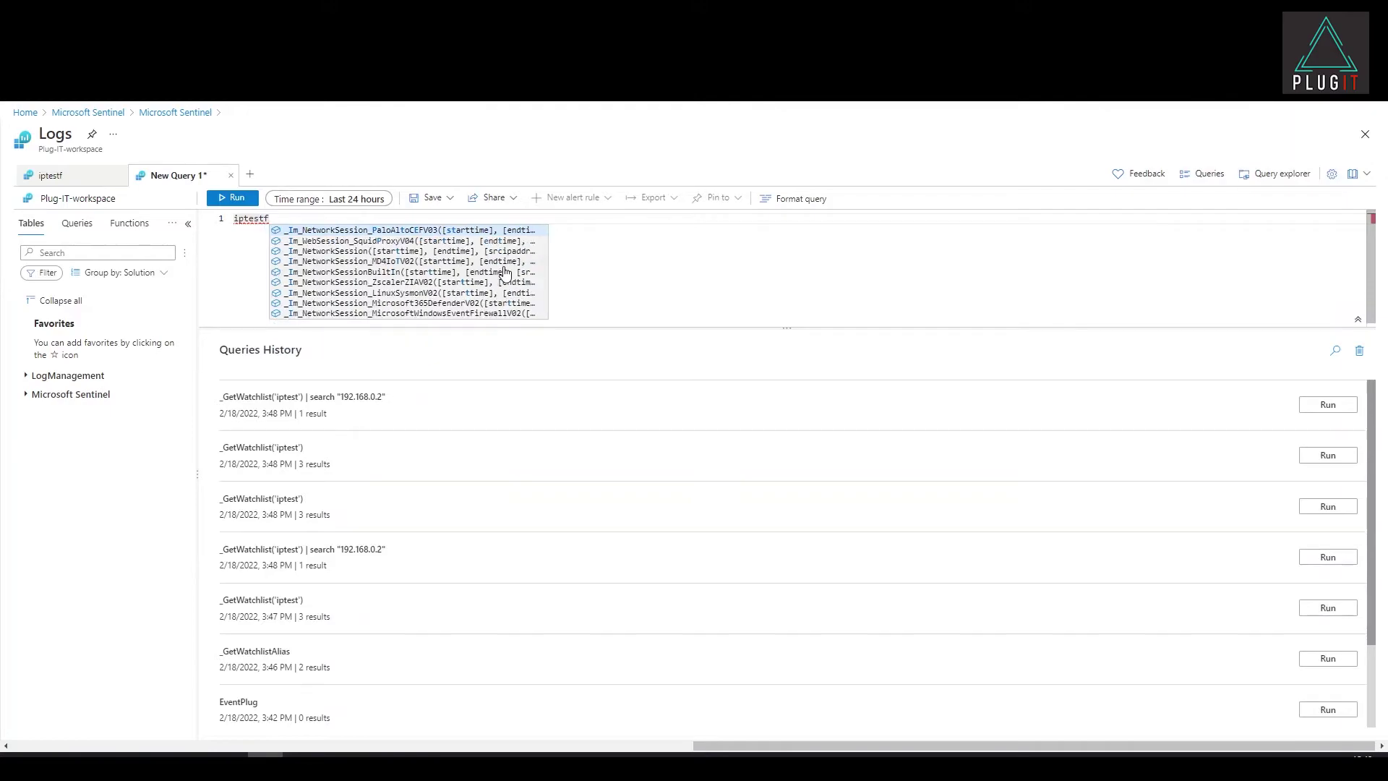
key(BackSpace)
key(BackSpace)
key(BackSpace)
key(BackSpace)
key(BackSpace)
key(BackSpace)
key(BackSpace)
text(ip)
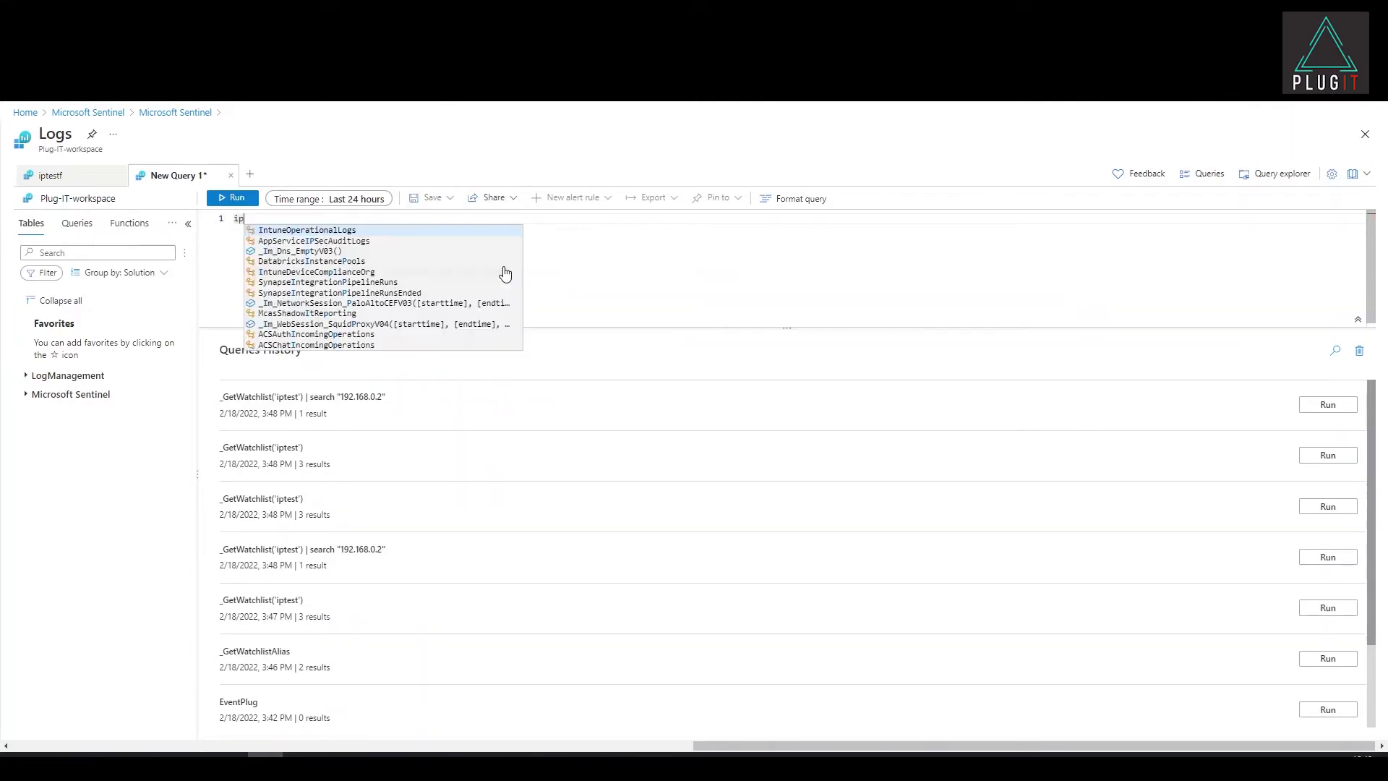
text(test)
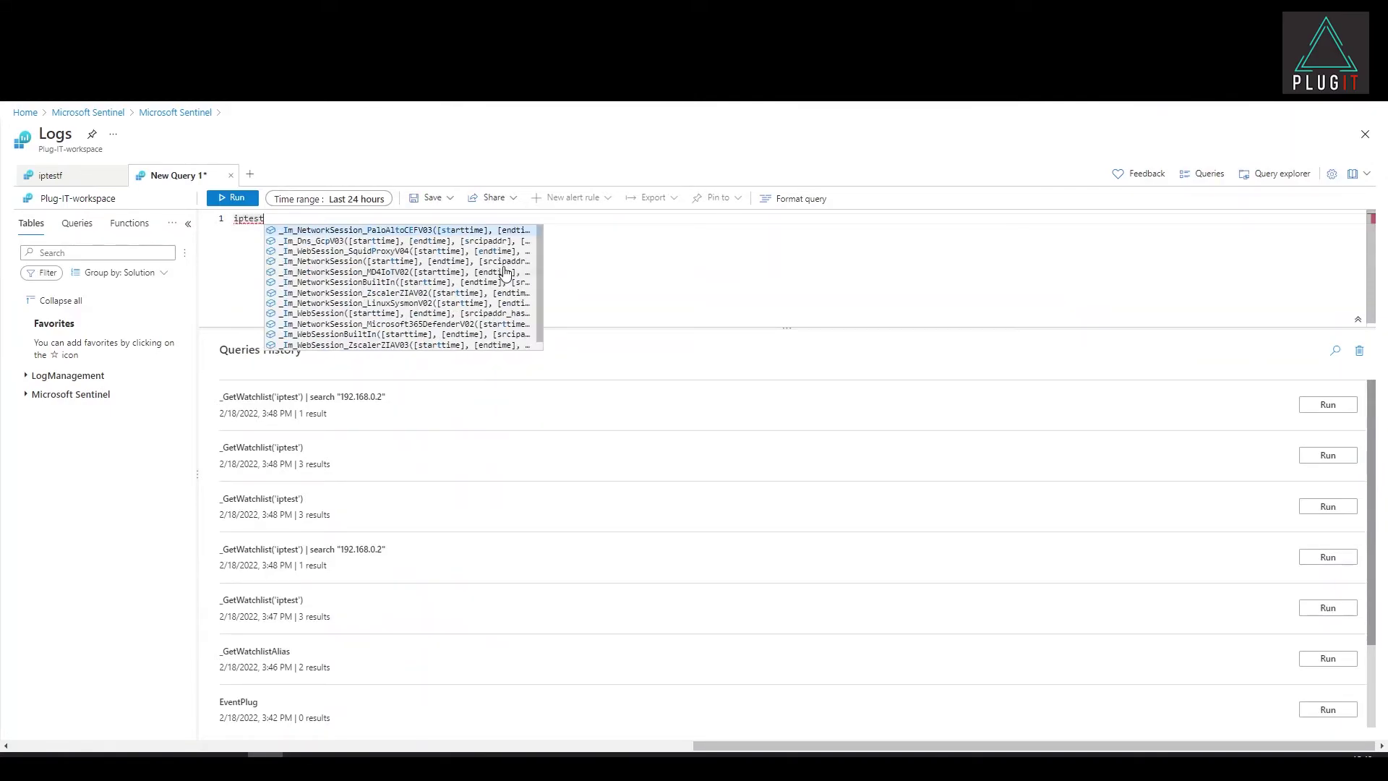
Insert iptestf from Workspace functions and run it.
key(BackSpace)
key(BackSpace)
key(BackSpace)
key(BackSpace)
key(BackSpace)
key(BackSpace)
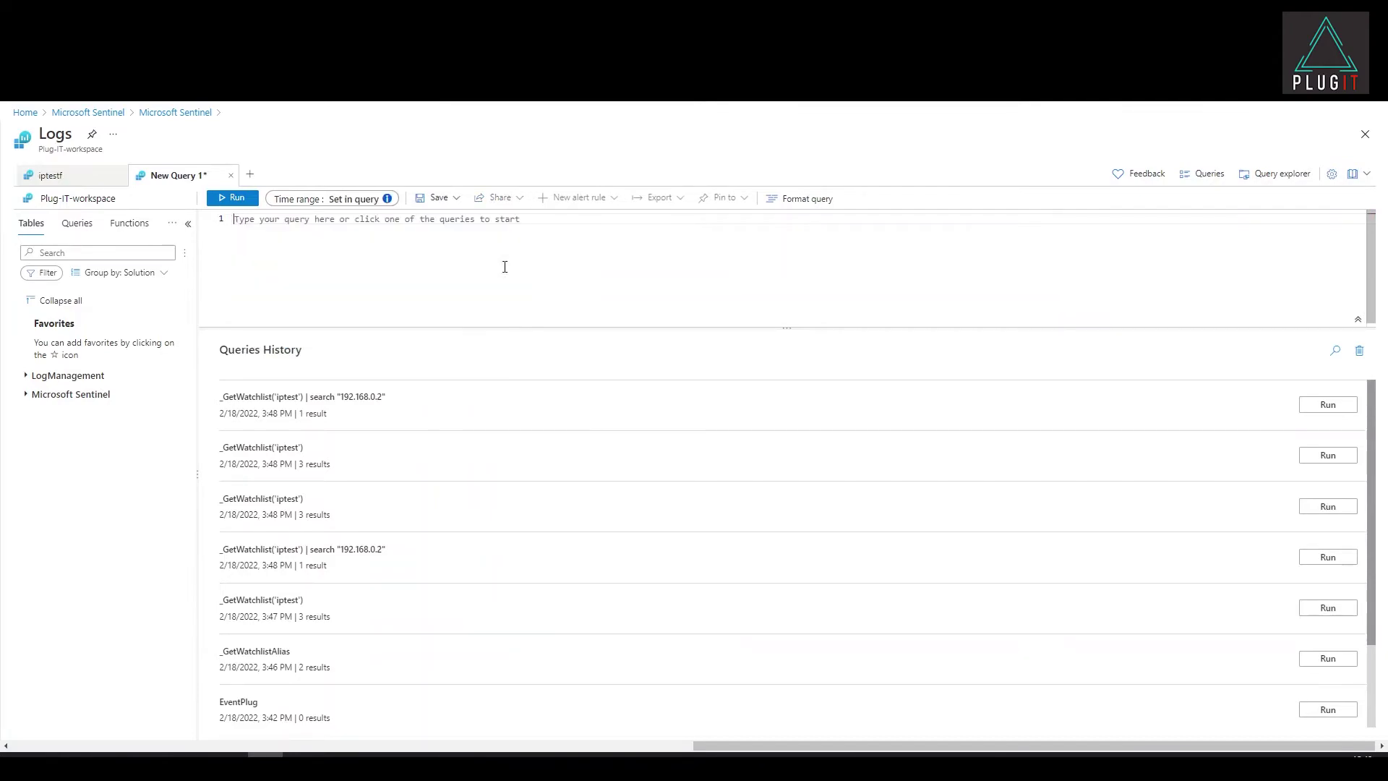
click(76, 398)
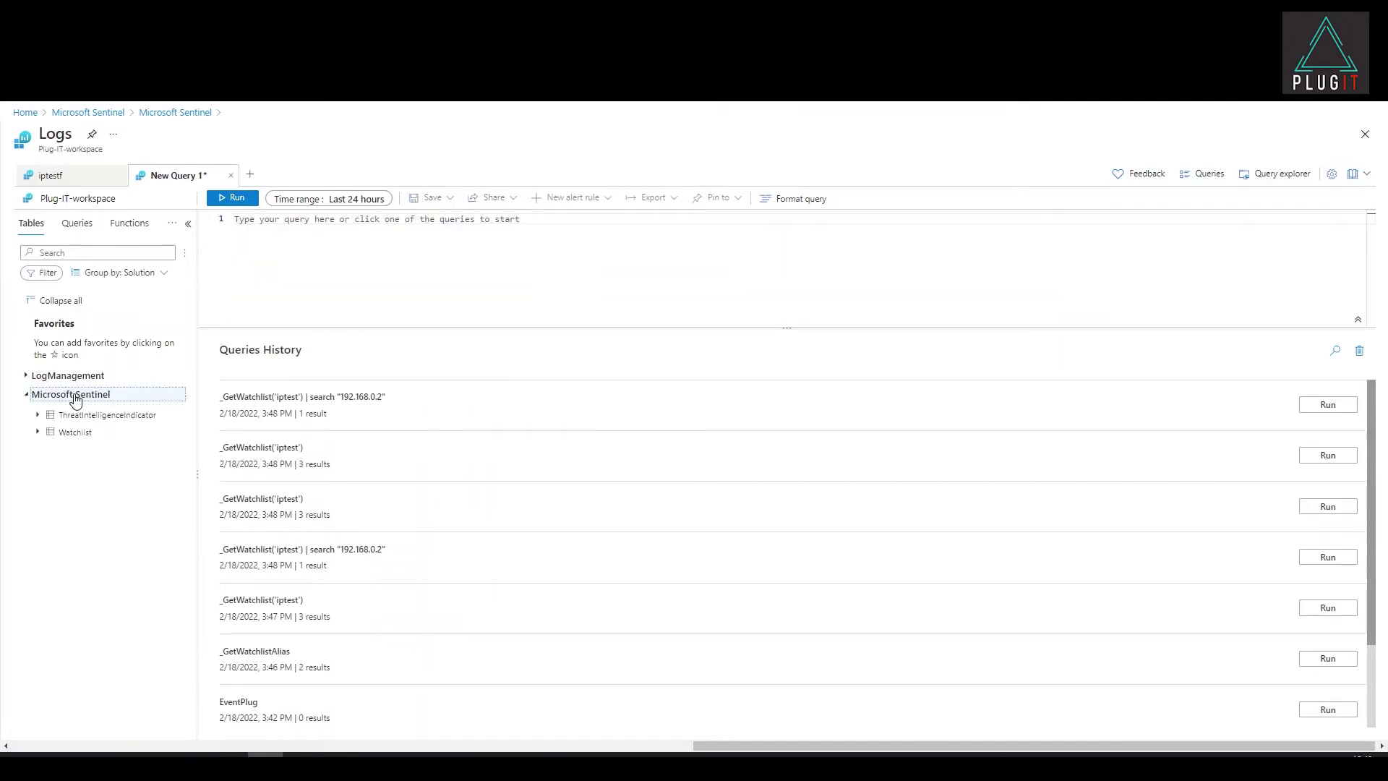
click(123, 224)
click(29, 415)
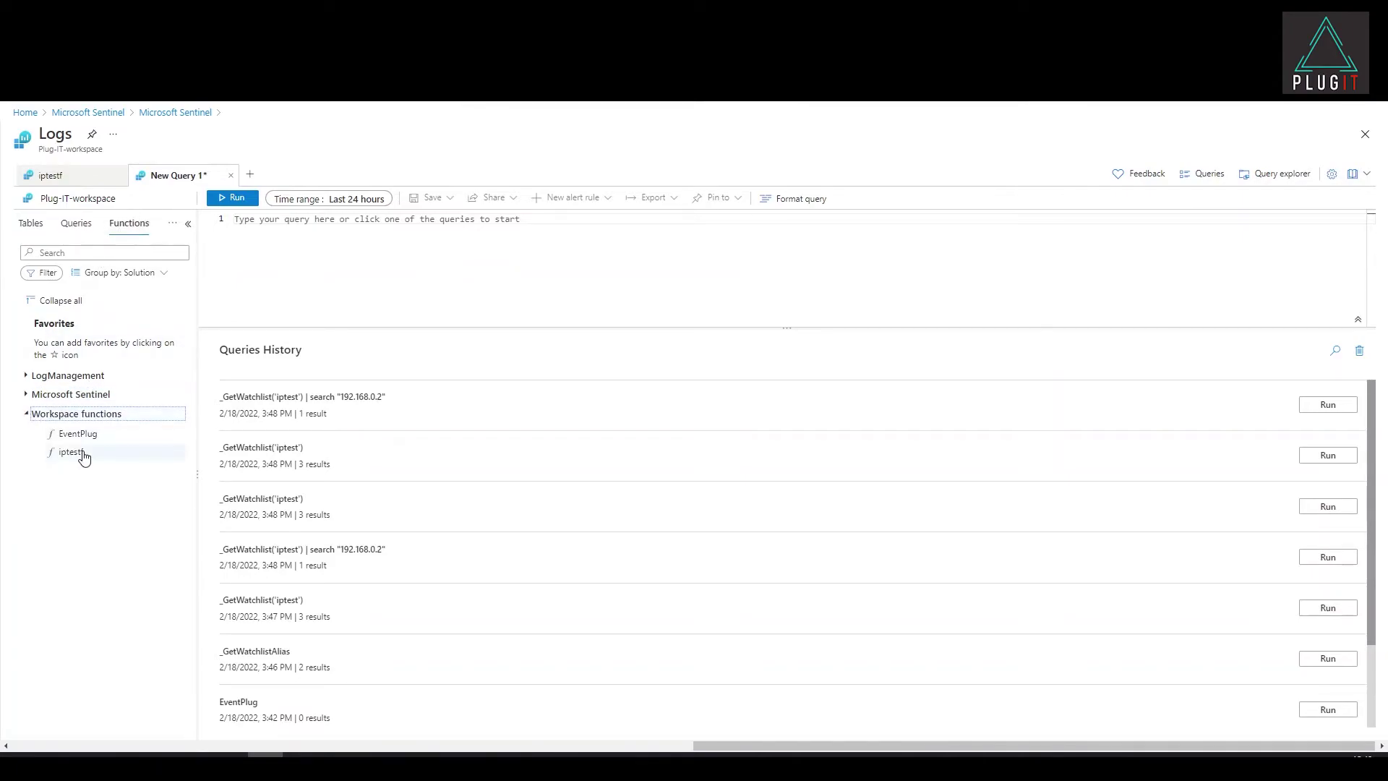
double_click(85, 455)
click(225, 192)
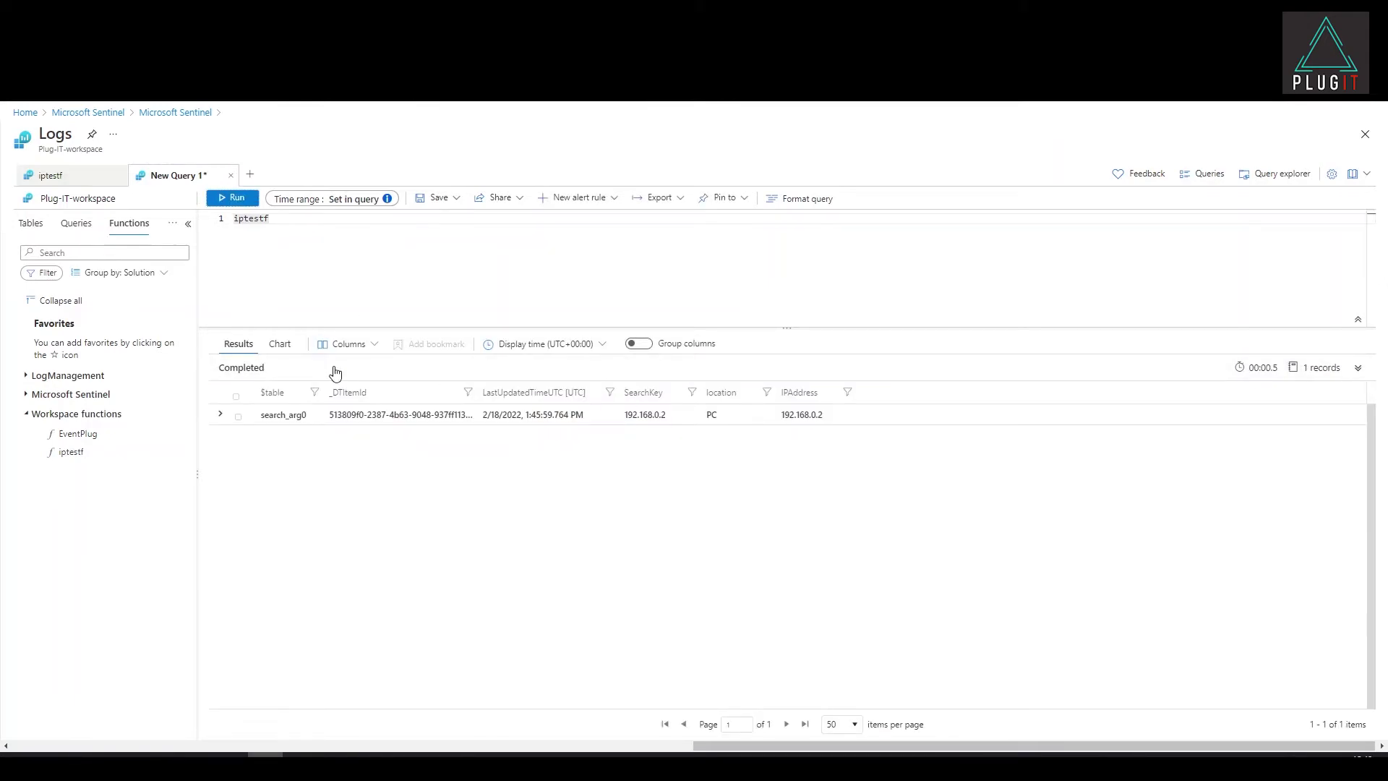
In another new query, type iptestf and run it.
click(250, 174)
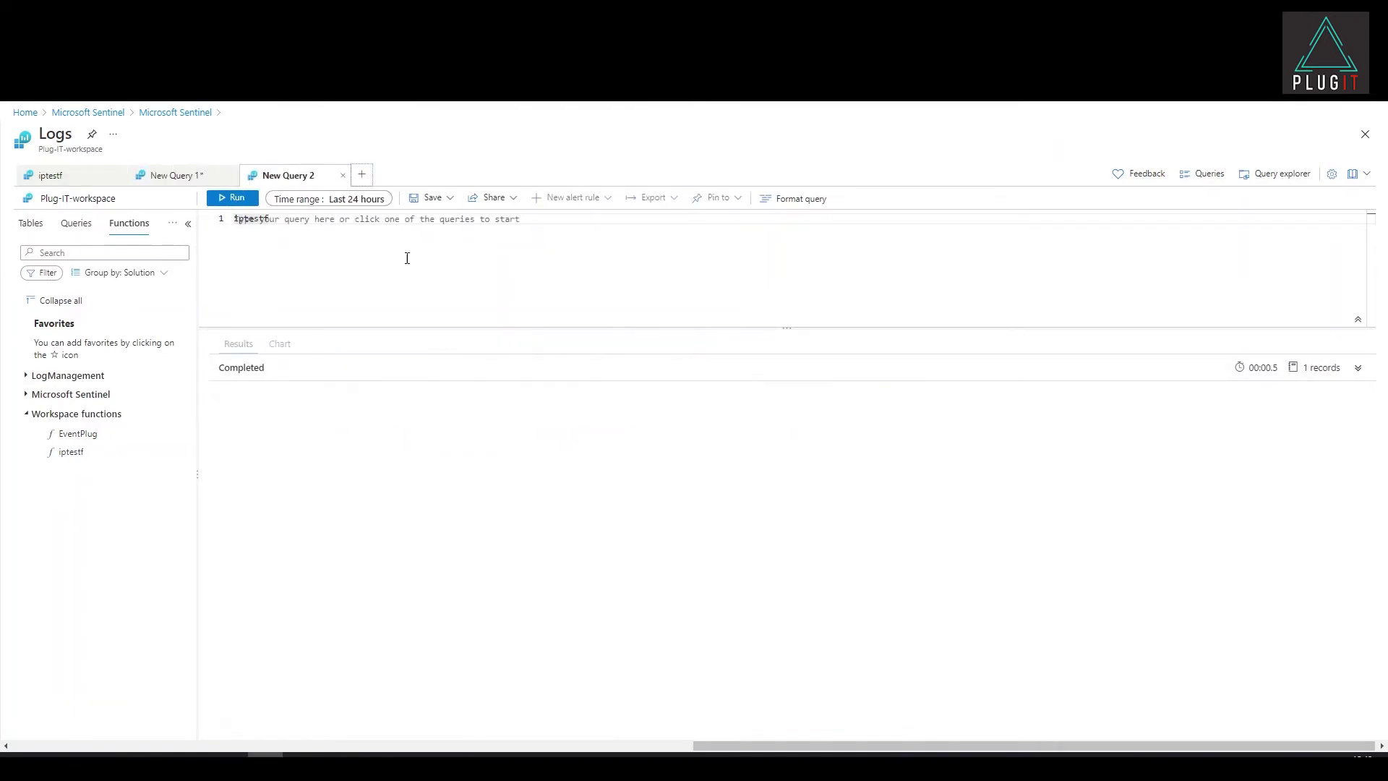
text(iptestf)
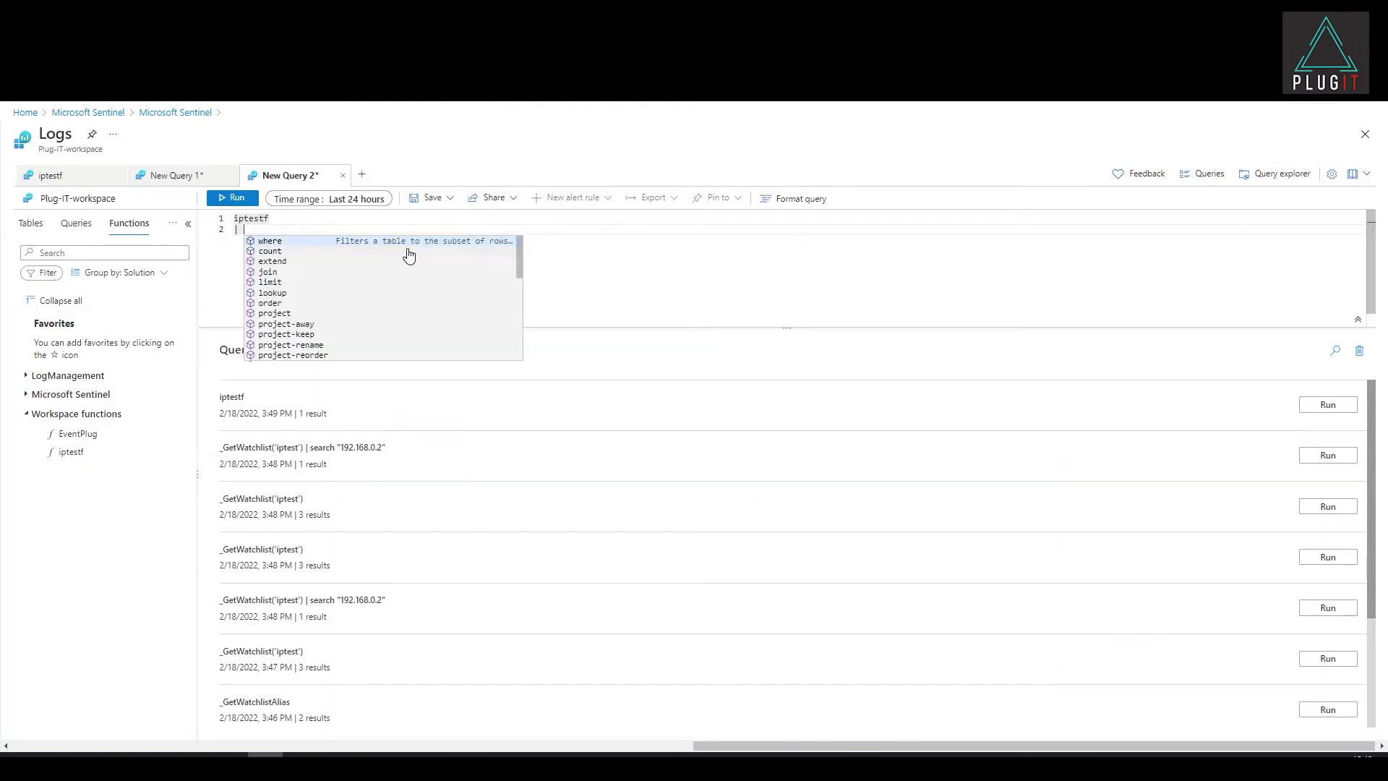
key(Return)
key(shift+Return)
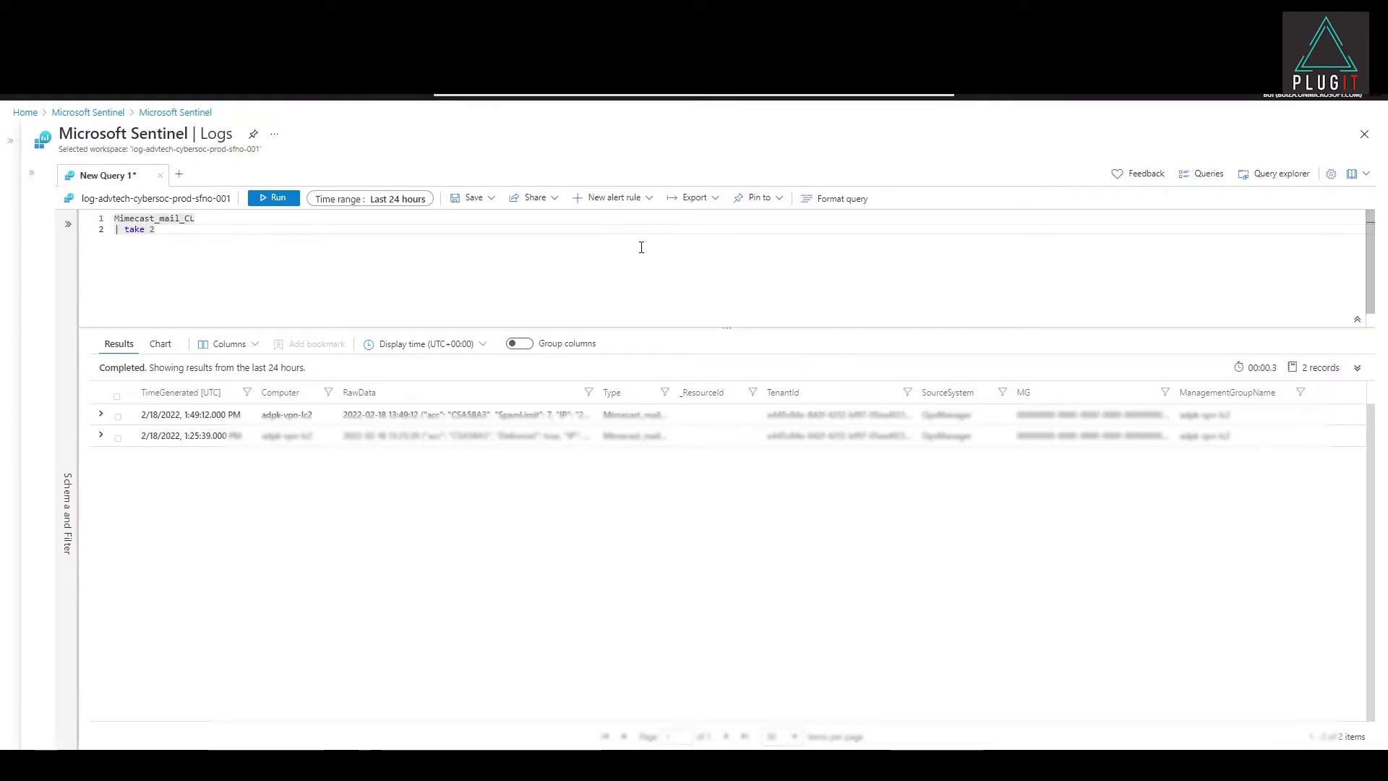
click(100, 414)
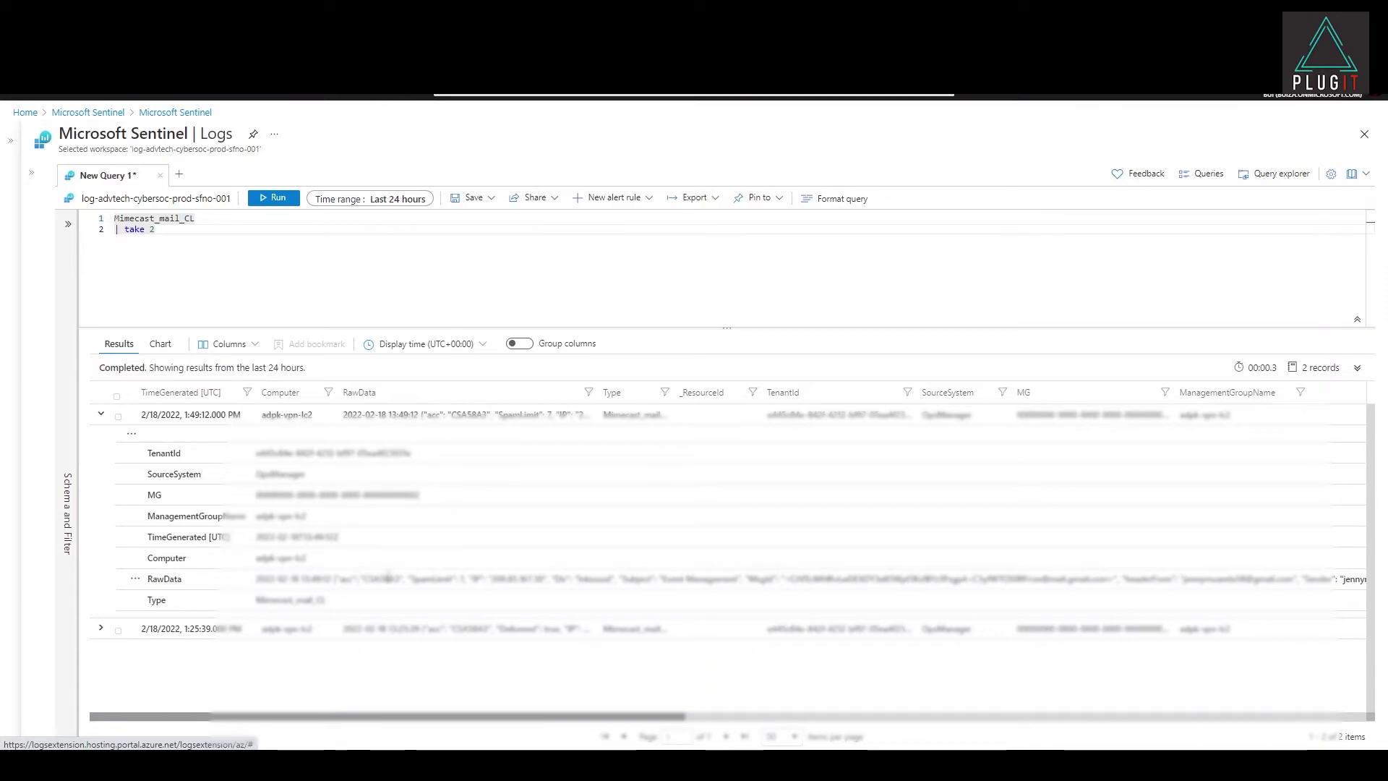
drag(389, 579, 1068, 578)
click(538, 591)
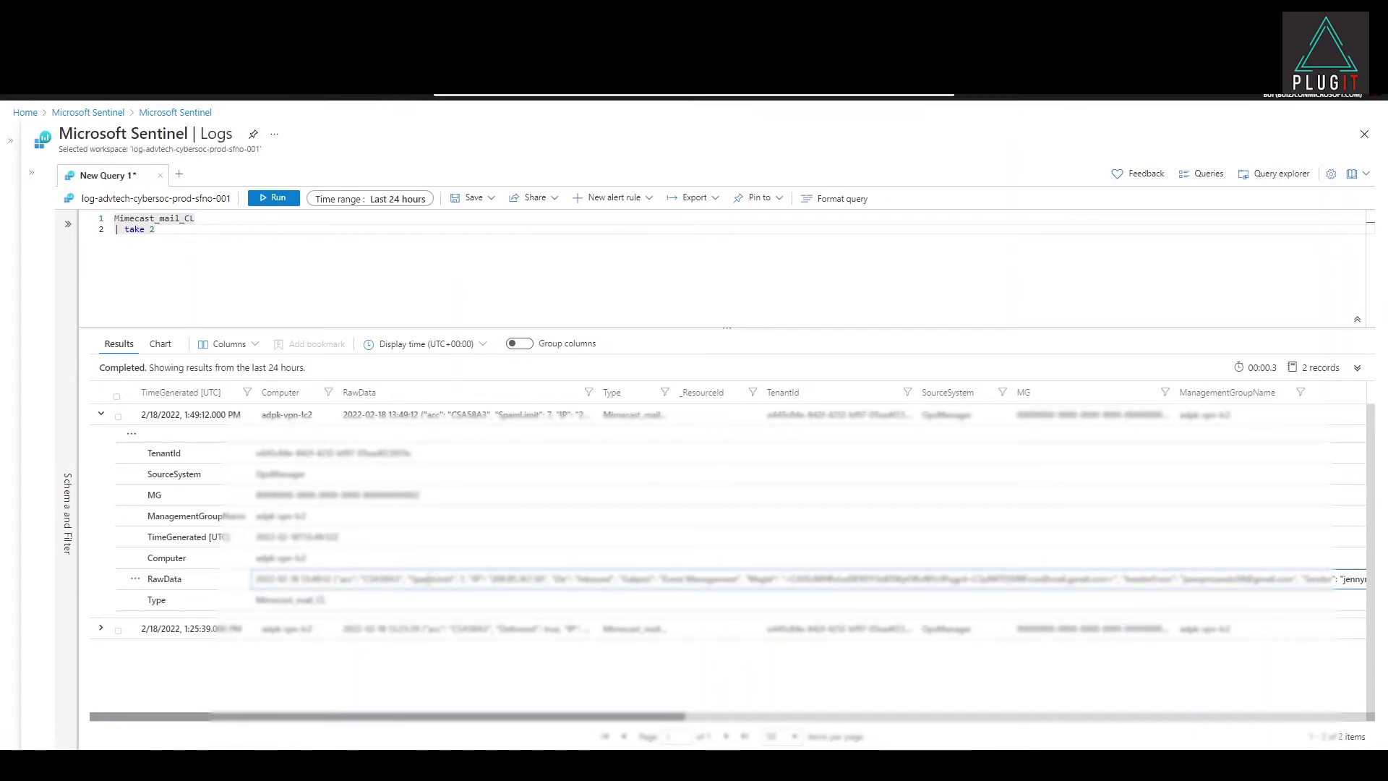
drag(372, 578, 529, 578)
click(568, 578)
double_click(589, 579)
double_click(759, 578)
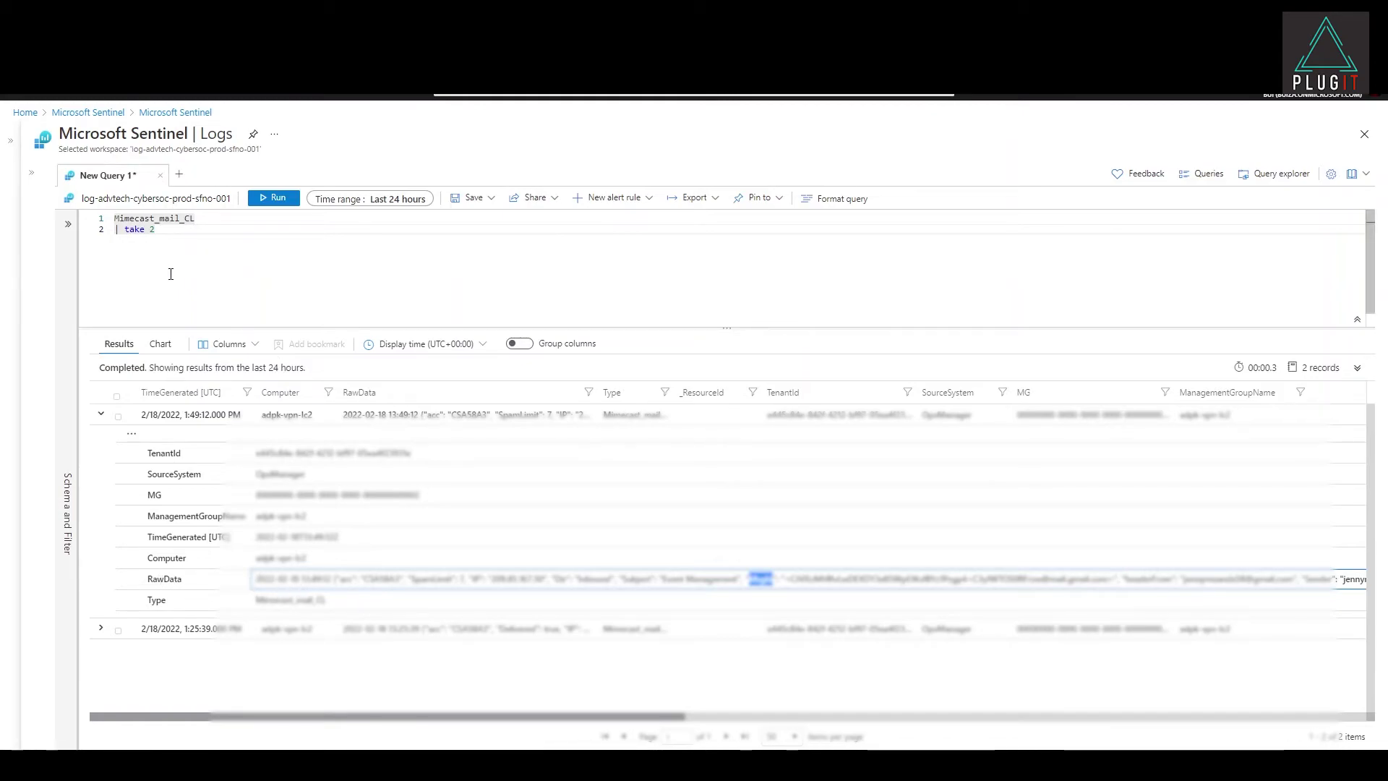
Add a MimecastMailEvent | take 3 query below and run it.
click(184, 242)
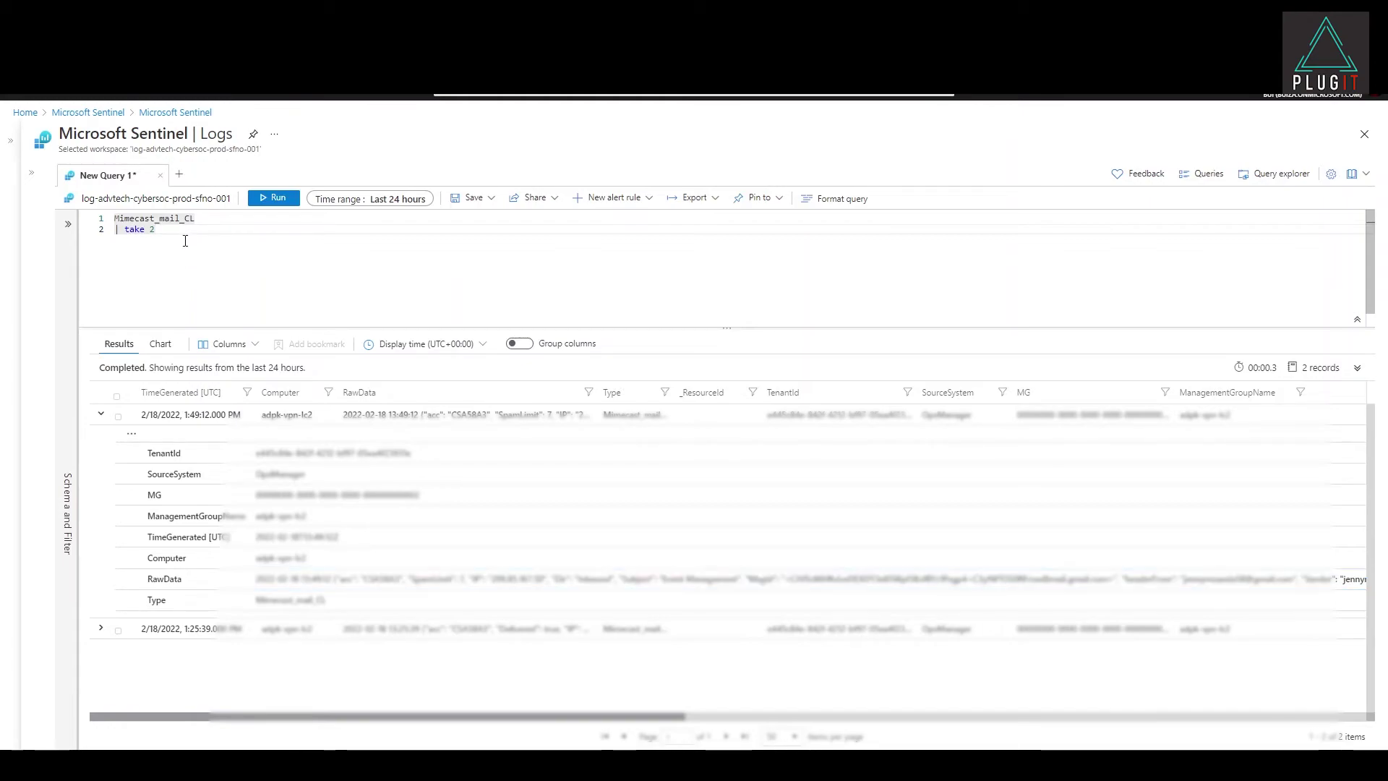
key(Return)
key(Return)
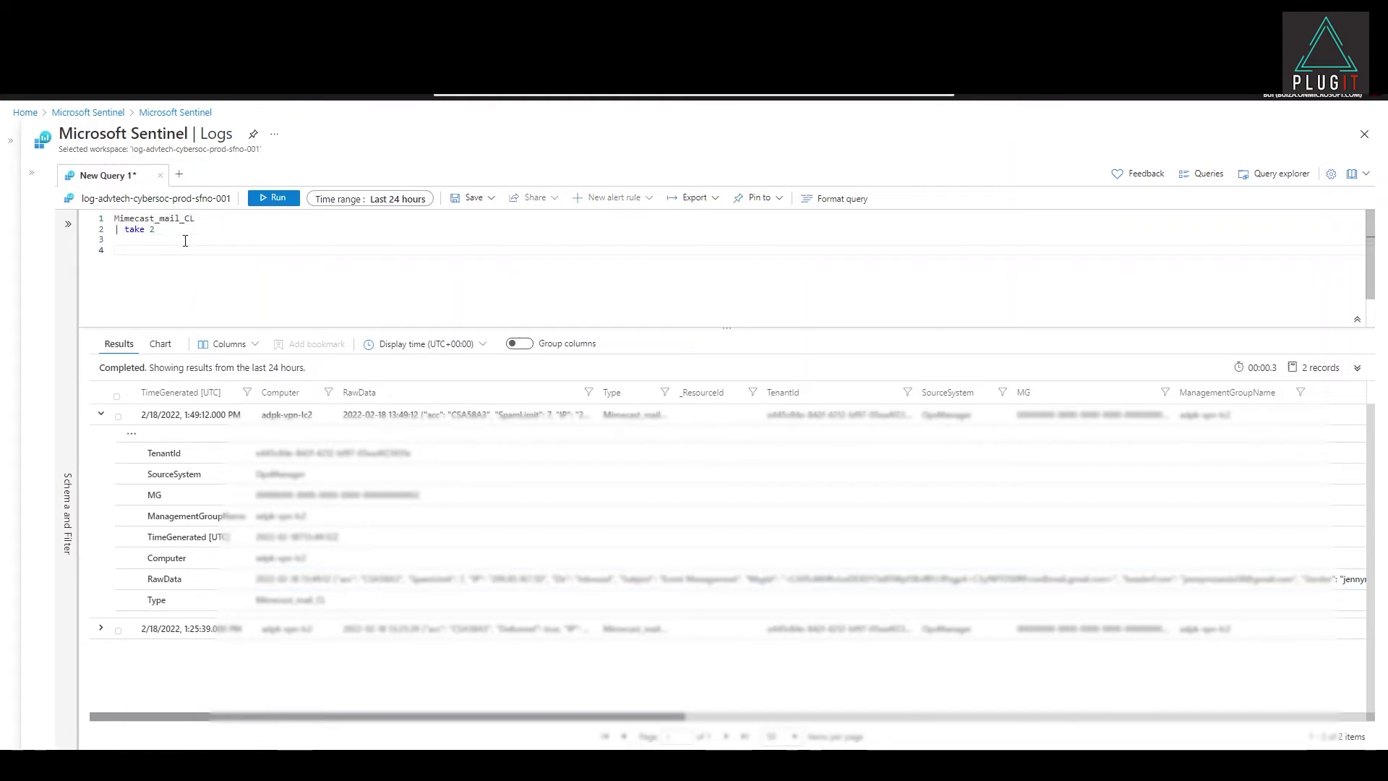
text(mimecas)
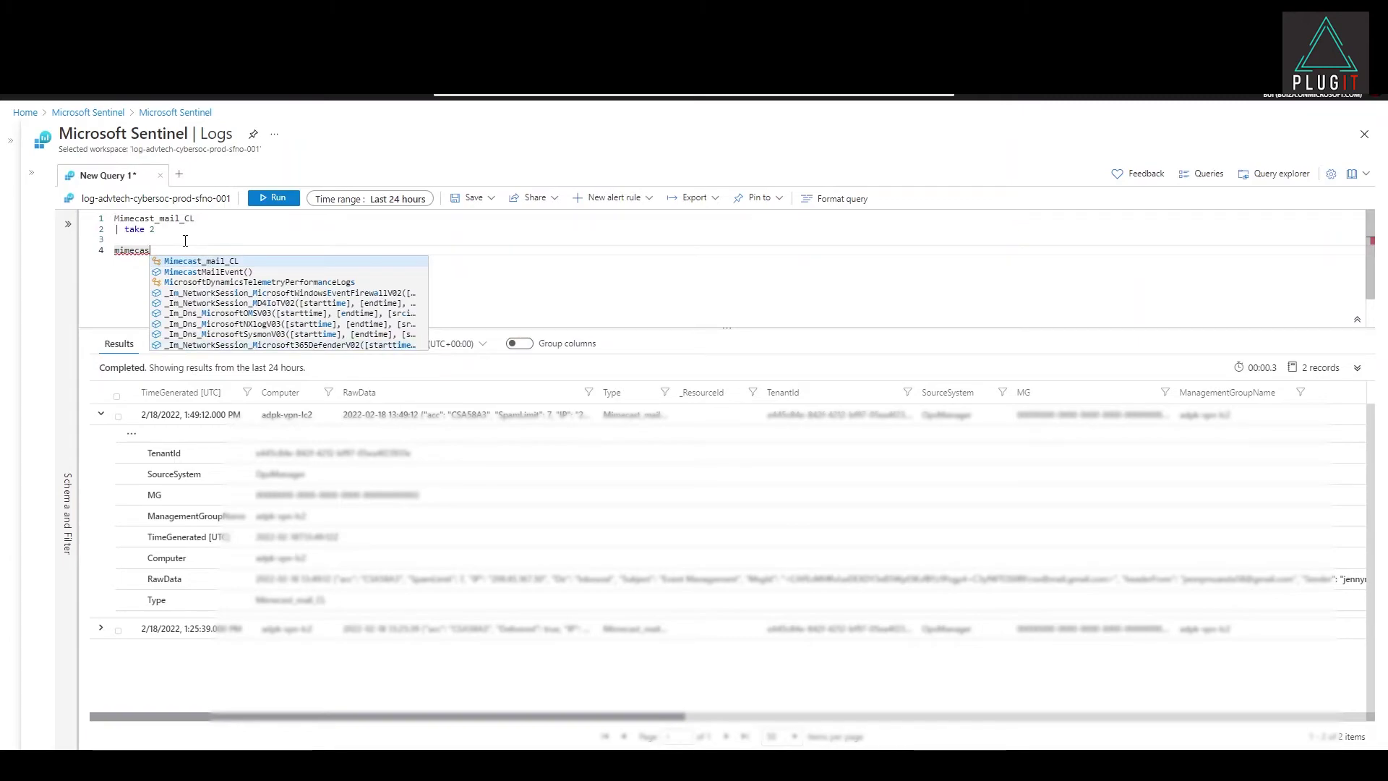
key(Down)
key(Return)
key(Return)
text(| ta)
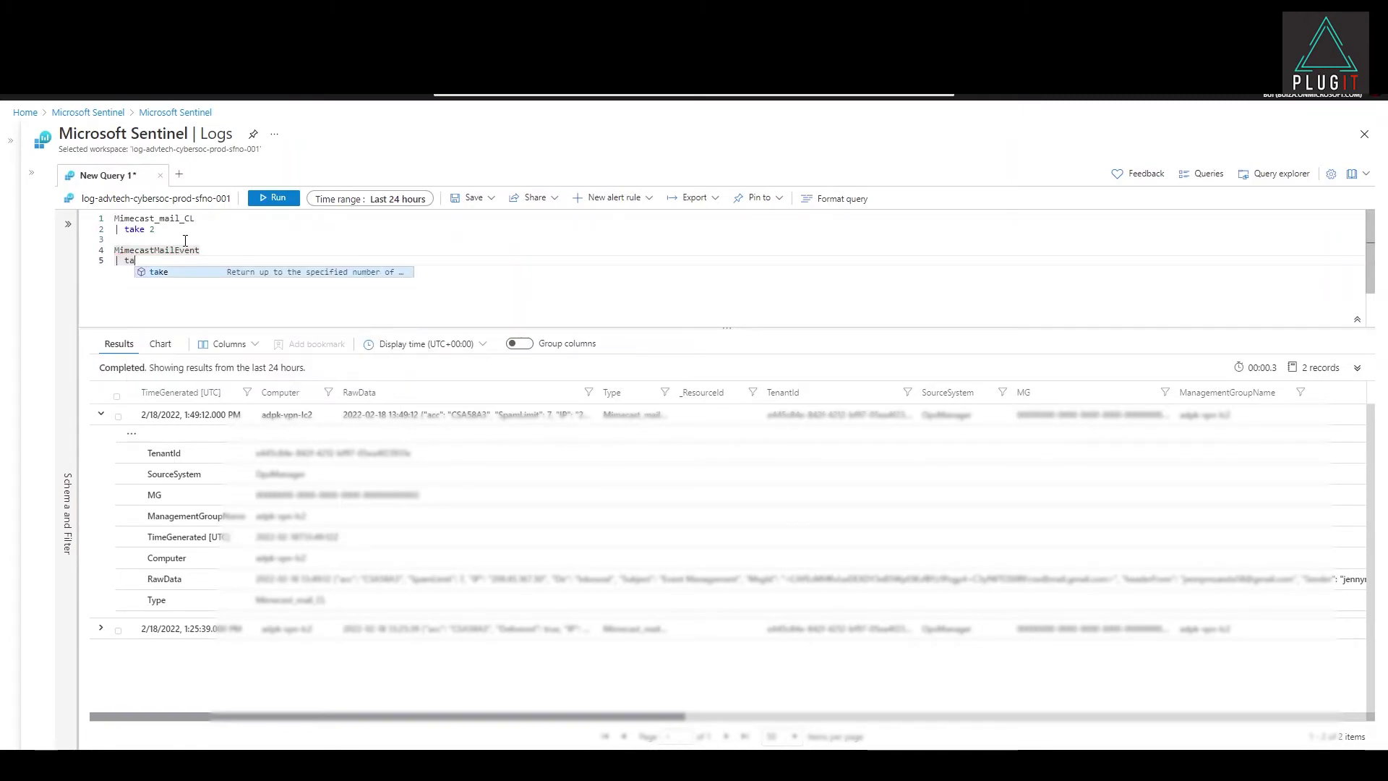
text(ke 3)
key(shift+Return)
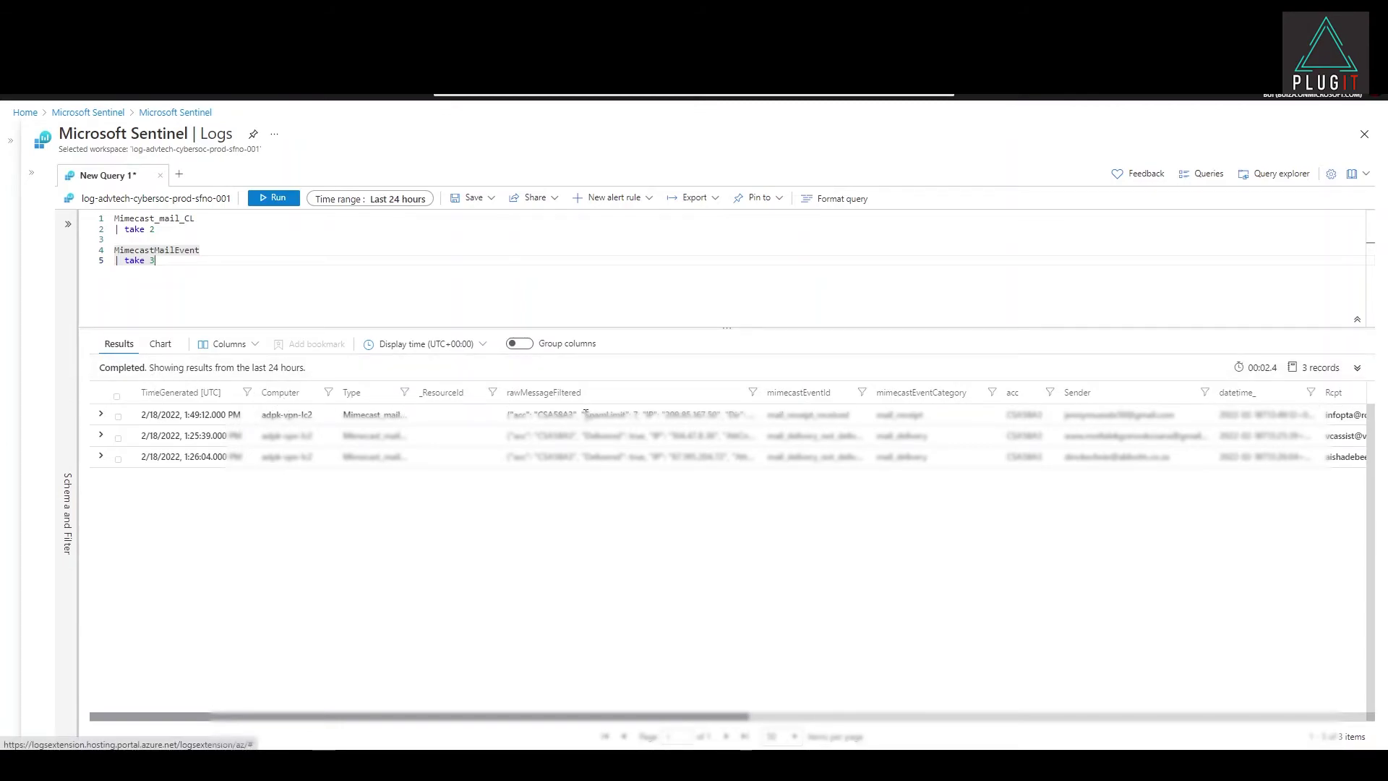
Browse the result Columns list showing parsed fields like mimecastEventId and Sender.
click(229, 343)
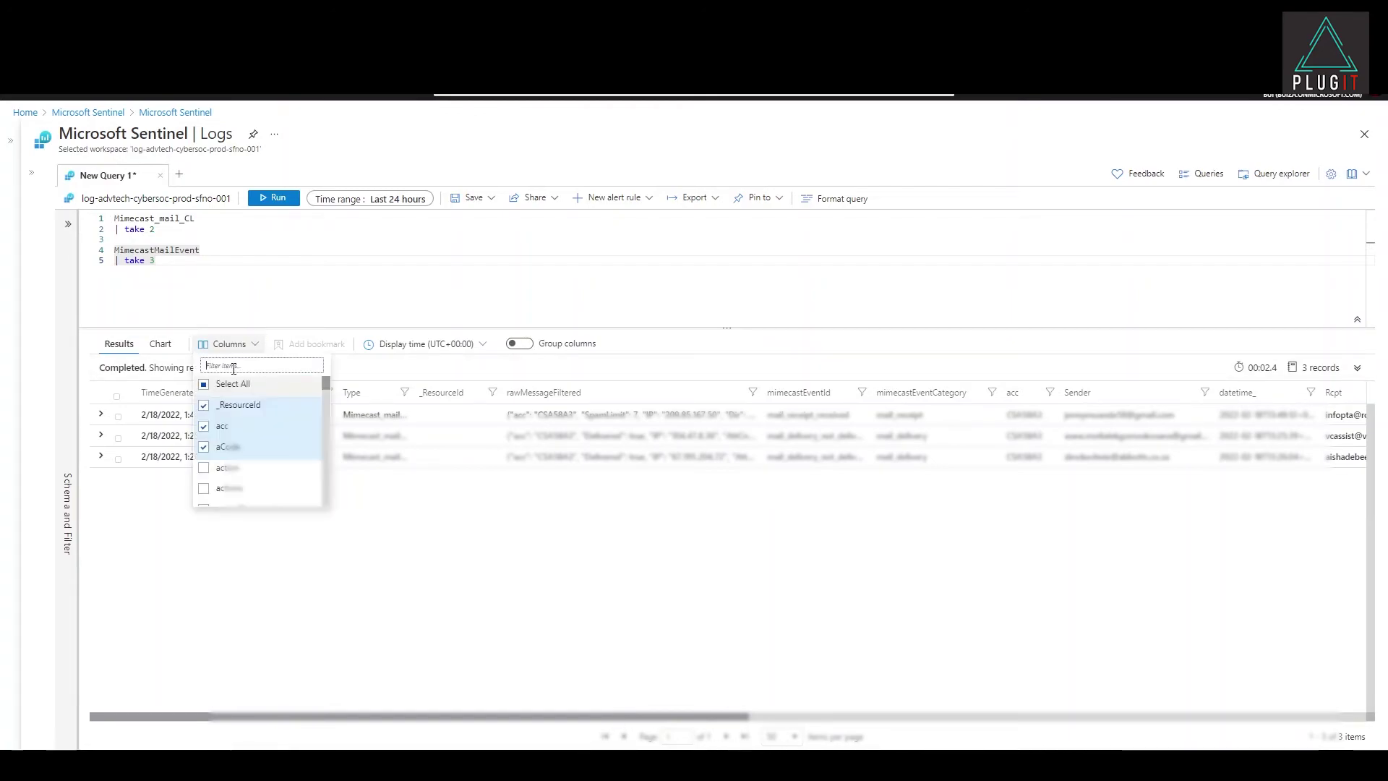
scroll(227, 428, down, 10)
click(382, 548)
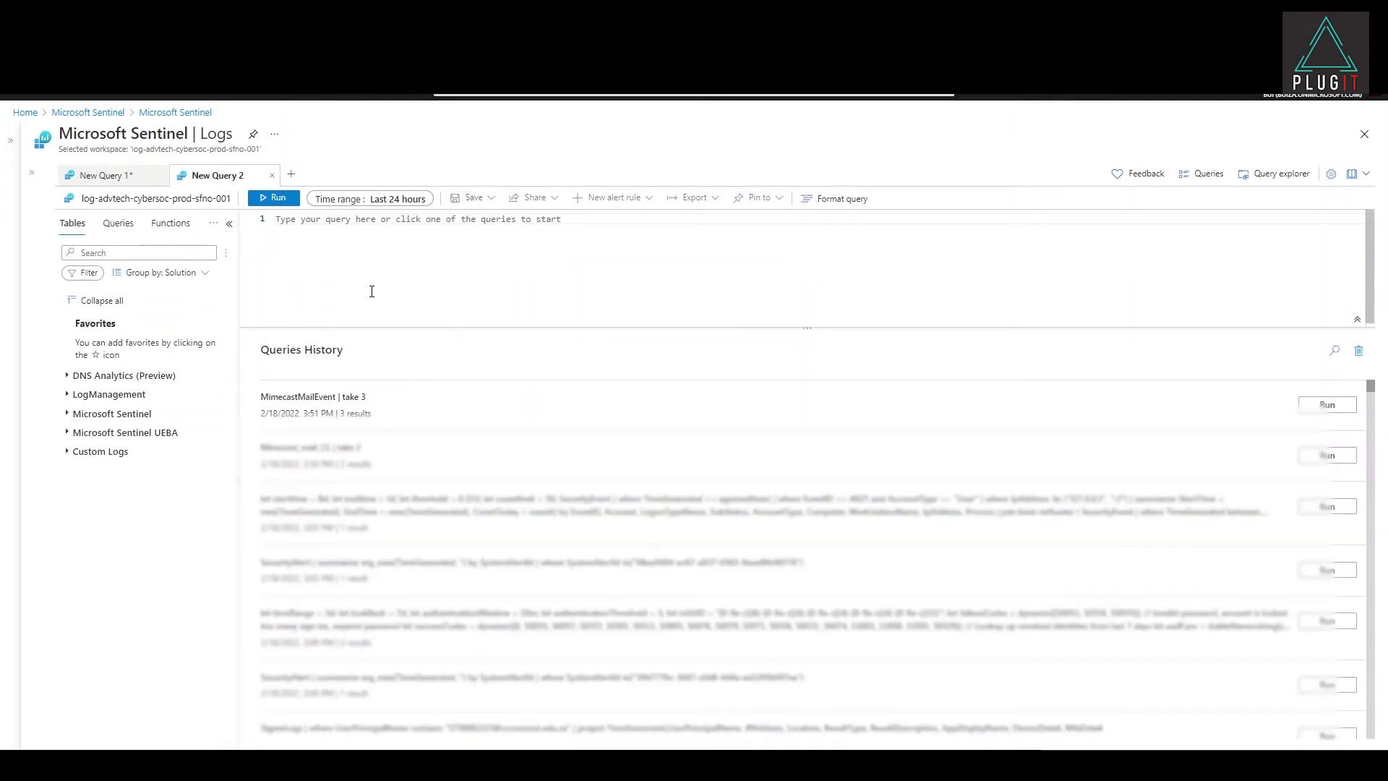
Load the MimecastMailEvent workspace function's code into its own query tab.
click(178, 223)
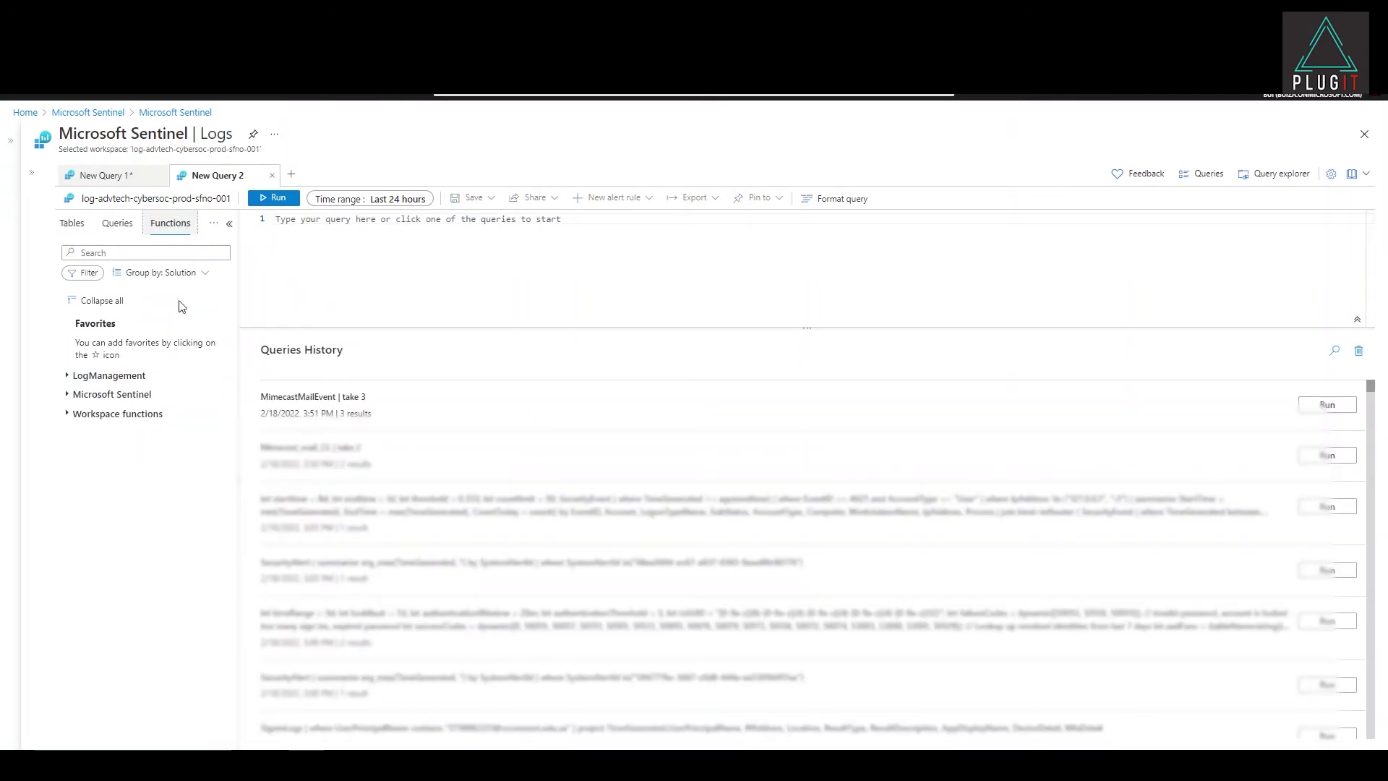
click(68, 413)
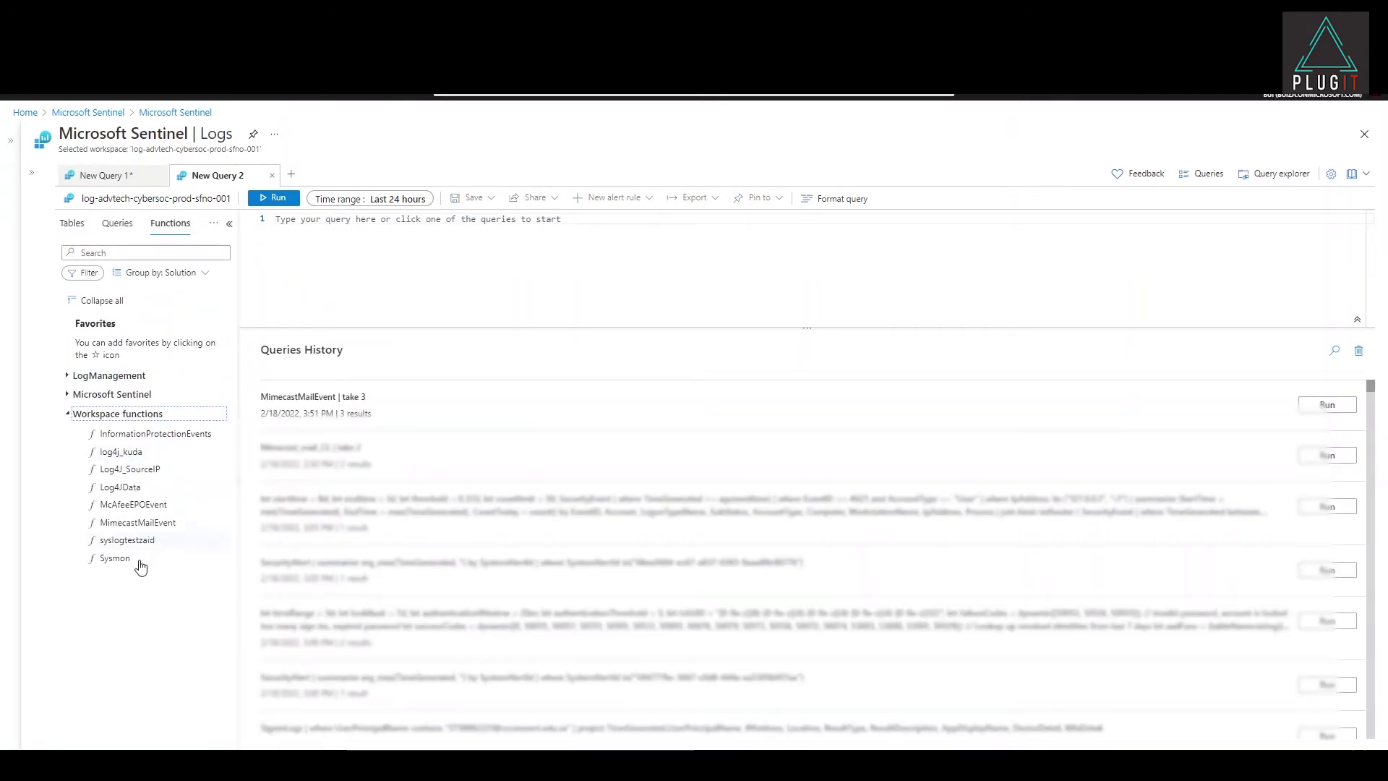
right_click(123, 521)
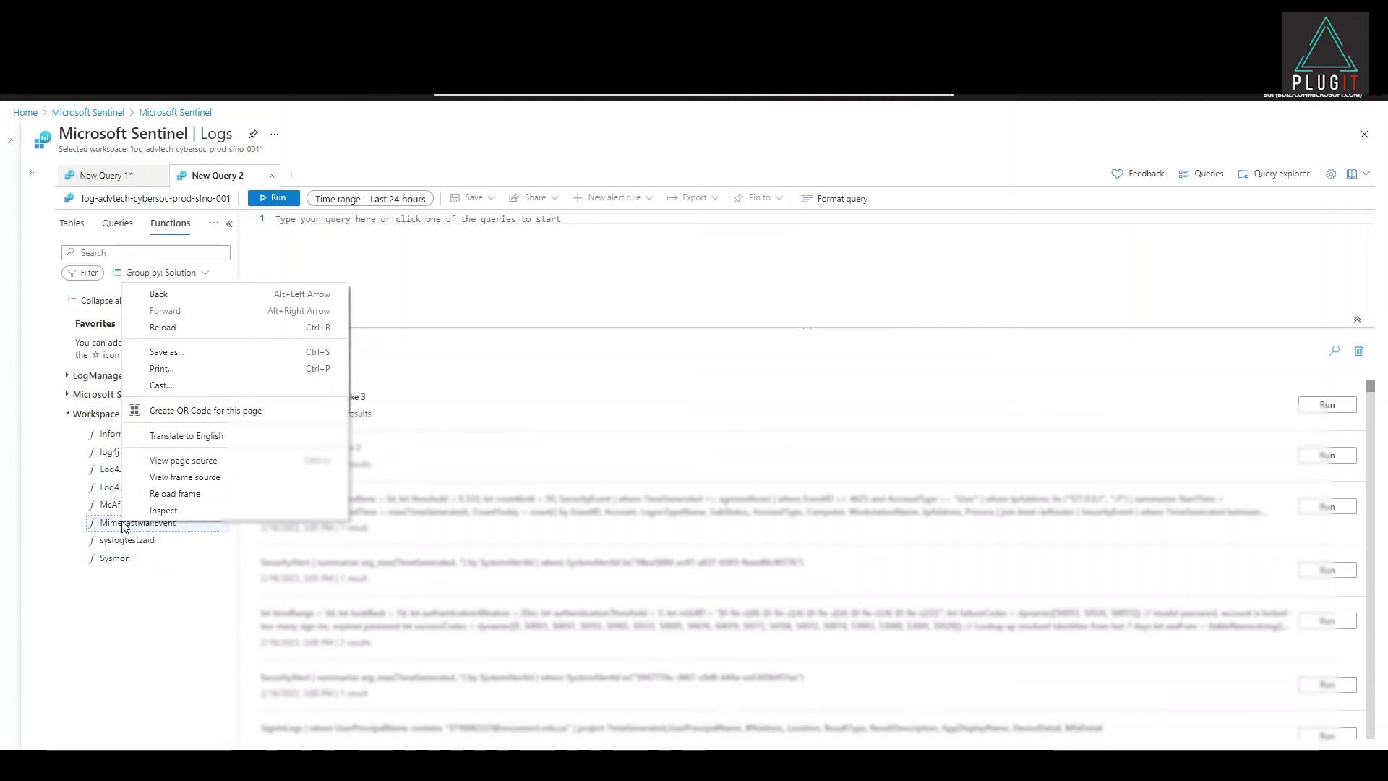
click(167, 524)
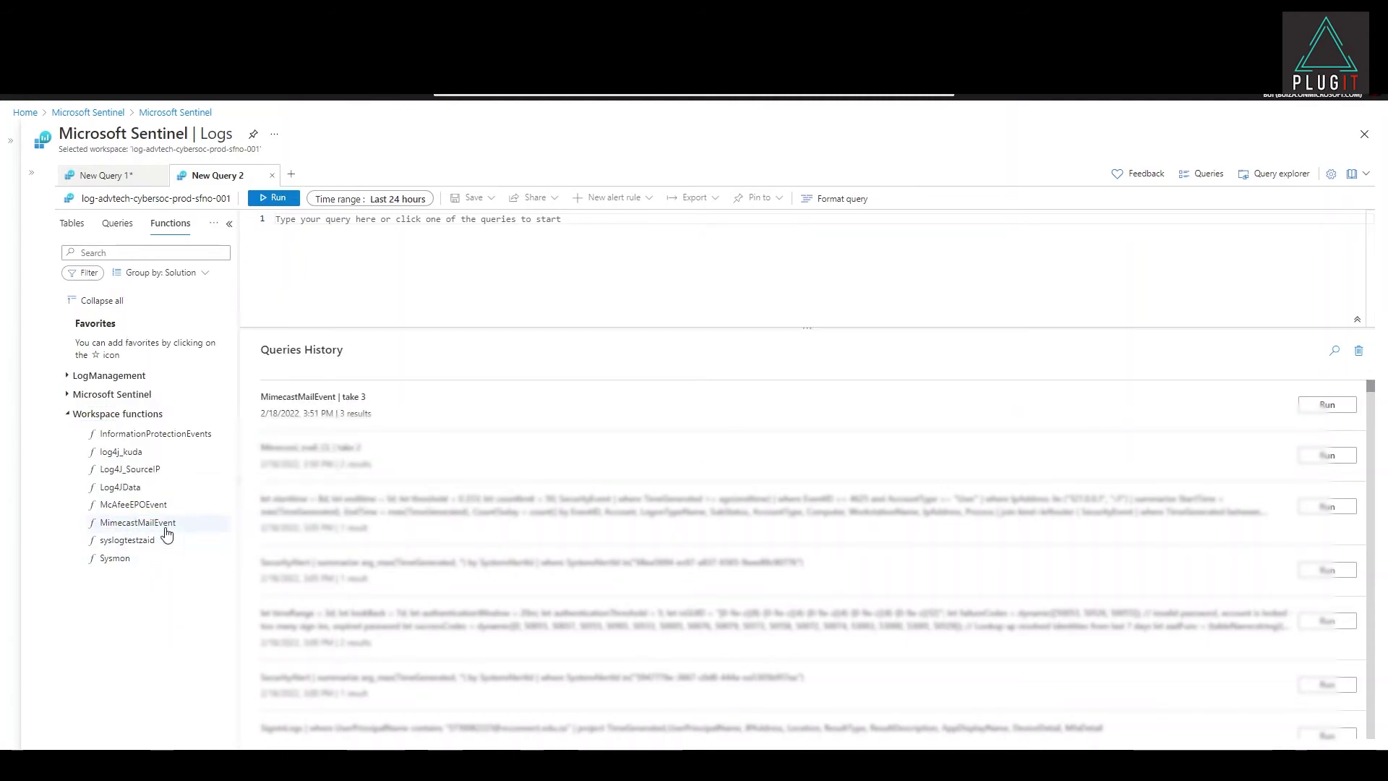
mouse_move(166, 533)
click(341, 536)
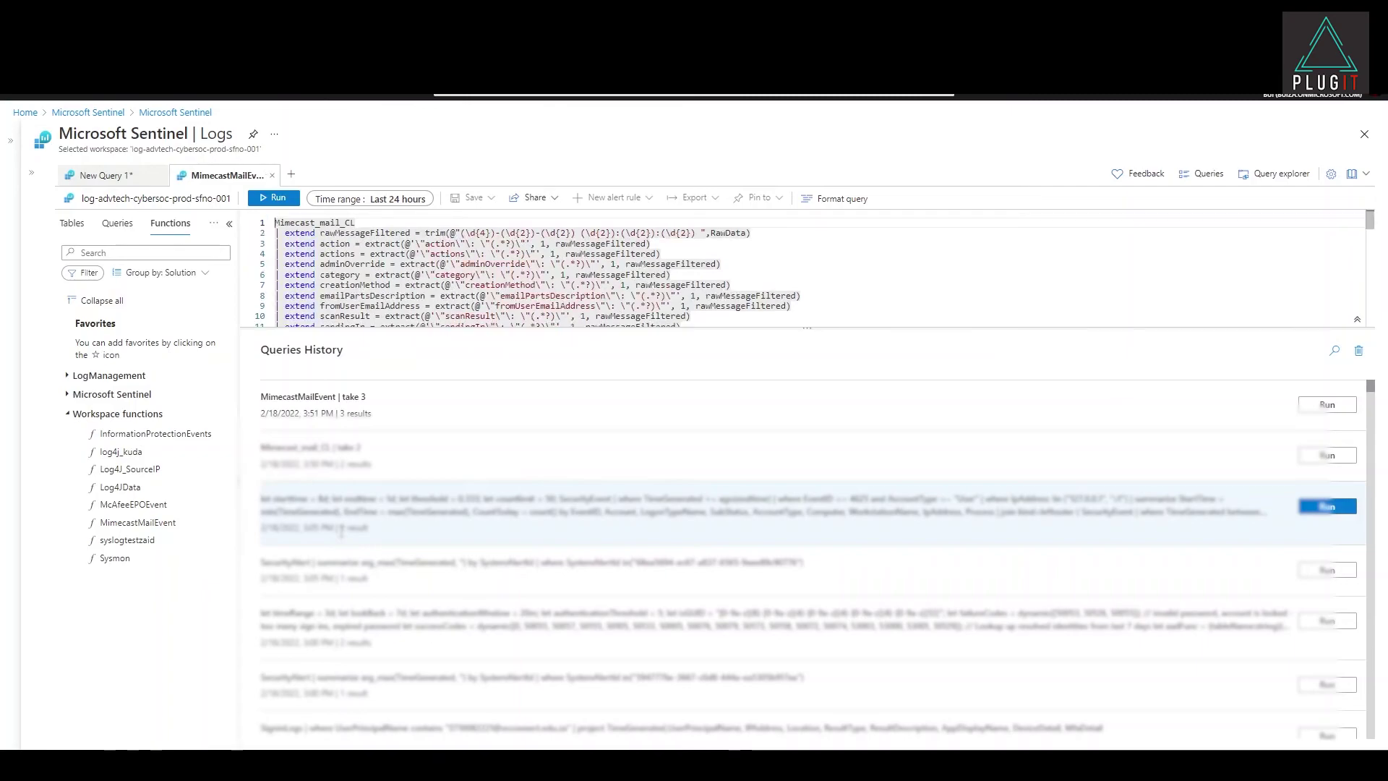
Enlarge the editor, highlight the trim expression on line 2, then return to New Query 1.
drag(811, 328, 791, 693)
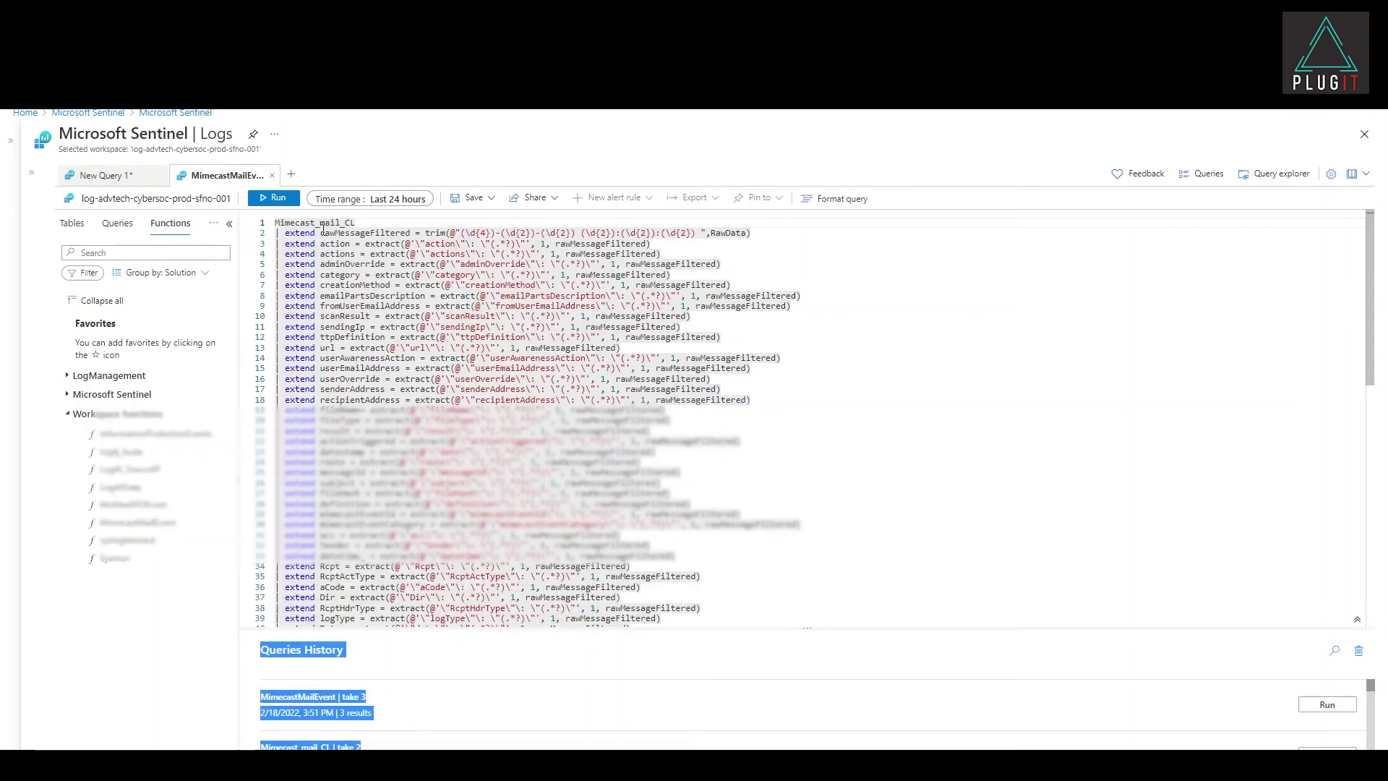
drag(423, 234, 706, 235)
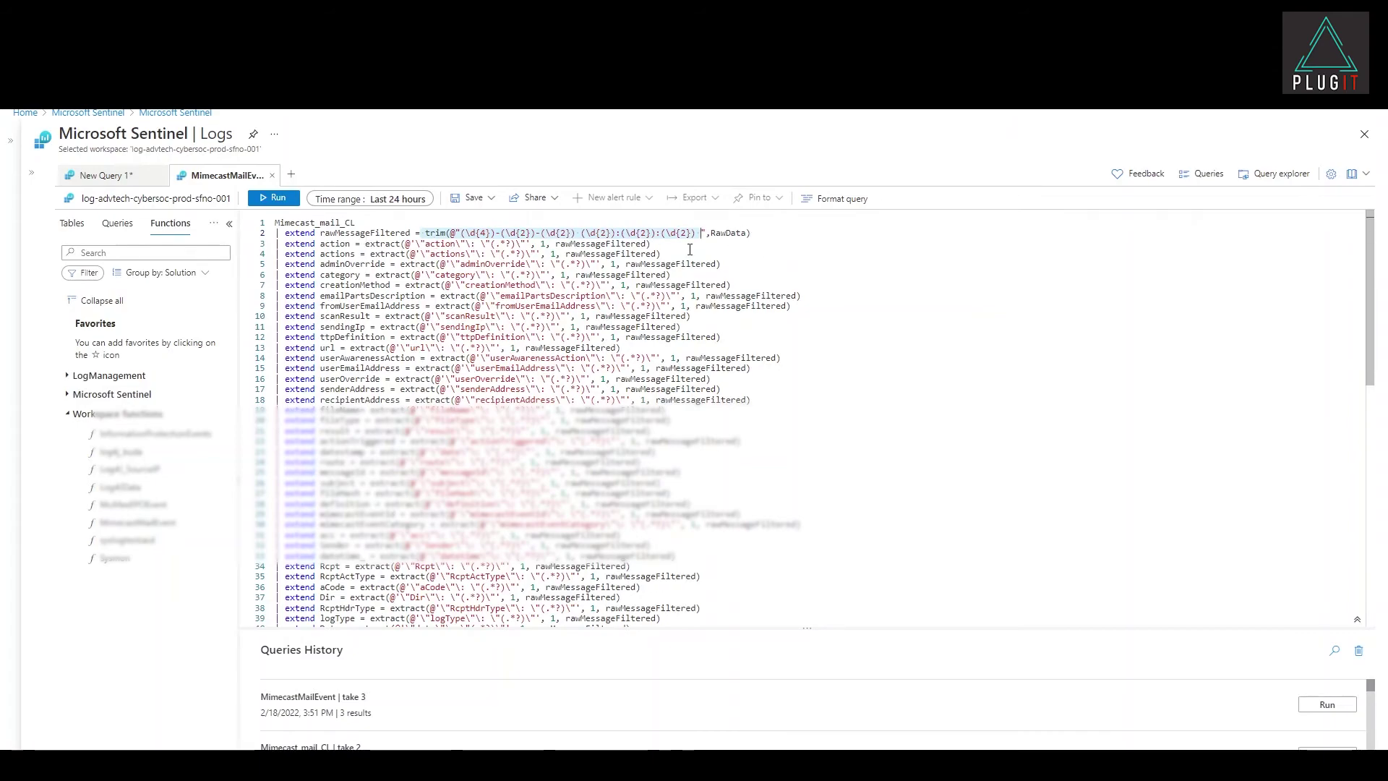
click(116, 176)
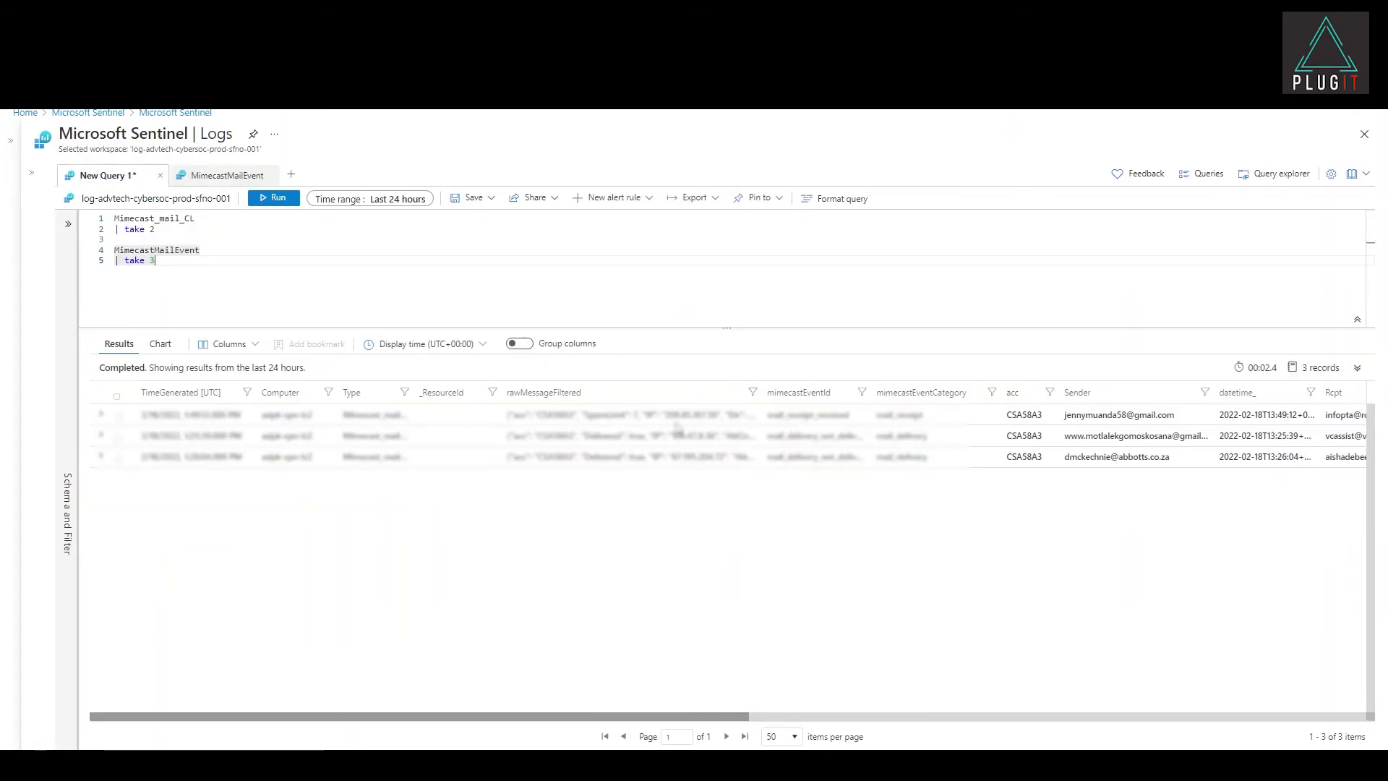
drag(114, 217, 155, 229)
click(273, 198)
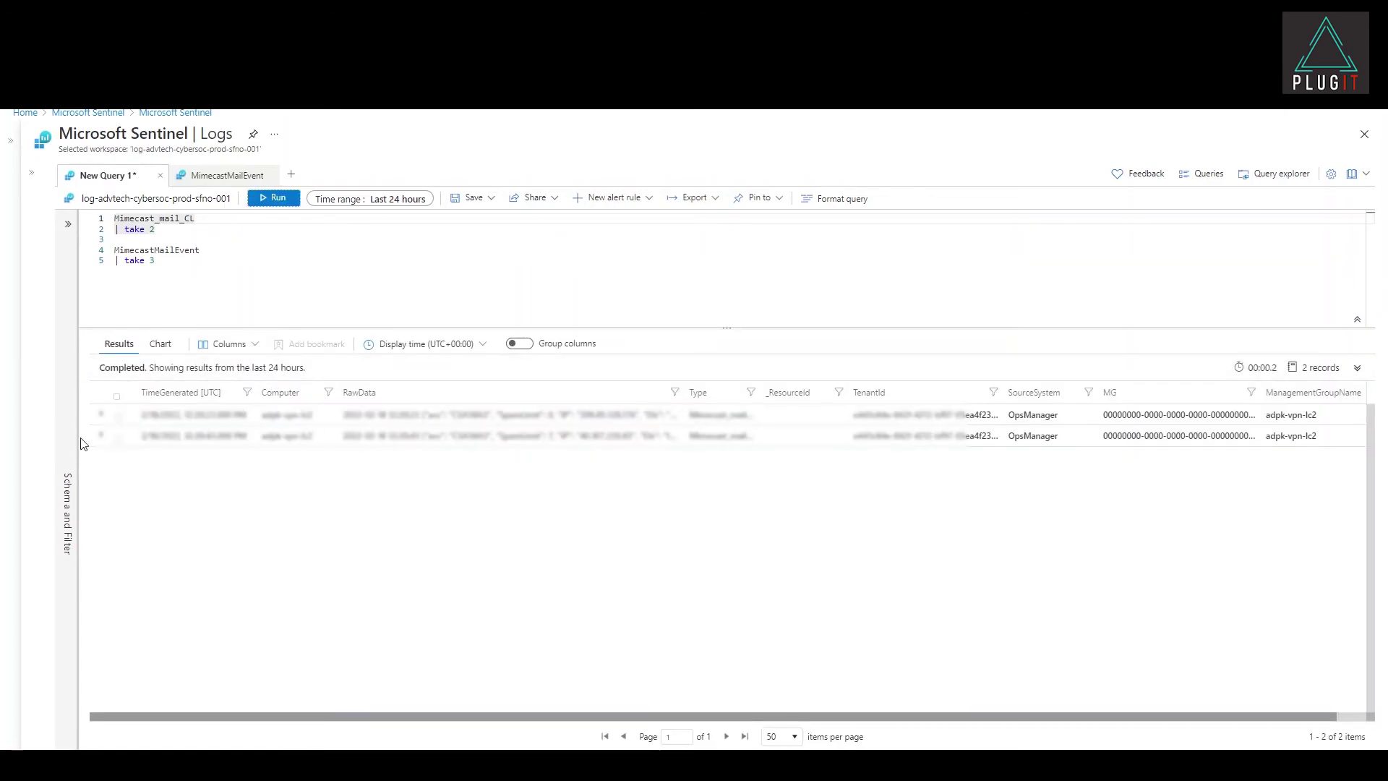
click(100, 435)
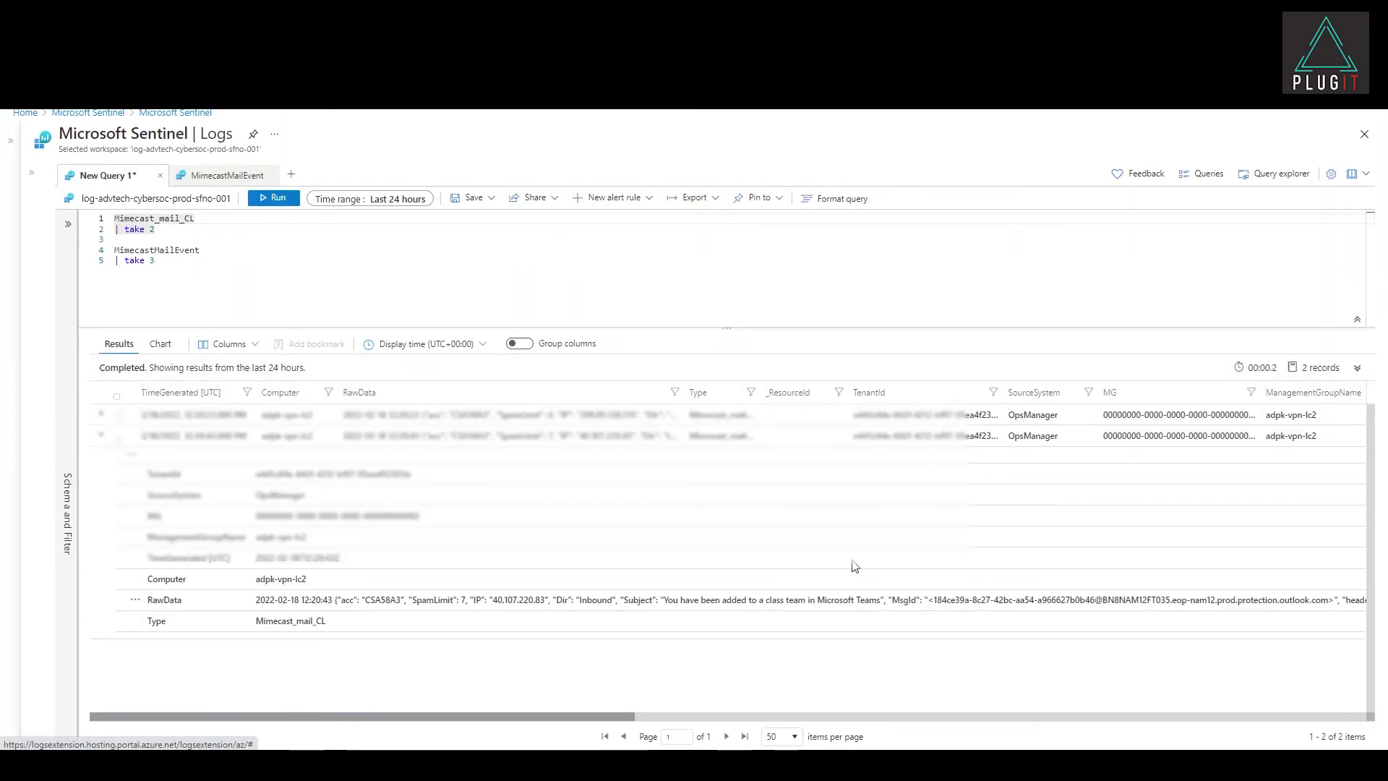
click(227, 175)
scroll(461, 345, down, 2)
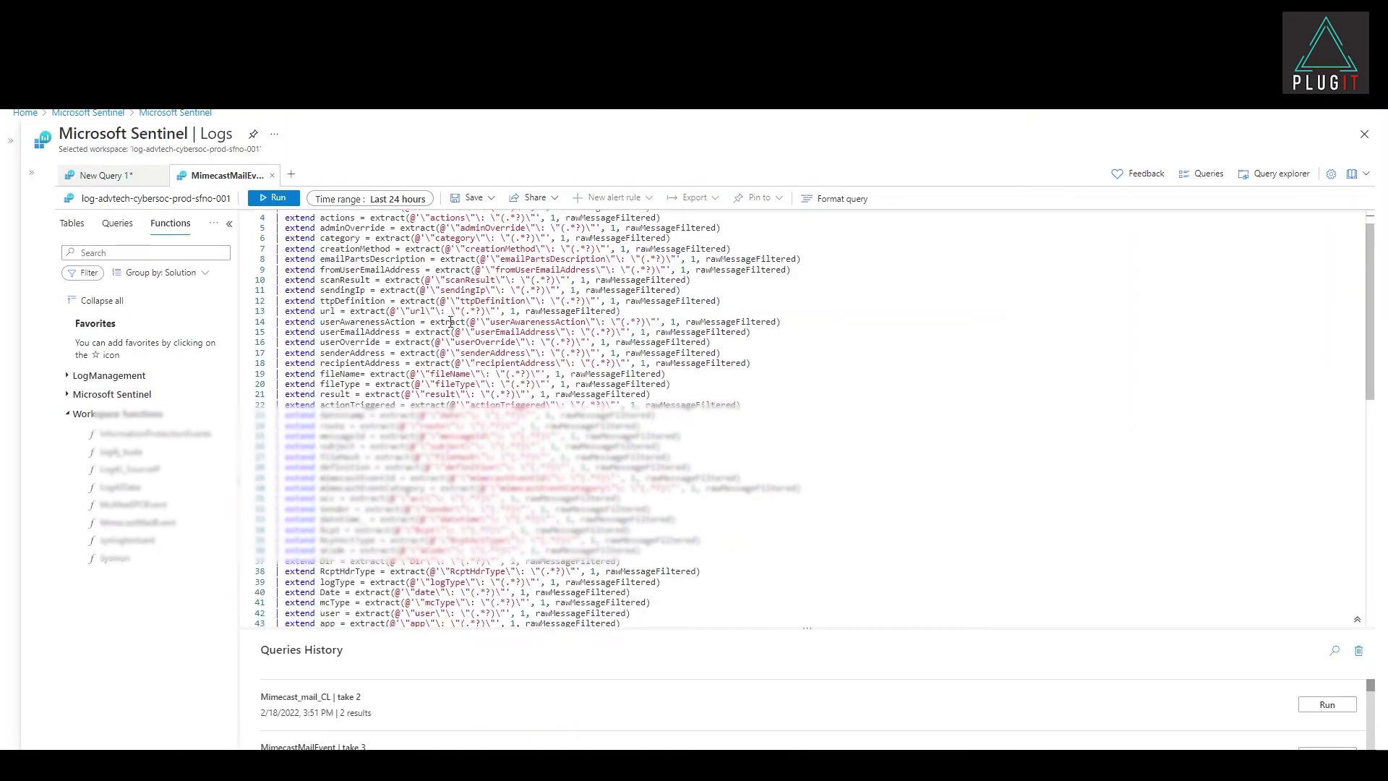
scroll(424, 254, up, 1)
click(468, 229)
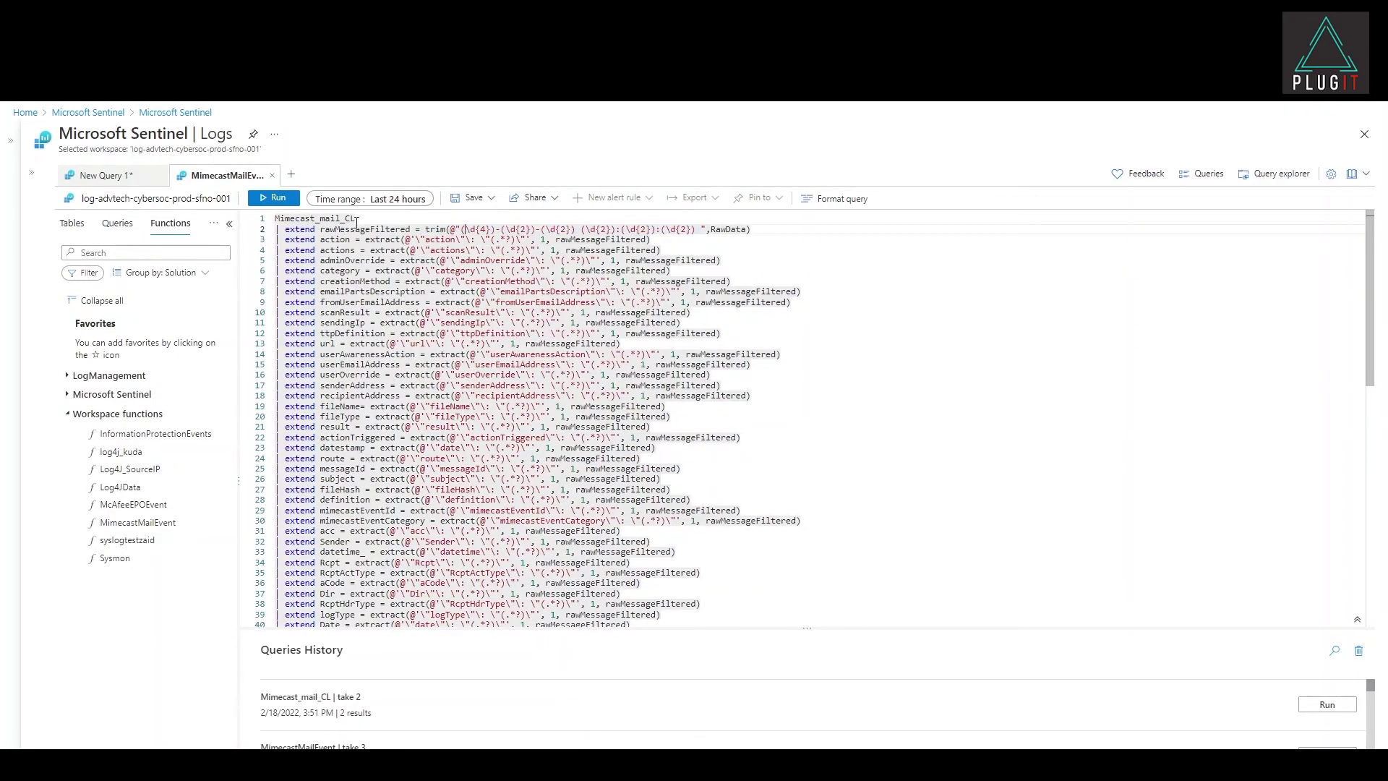
drag(283, 228, 753, 230)
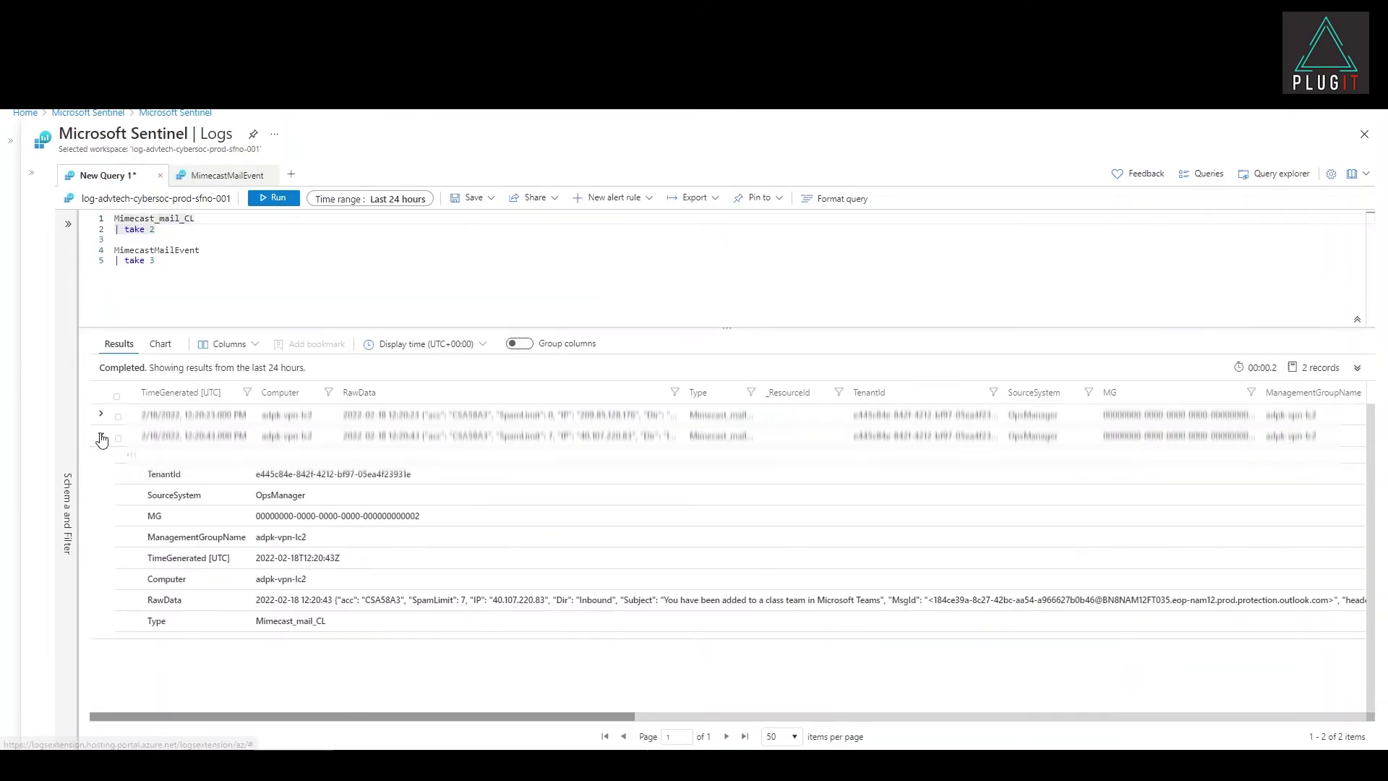
click(100, 434)
click(203, 249)
click(284, 201)
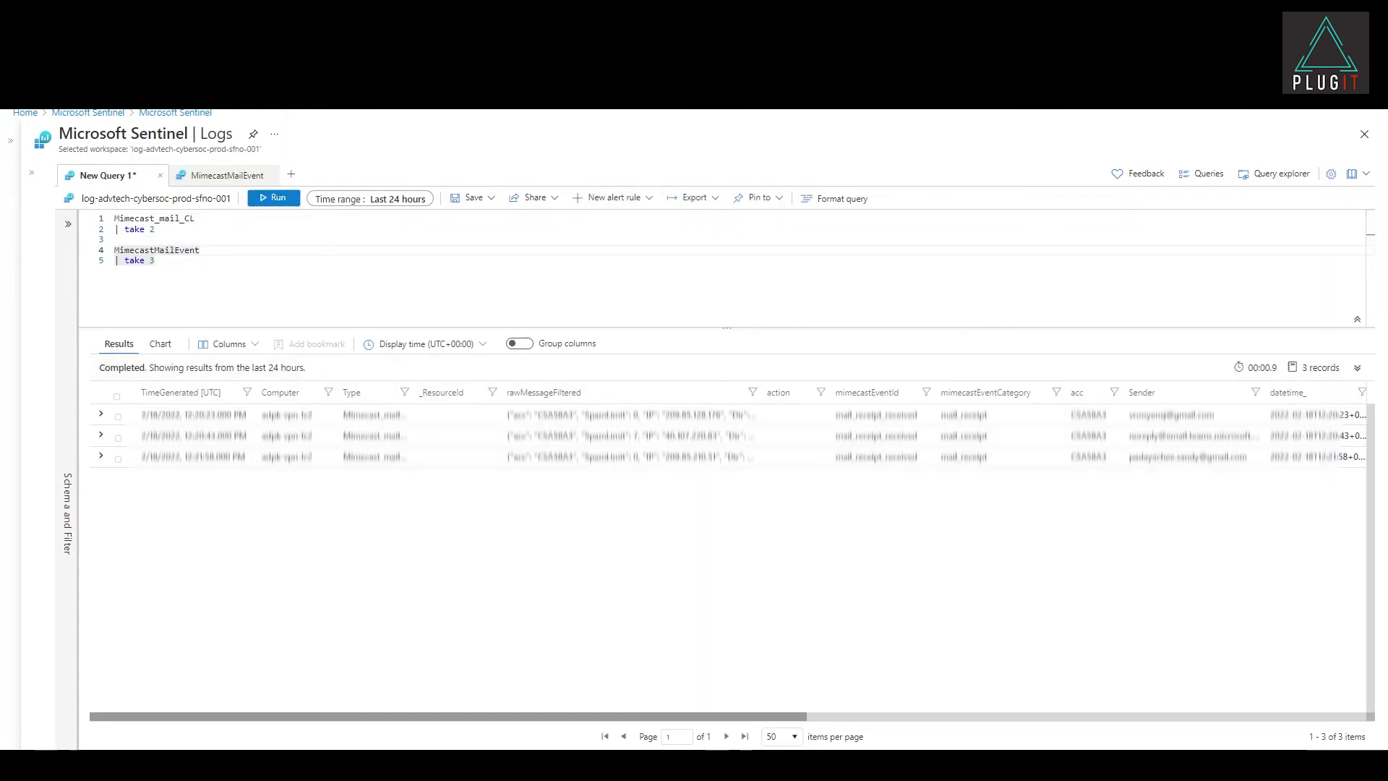
drag(734, 715, 613, 638)
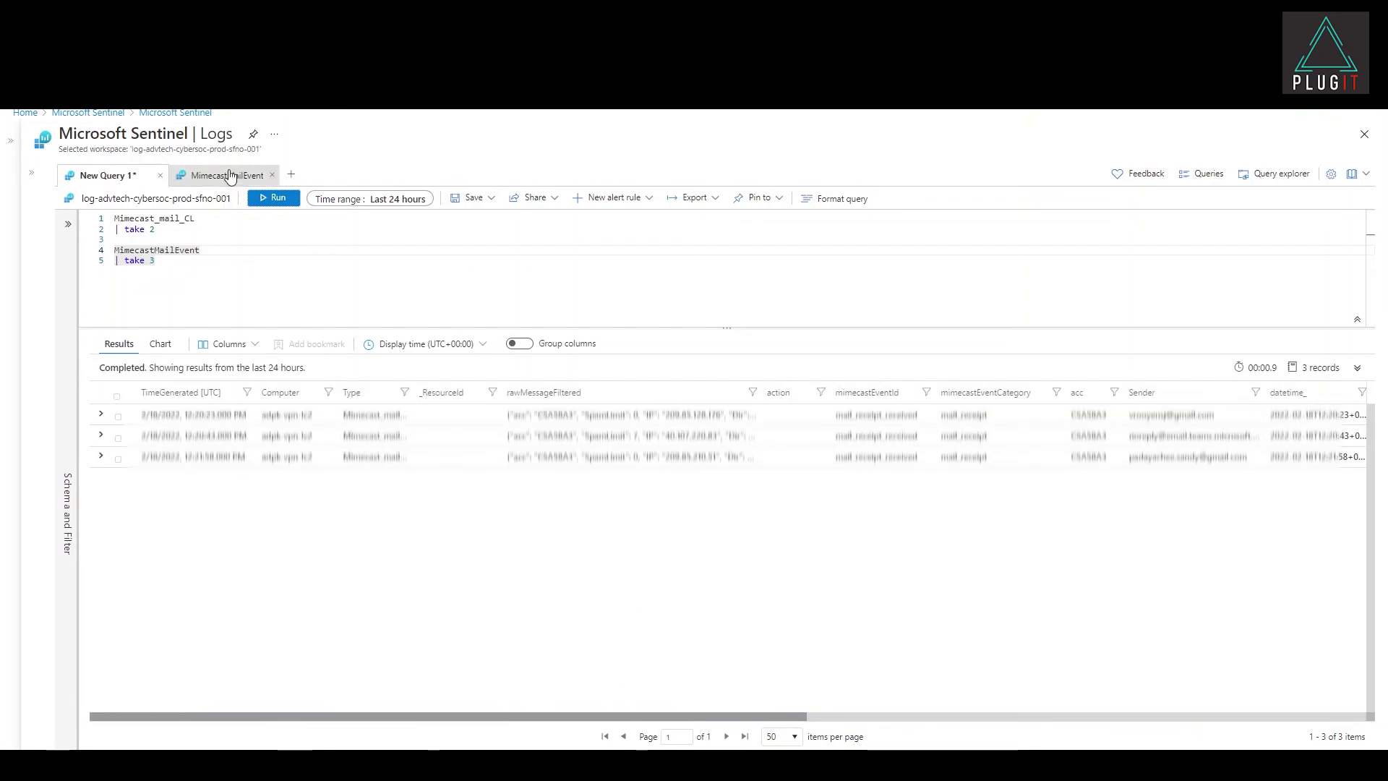